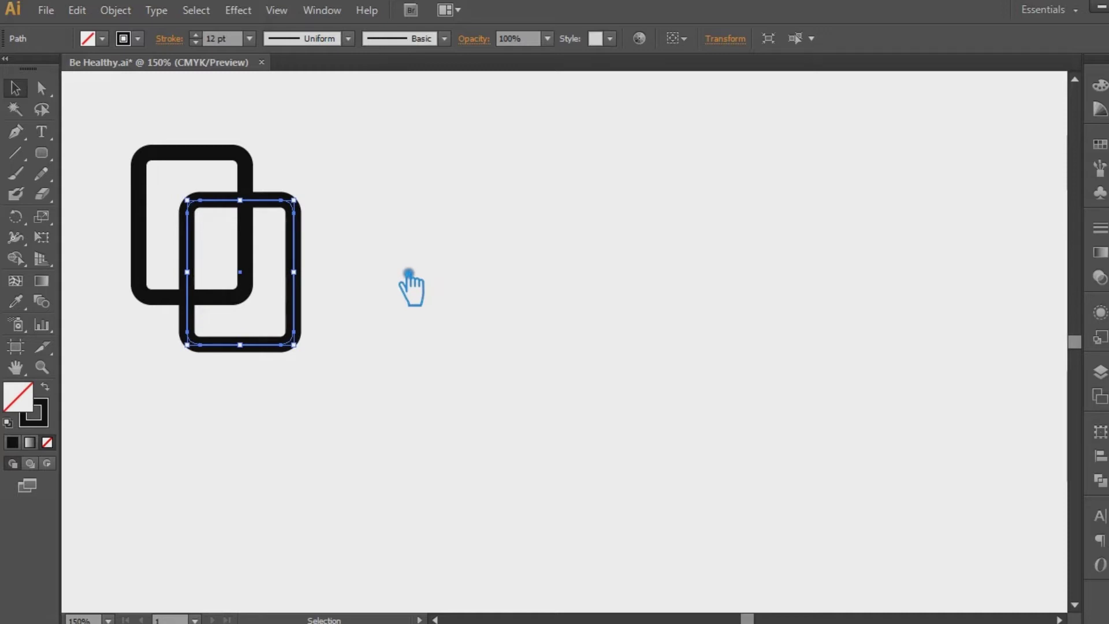
left_click(393, 267)
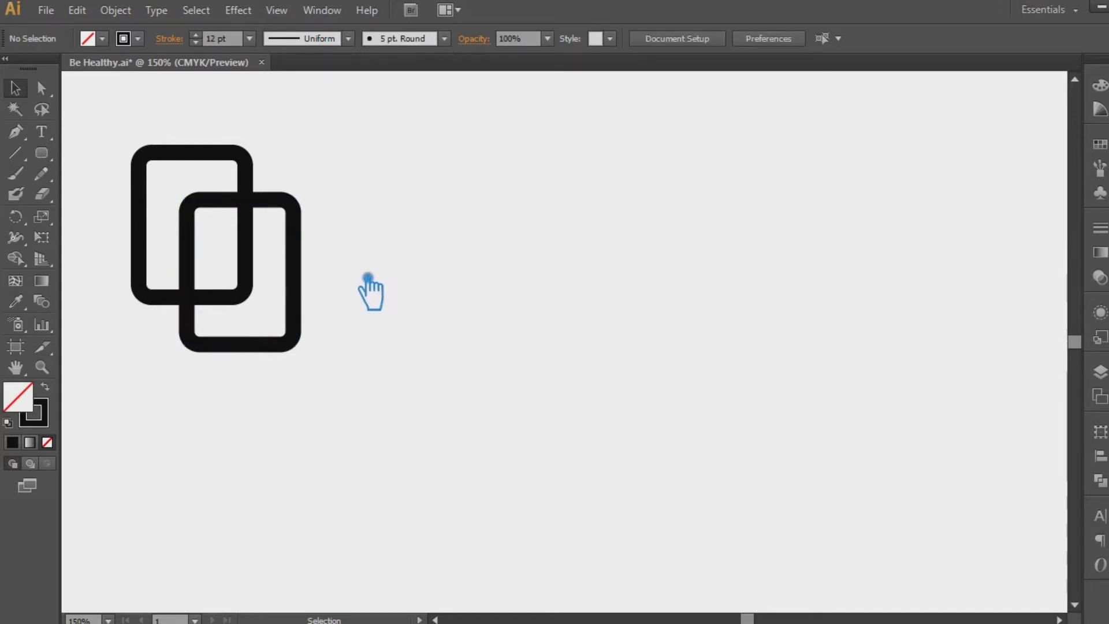
left_click(261, 347)
left_click(634, 298)
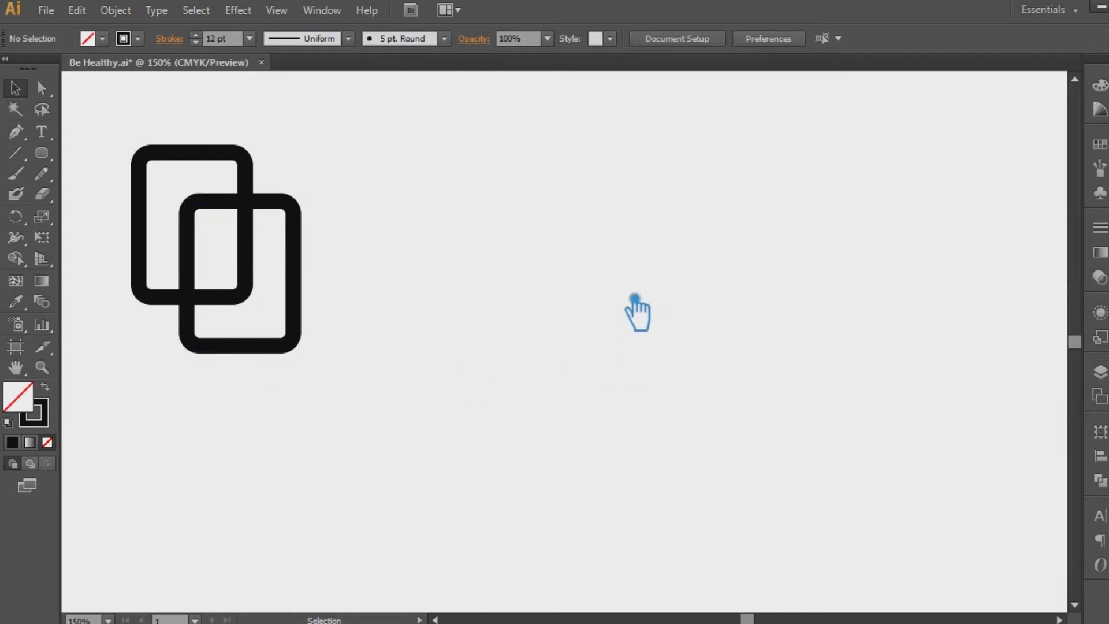
key("ctrl+z")
Expand the strokes of both overlapping rounded rectangles into filled outlines
left_click_drag(441, 384, 144, 124)
left_click(116, 10)
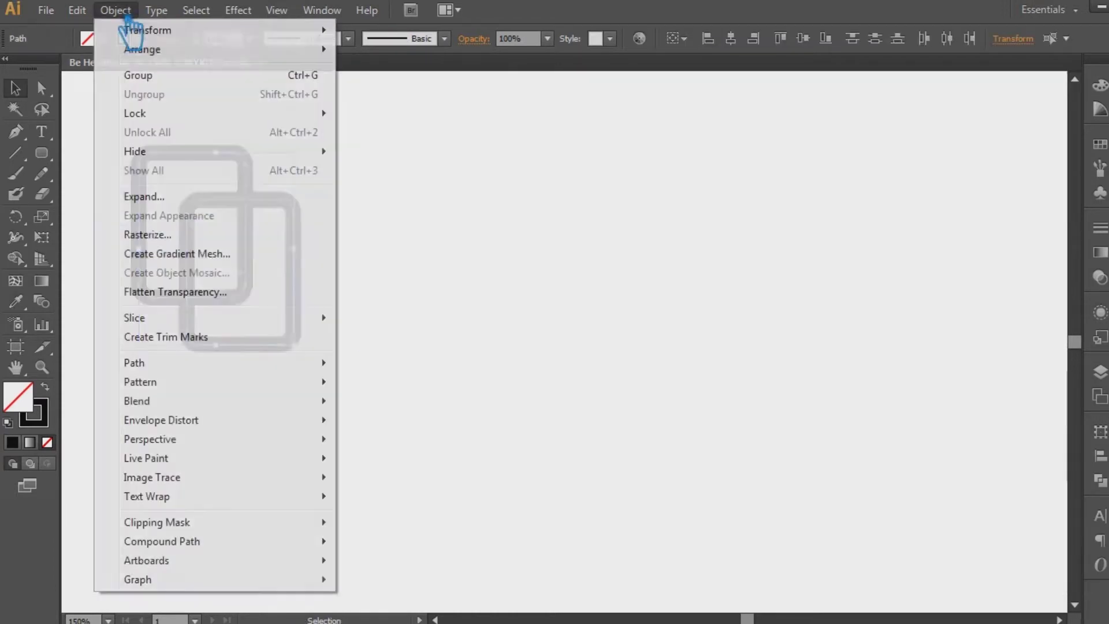
left_click(145, 197)
key("Return")
Divide the two expanded frames where they overlap using Pathfinder Divide, and ungroup the resulting pieces
left_click(1101, 481)
left_click(908, 502)
left_click(977, 402)
left_click(268, 199)
right_click(254, 195)
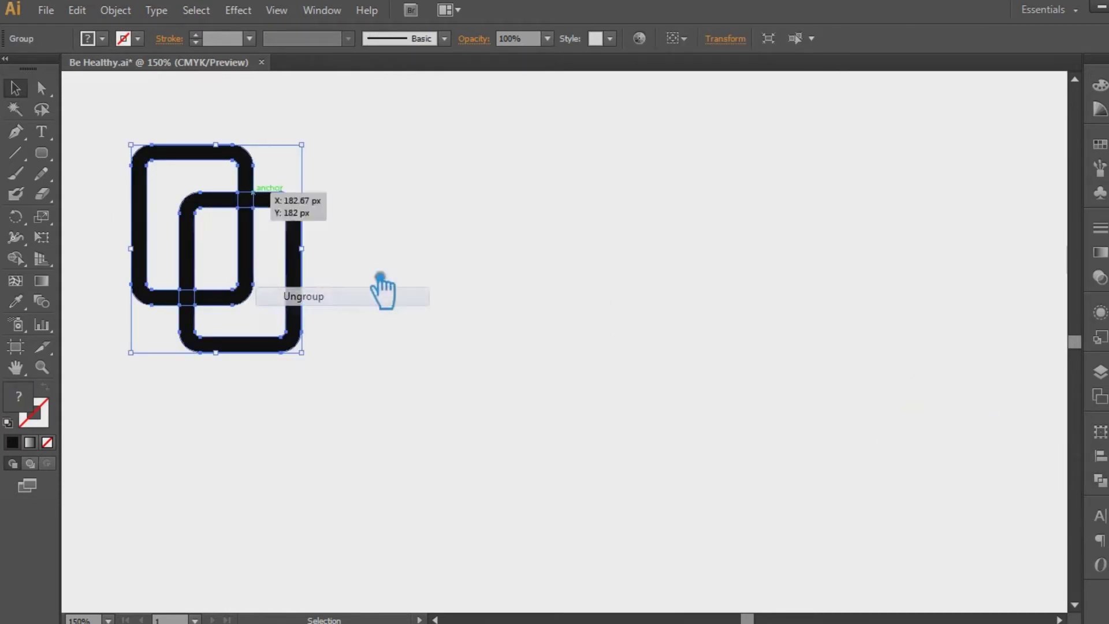
left_click(313, 297)
left_click(399, 260)
Draw a horizontal line along the inner top edge of the upper frame, extending past both of its sides
left_click(16, 153)
left_click_drag(151, 160, 308, 160)
left_click(16, 88)
Divide the upper frame along the horizontal line with Pathfinder Divide and ungroup the pieces
left_click(221, 151, "shift")
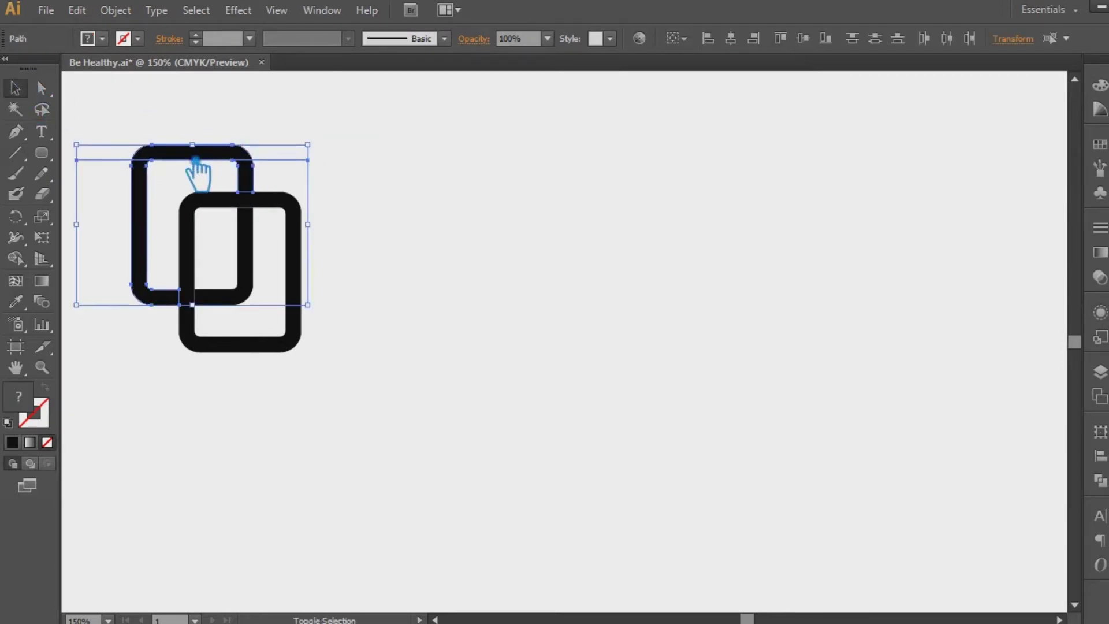
left_click(1100, 481)
left_click(906, 503)
left_click(1051, 420)
right_click(193, 152)
left_click(250, 253)
left_click(411, 217)
Delete the piece of the upper frame's right side between its top bar and the lower frame
left_click(245, 176)
key("Delete")
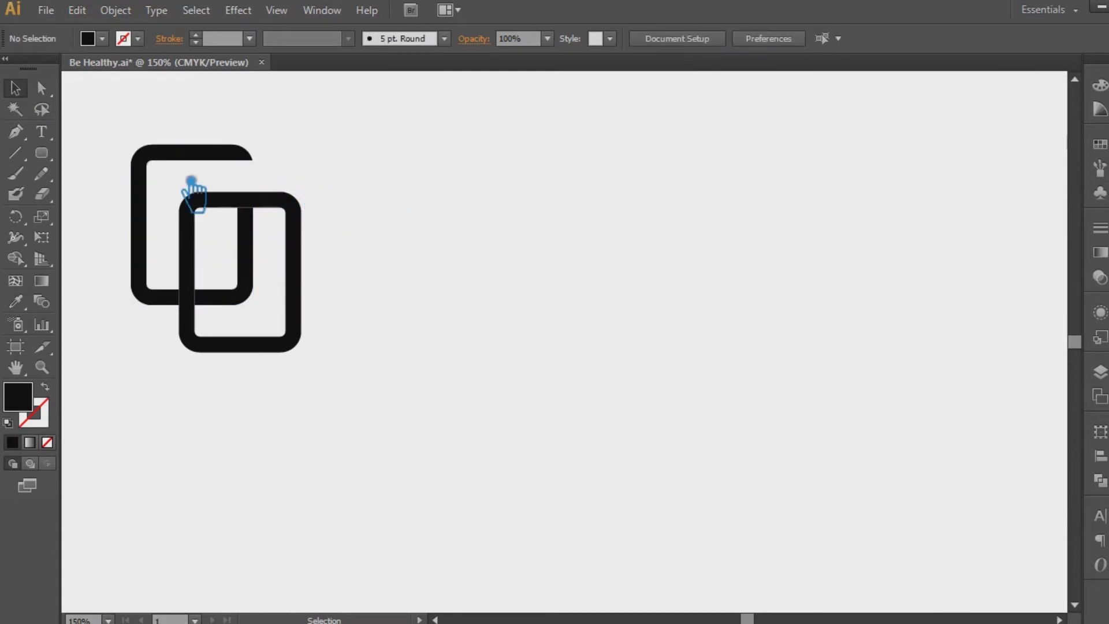
left_click(253, 186)
key("Delete")
Unite the upper frame's top bar and its left-hand piece into a single shape
left_click(197, 189)
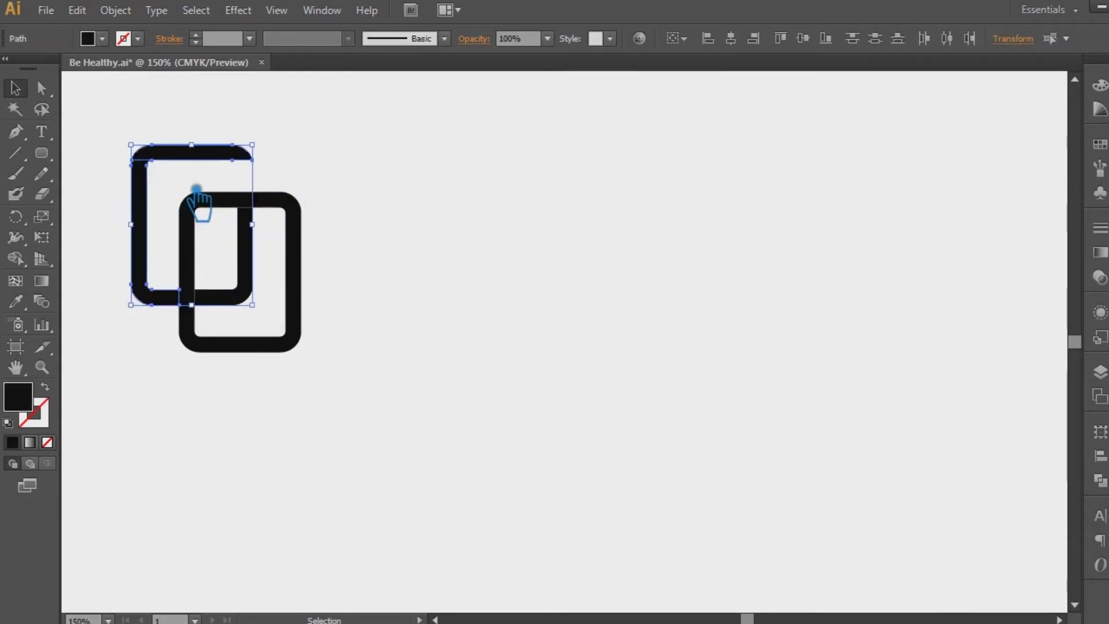
left_click(1099, 480)
left_click(903, 459)
left_click(794, 381)
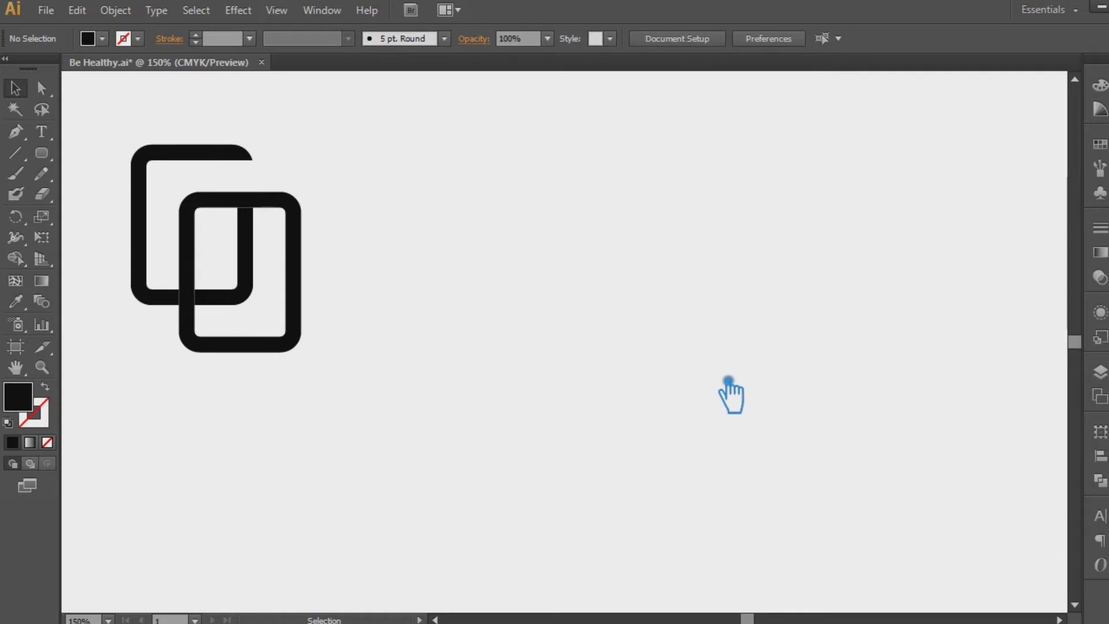
Reflect the whole two-frame mark across the vertical axis
left_click_drag(430, 414, 85, 106)
right_click(203, 225)
mouse_move(298, 437)
left_click(454, 499)
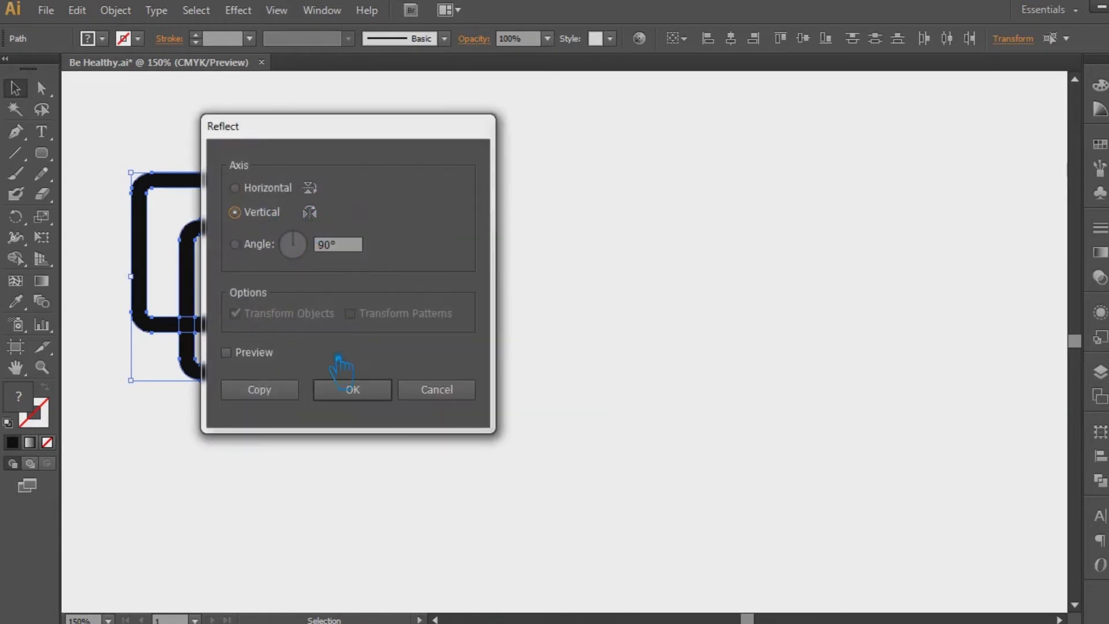
left_click(352, 390)
left_click(515, 337)
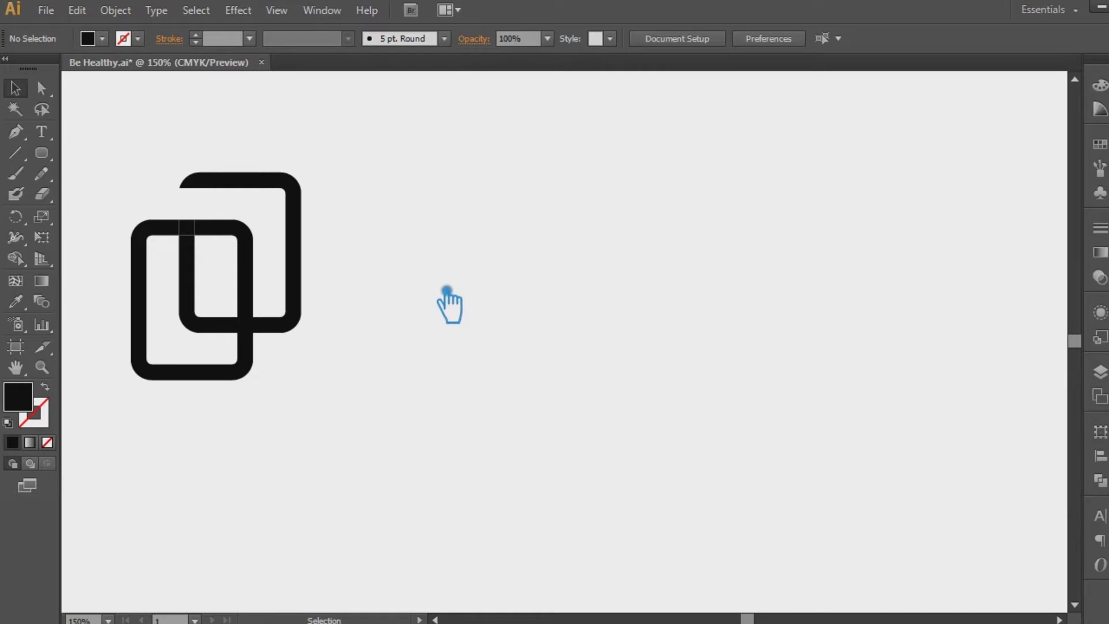
Draw a vertical line and align it with the inner left edge of the lower frame, extending past its top and bottom
left_click(26, 155)
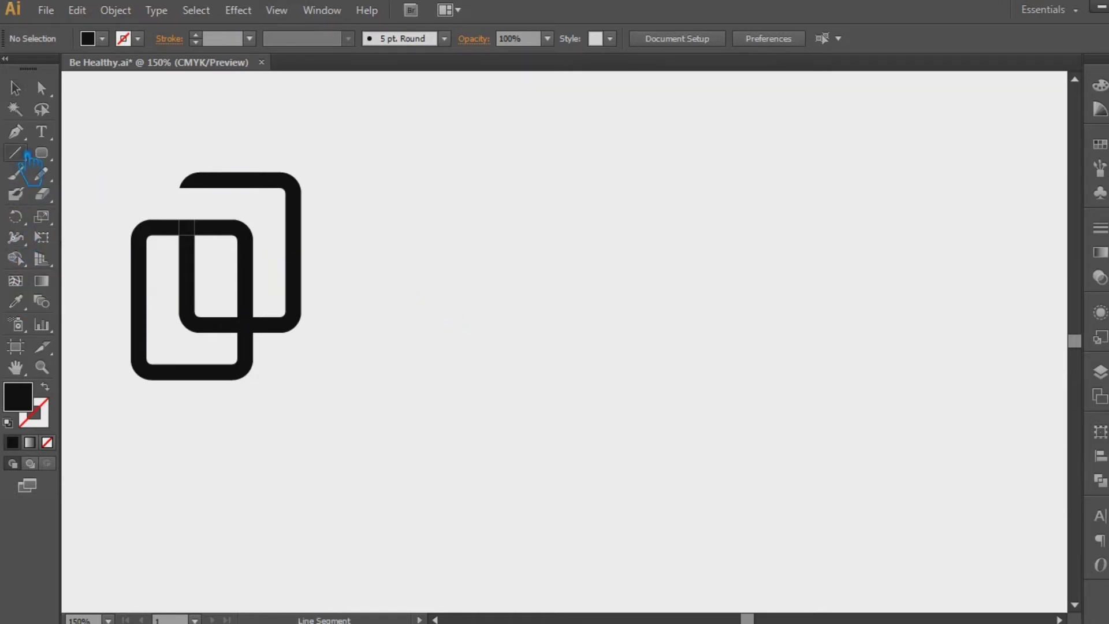
left_click_drag(161, 250, 160, 368)
left_click(16, 88)
left_click_drag(163, 248, 178, 173)
Divide the lower frame along the vertical line, ungroup it, and delete the top piece between its left side and the inner frame
left_click(179, 231, "shift")
left_click(1100, 480)
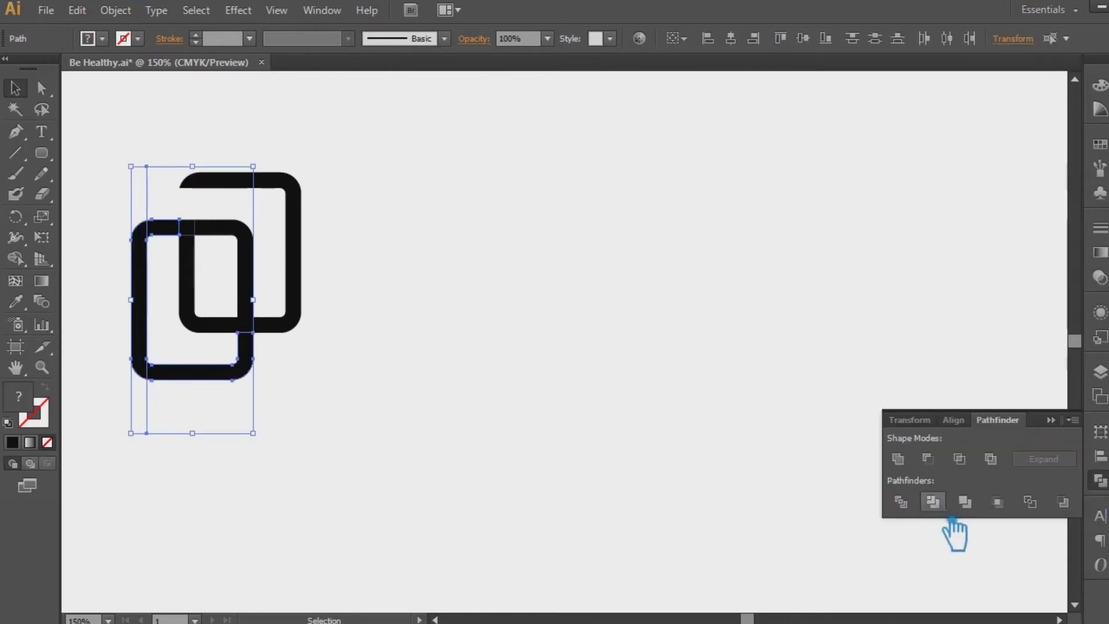
left_click(902, 501)
left_click(1052, 421)
left_click(210, 249)
right_click(146, 225)
left_click(195, 327)
left_click(225, 436)
left_click(173, 232)
key("Delete")
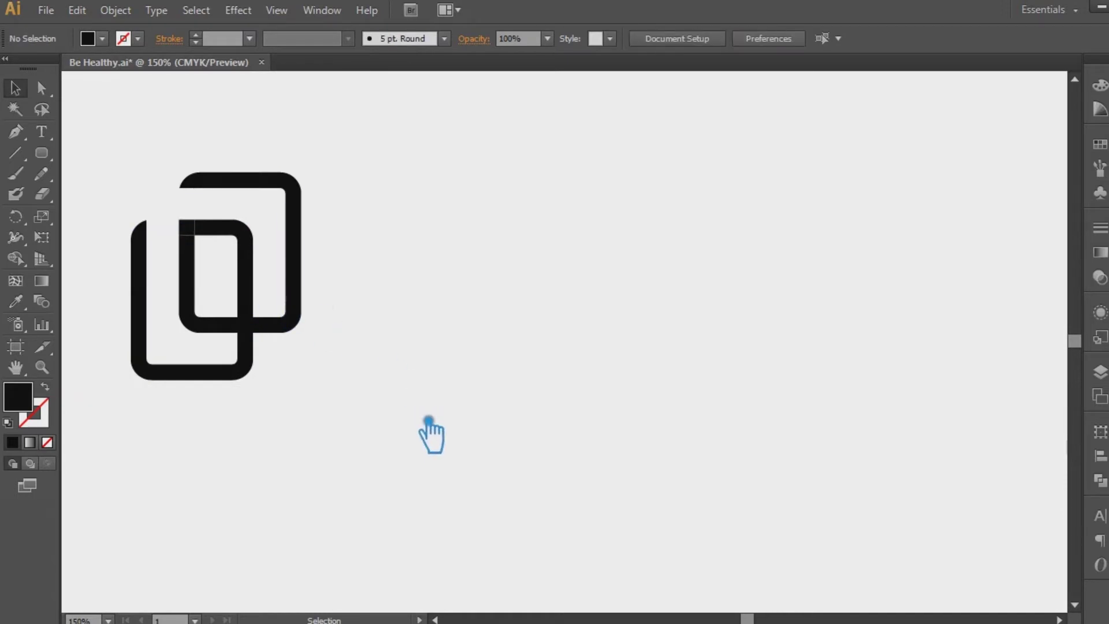
left_click(199, 319)
key("a")
key("ctrl+x")
left_click(211, 319)
left_click(452, 336)
key("ctrl+a")
left_click(609, 297)
left_click(214, 350)
key("Delete")
key("ctrl+a")
left_click(501, 219)
key("ctrl+f")
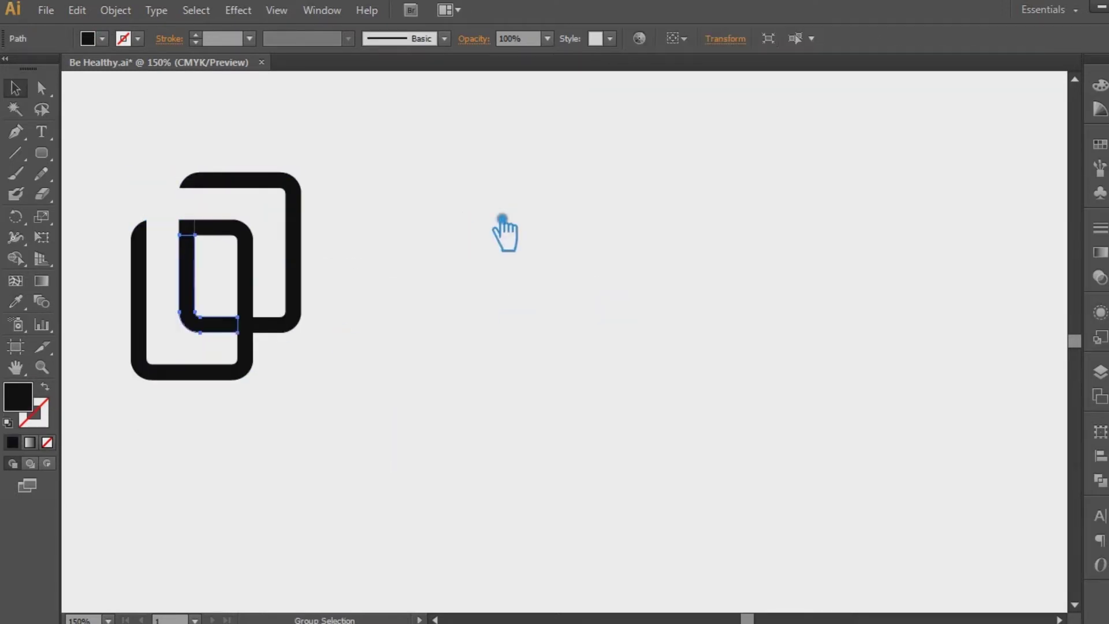
left_click(484, 222)
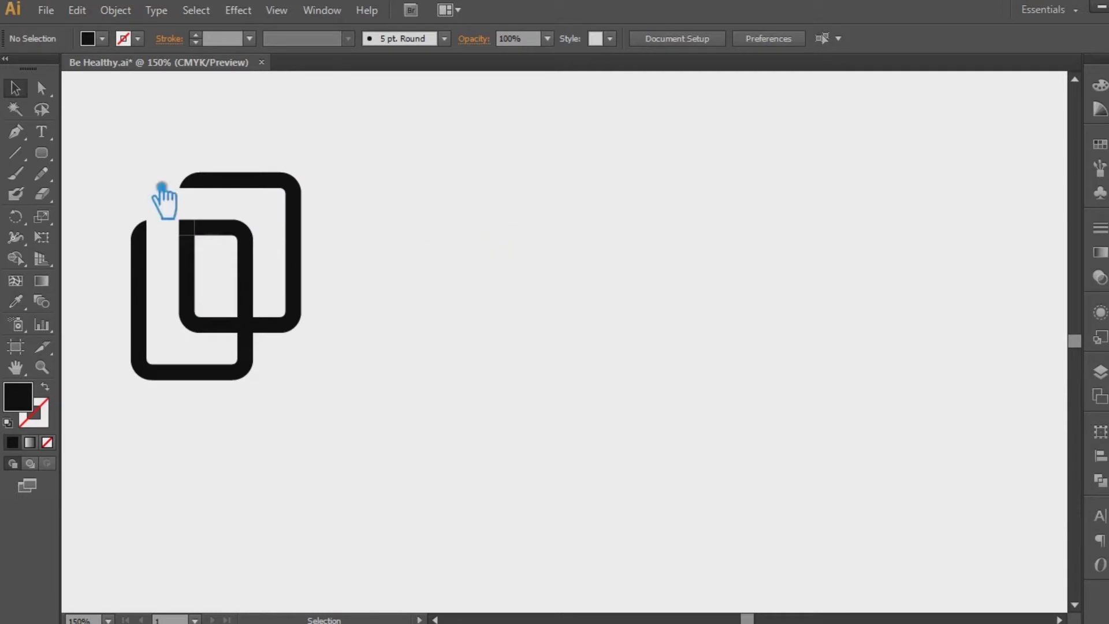
Draw a vertical line inside the inner rectangle spanning its full height, and place a horizontal ruler guide through the line's midpoint
left_click(15, 153)
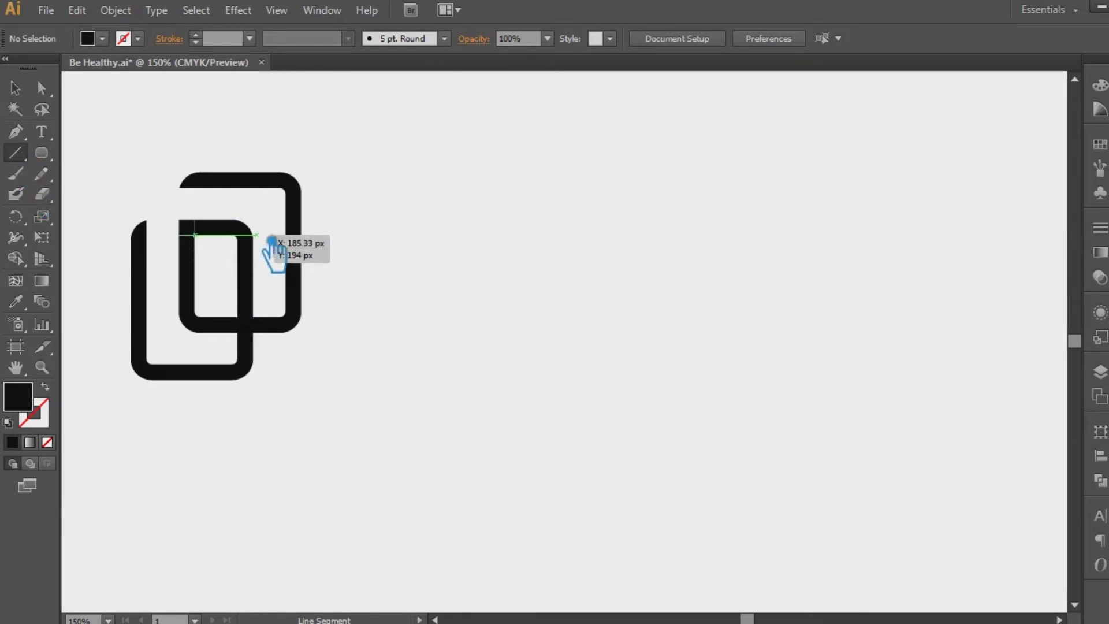
left_click_drag(233, 221, 255, 342)
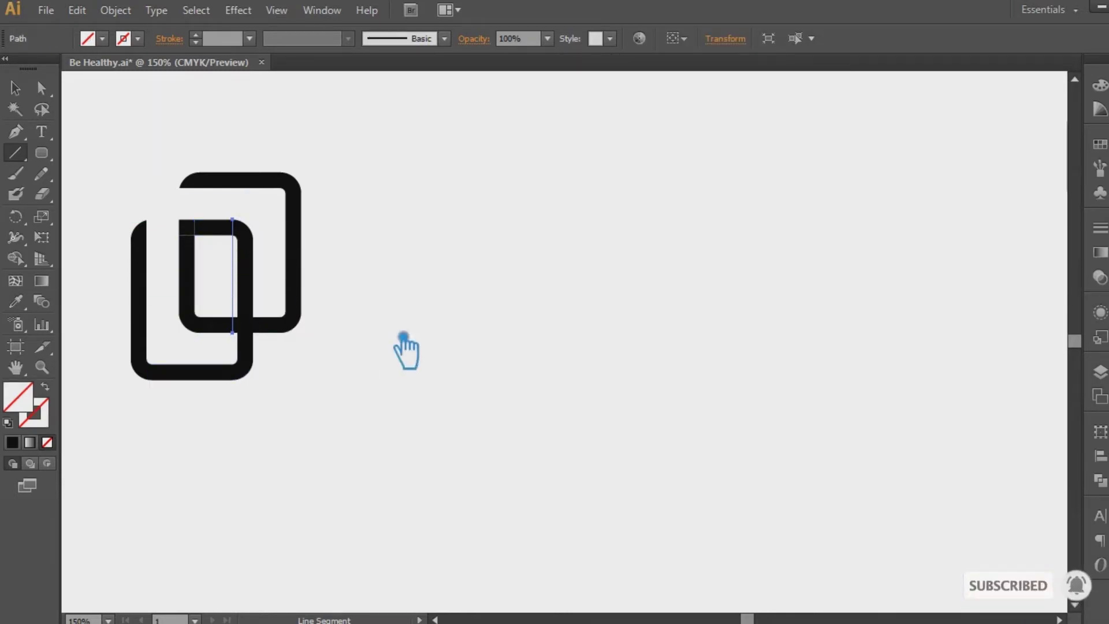
key("v")
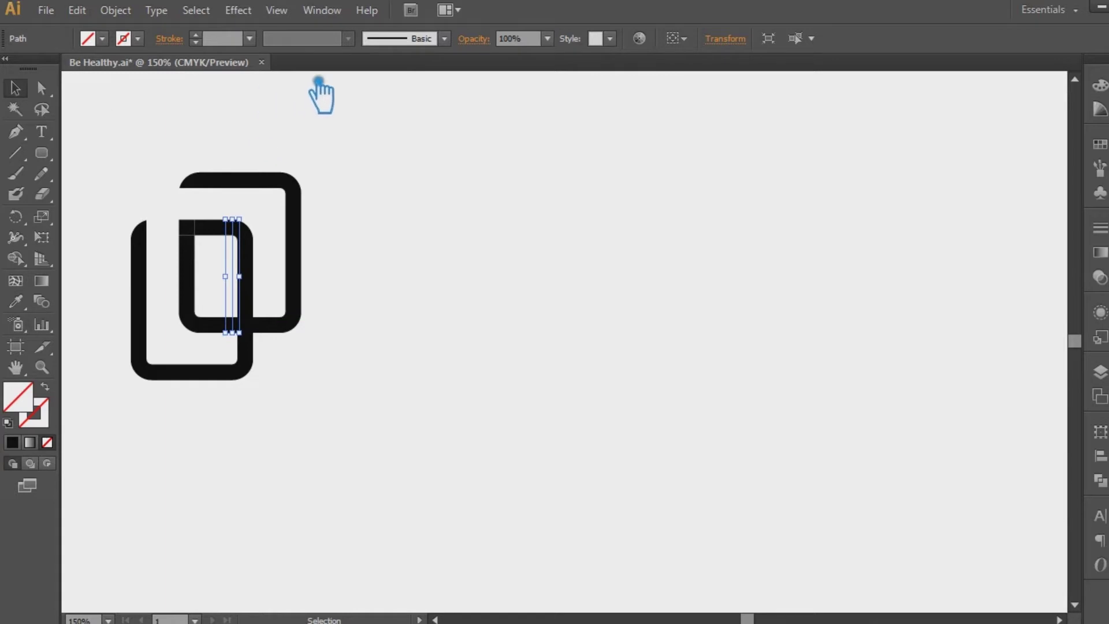
key("ctrl+r")
left_click_drag(301, 81, 265, 286)
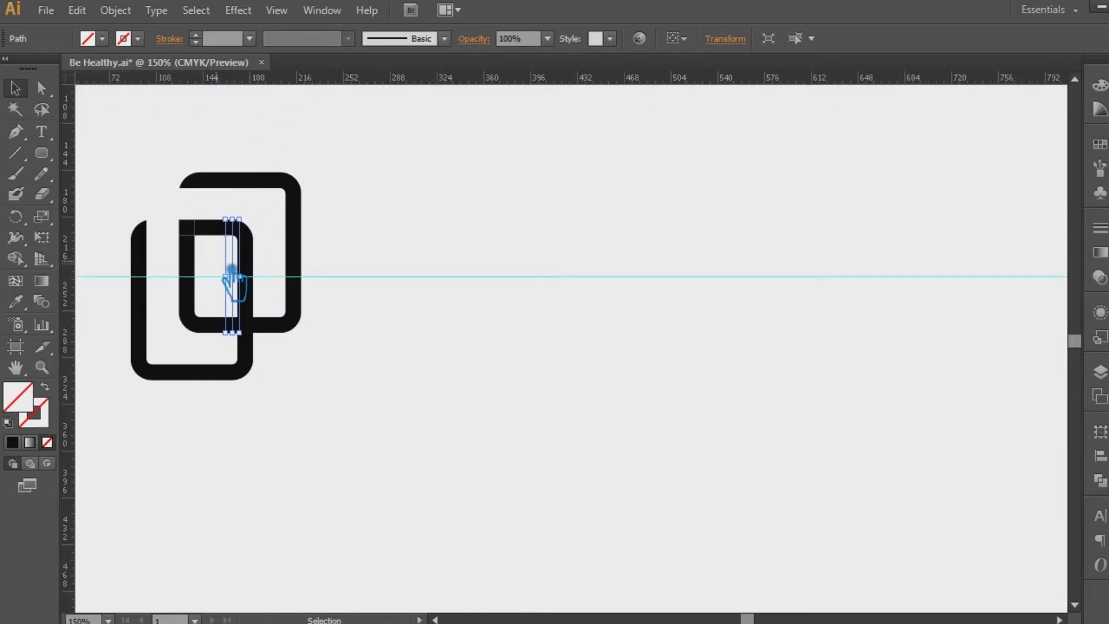
Rotate the line to horizontal on the guide and adjust its end anchors so it extends inward from the inner rectangle's right side
left_click_drag(256, 220, 265, 288)
key("a")
left_click(216, 277)
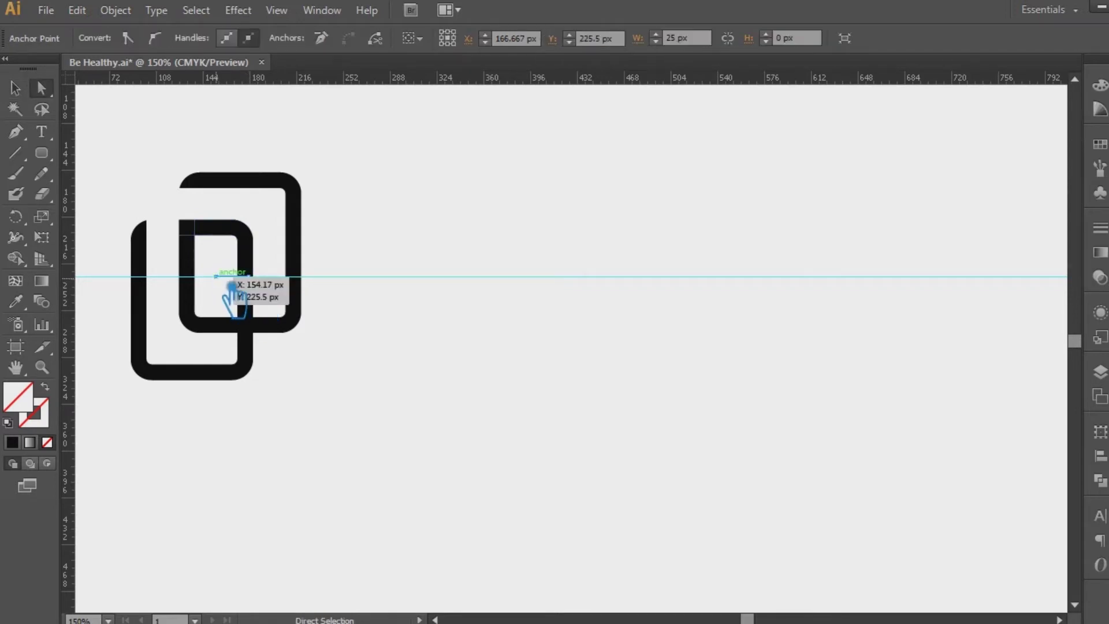
left_click(248, 277)
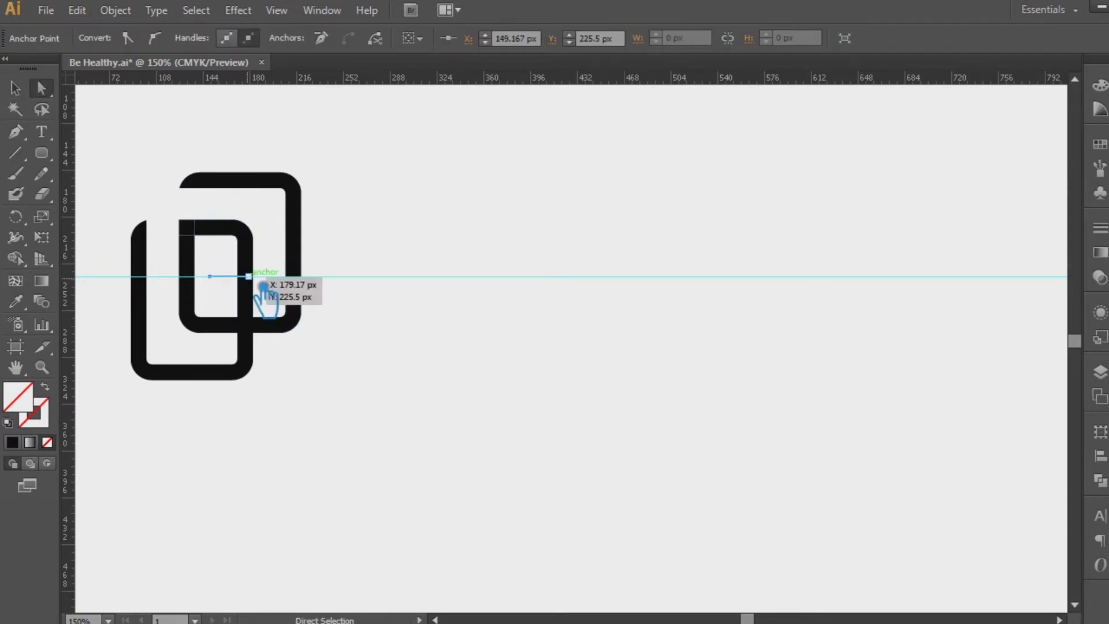
key("v")
left_click(324, 280)
left_click(231, 278)
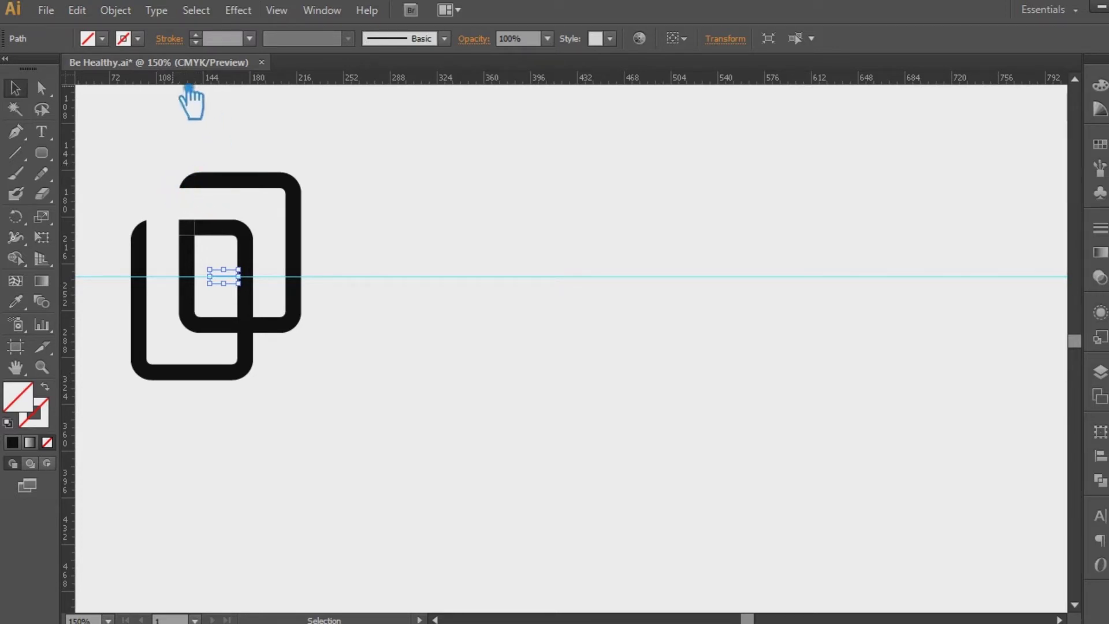
Apply a black stroke as thick as the frames to the short line and move its left anchor to X 150.167 px
left_click(14, 443)
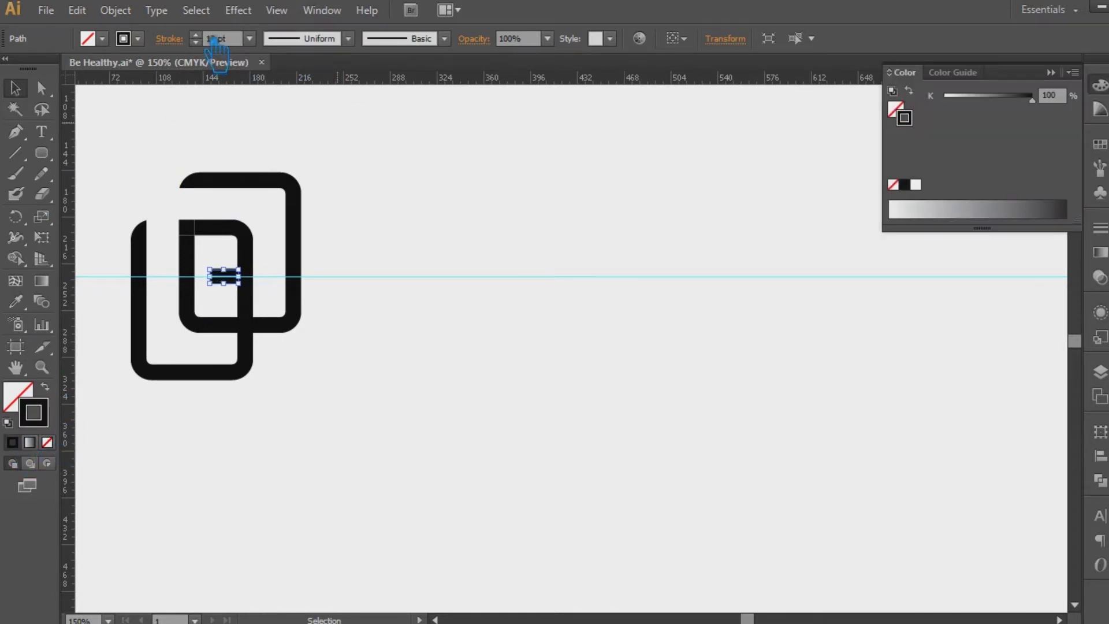
left_click(475, 329)
key("a")
left_click_drag(275, 312, 225, 278)
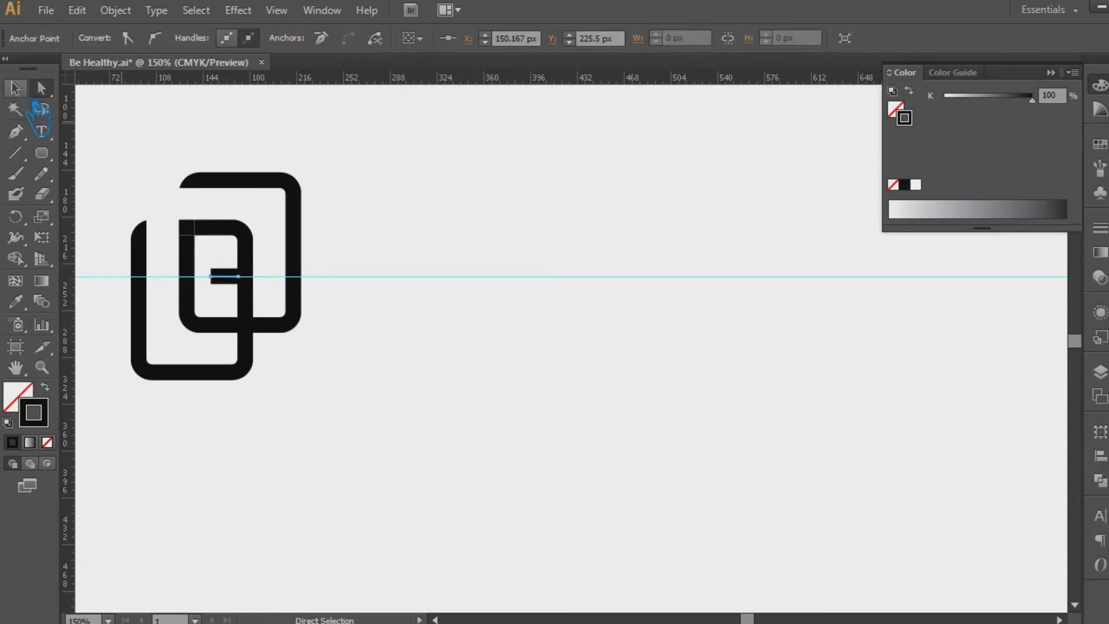
left_click(16, 88)
left_click(351, 291)
Try the 15 pt. Round brush on the short horizontal line with a 0.75 pt stroke weight
left_click(236, 281)
left_click(349, 39)
left_click(444, 39)
left_click(444, 38)
left_click(317, 77)
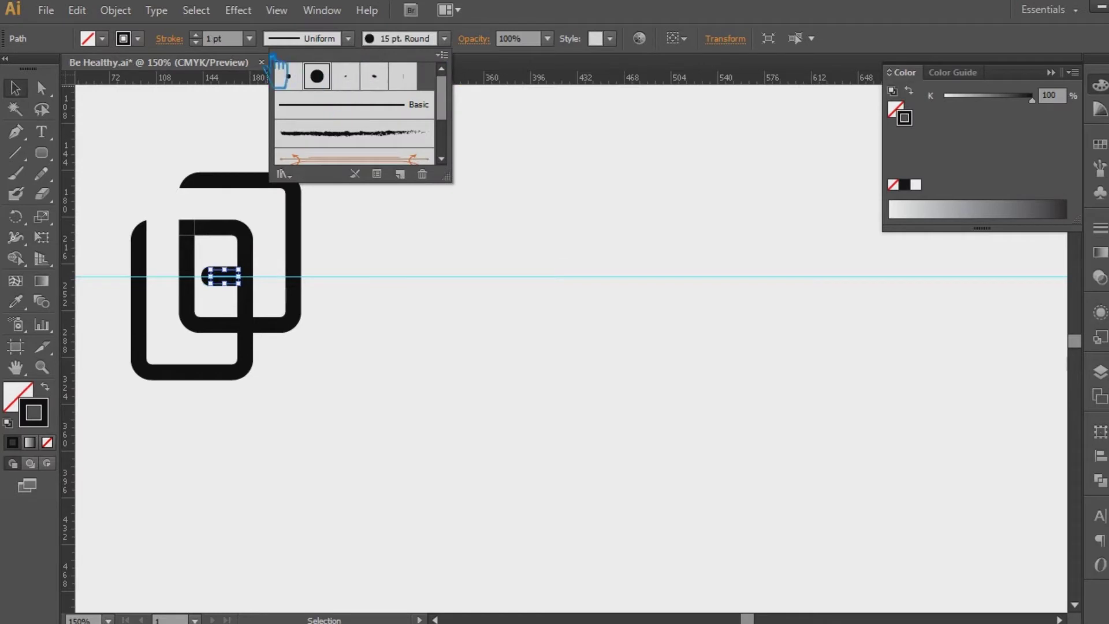
left_click(249, 38)
left_click(249, 38)
left_click(272, 57)
left_click(250, 38)
left_click(283, 95)
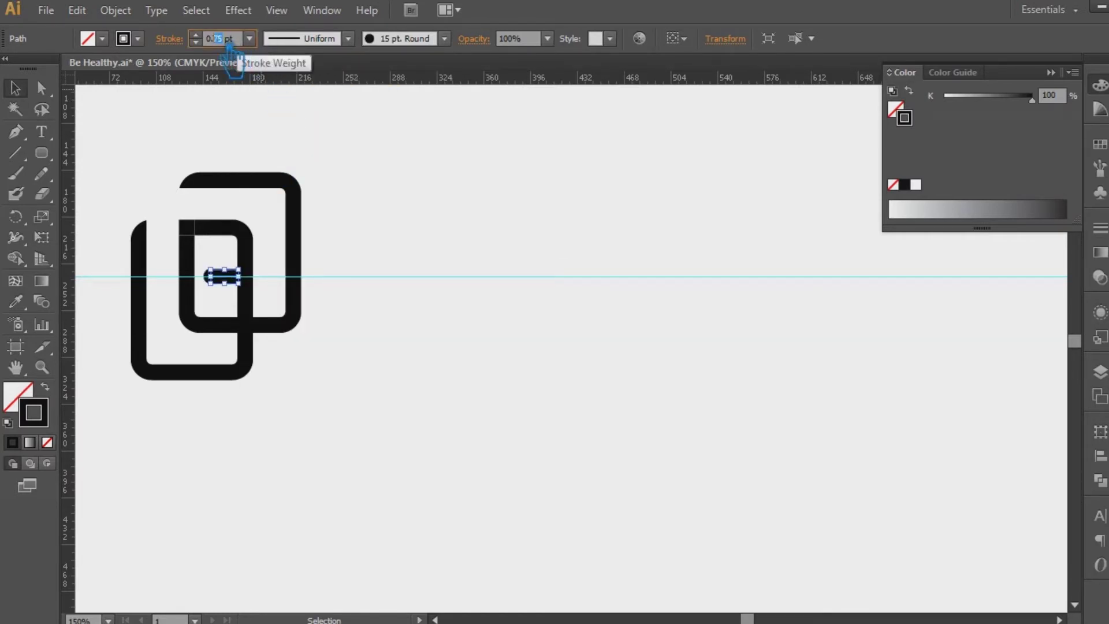
left_click(333, 196)
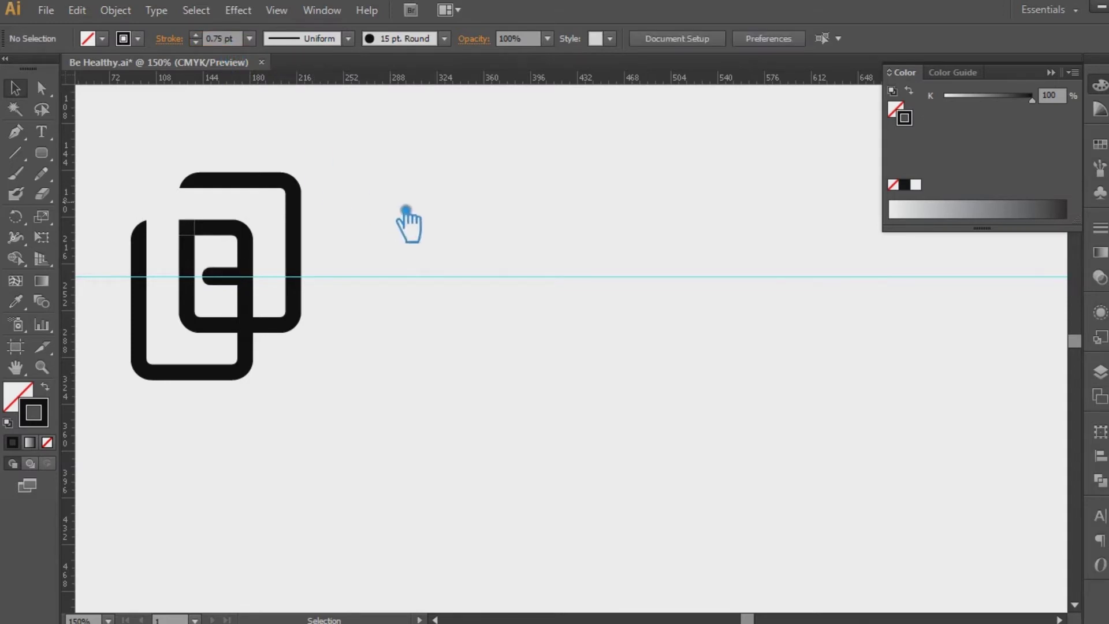
Shorten the horizontal bar by shifting its left end anchor toward the inner rectangle's right side
key("a")
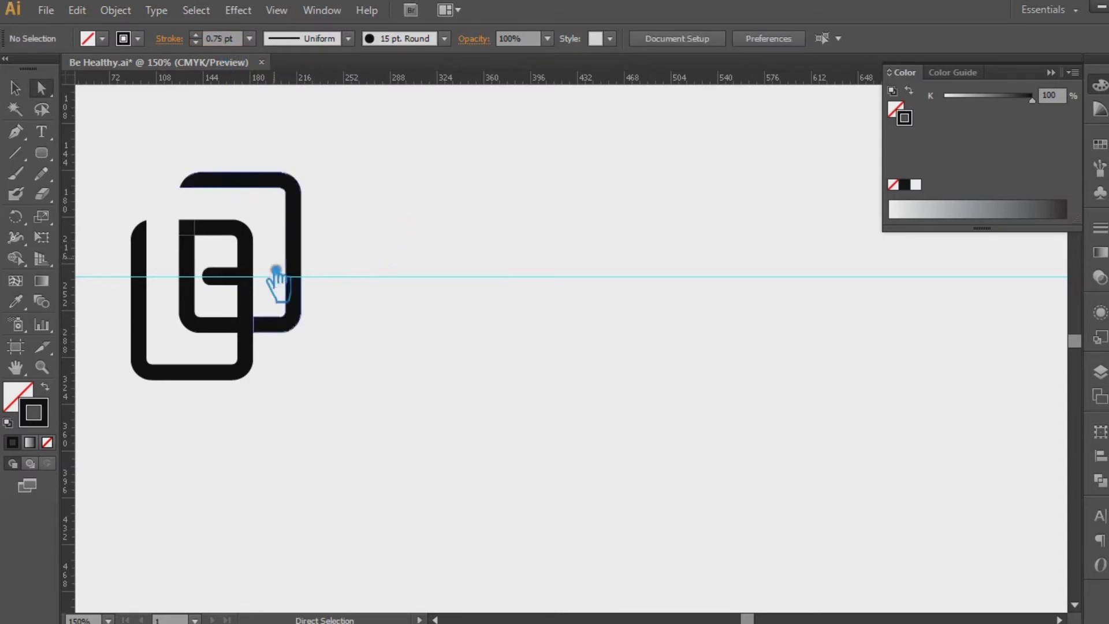
left_click(211, 276)
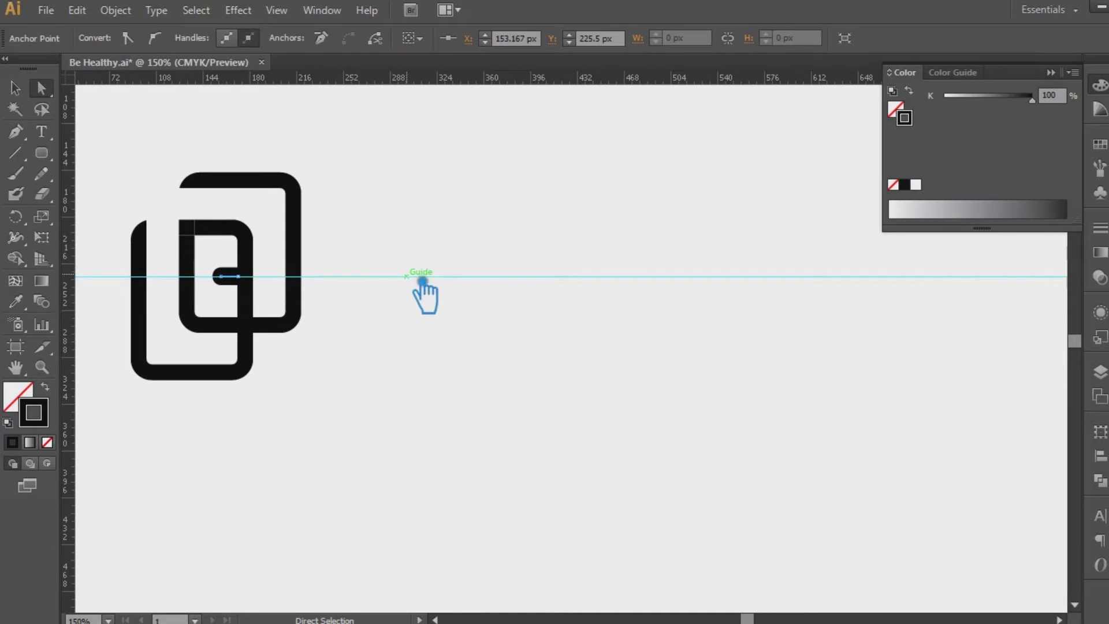
left_click(422, 279)
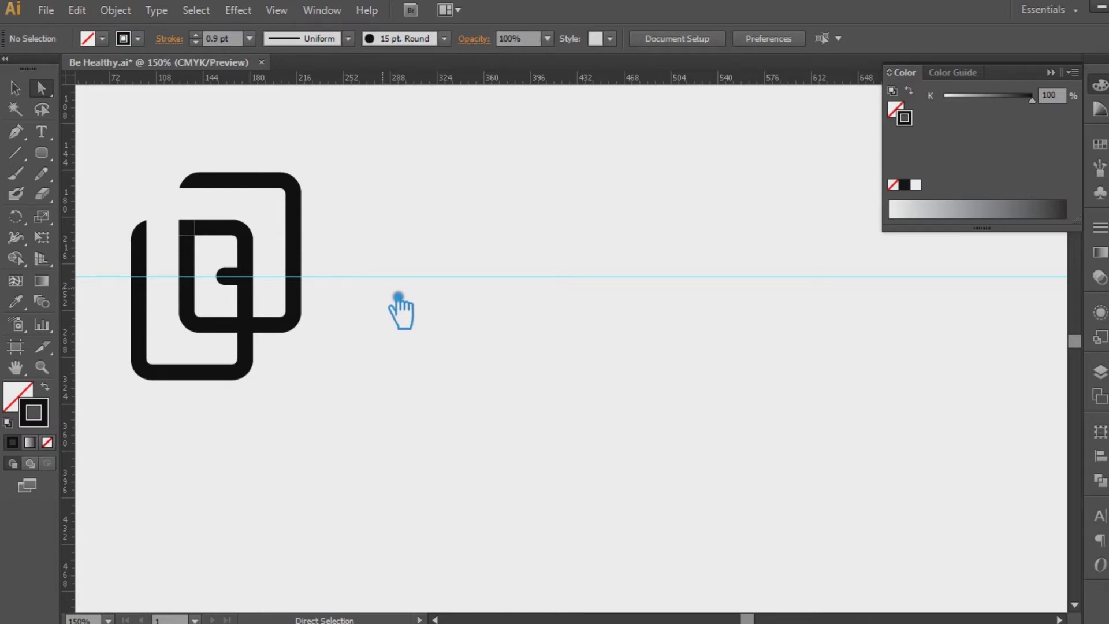
left_click_drag(349, 390, 184, 156)
left_click(386, 386)
left_click(16, 88)
Switch the short bar's brush to Basic and set its stroke weight to 12 pt
left_click(229, 276)
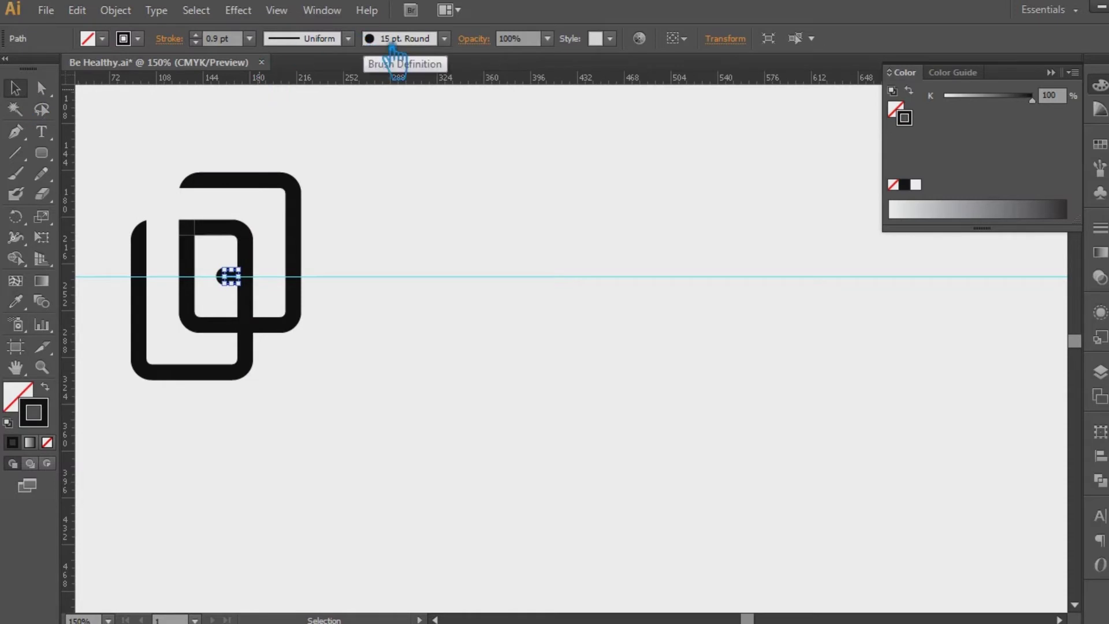
left_click(444, 39)
left_click(323, 98)
left_click(249, 38)
left_click(271, 304)
left_click(412, 313)
Move the bar's left end anchor to X 158.167 px and hide the guides
key("a")
left_click(237, 277)
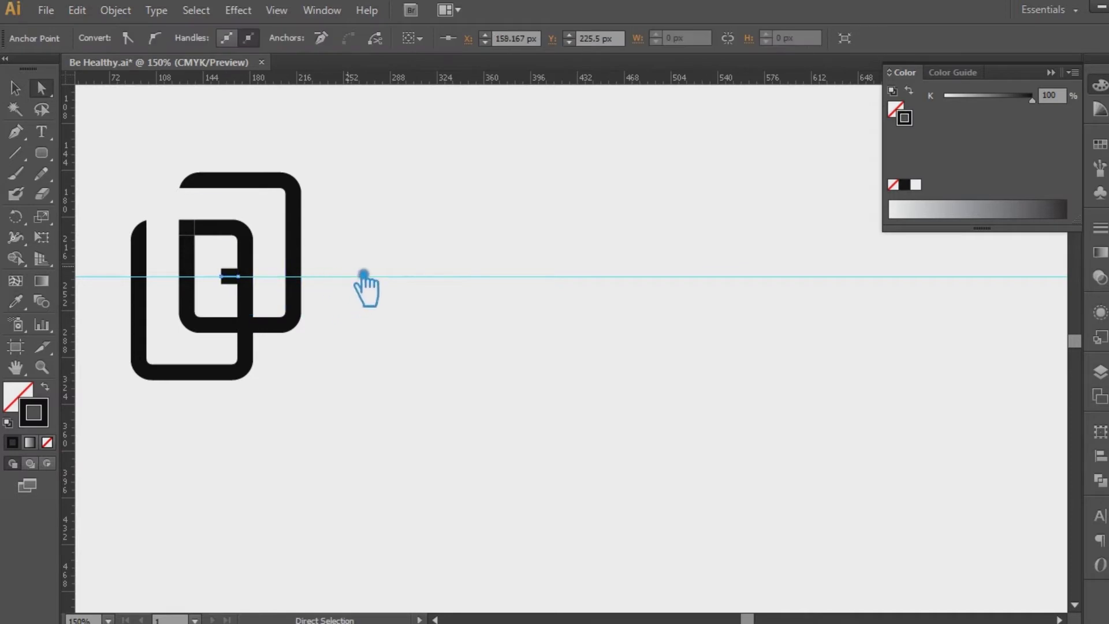
left_click(363, 280)
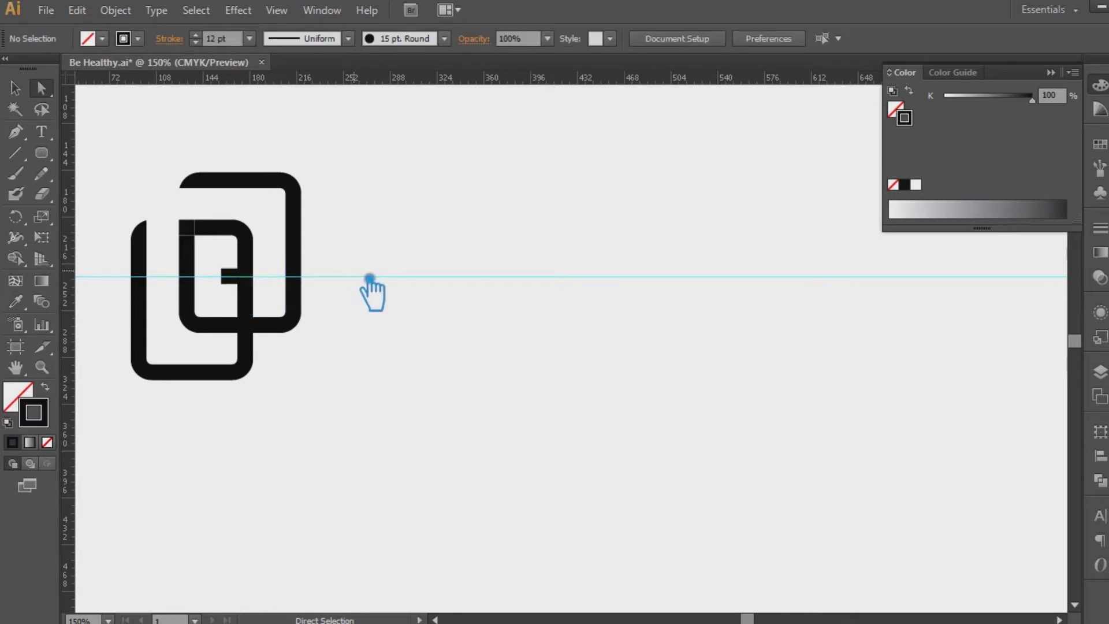
key("v")
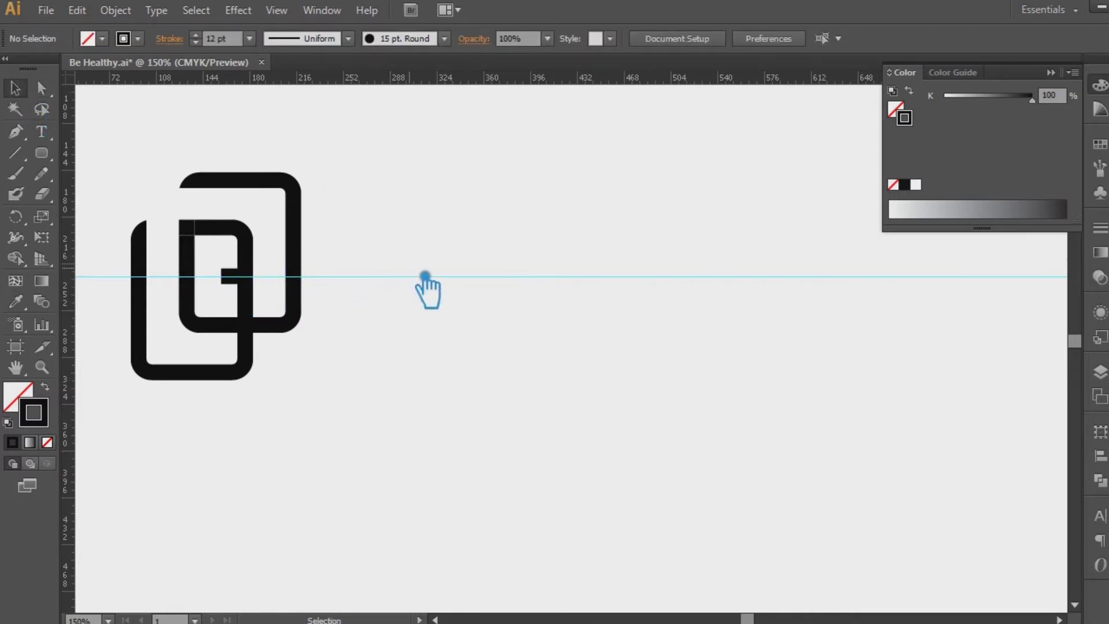
key("ctrl+;")
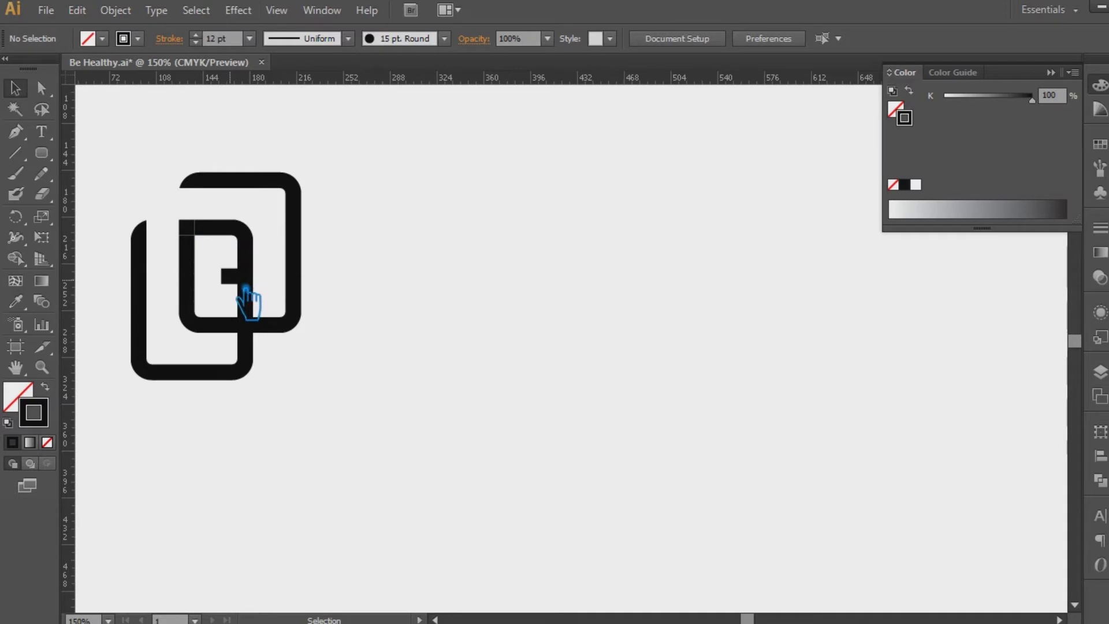
Try a copy of the short bar in the gap between the frames' right sides, extending its right end to X 207.667 px
left_click_drag(245, 282, 276, 260)
key("a")
left_click(272, 252)
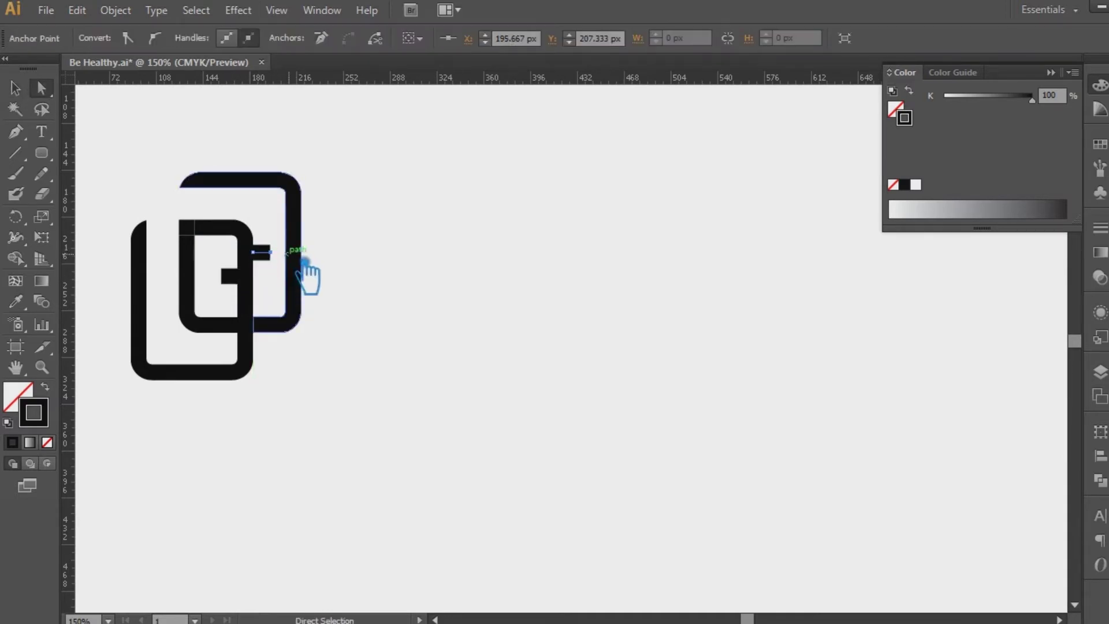
key("shift+Right")
key("Right")
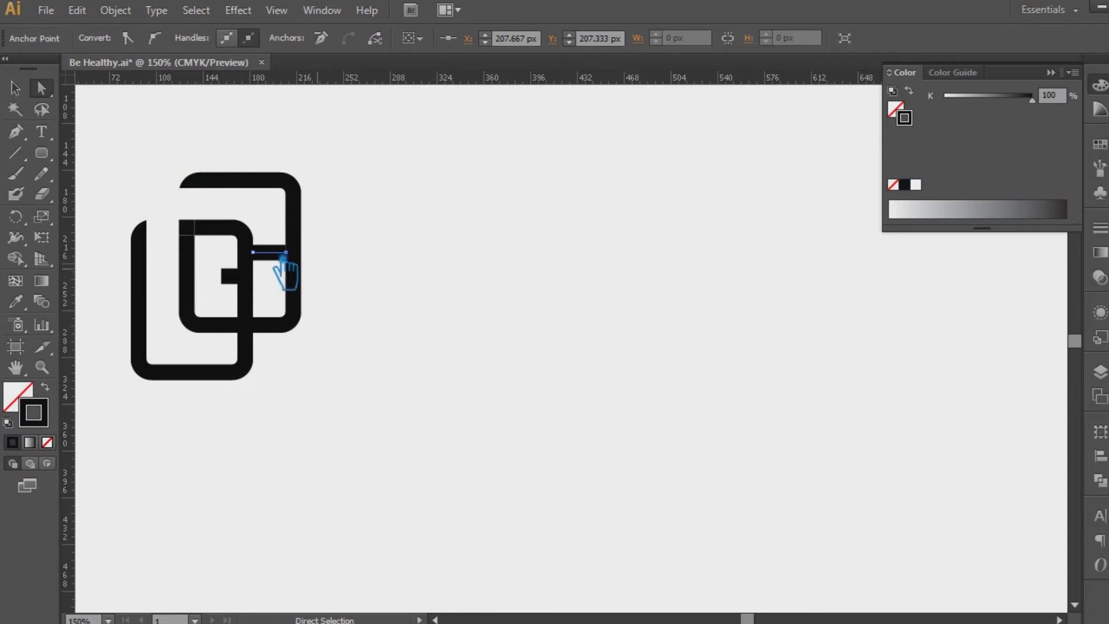
key("v")
left_click(415, 174)
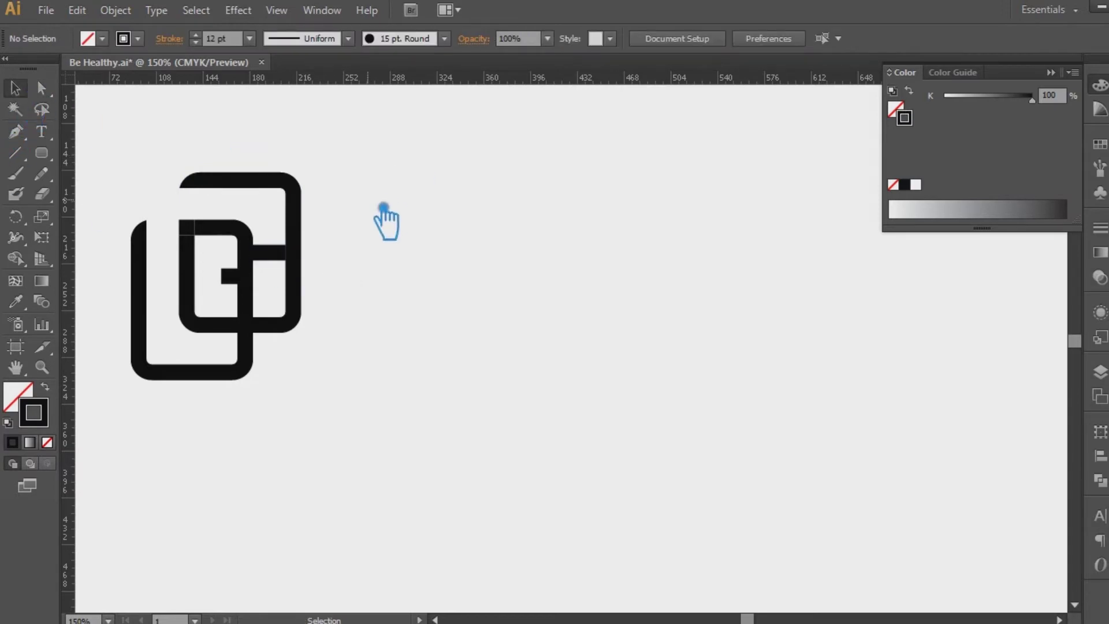
Shift the copied bar lower between the frames and delete it
left_click(281, 258)
left_click_drag(281, 260, 283, 270)
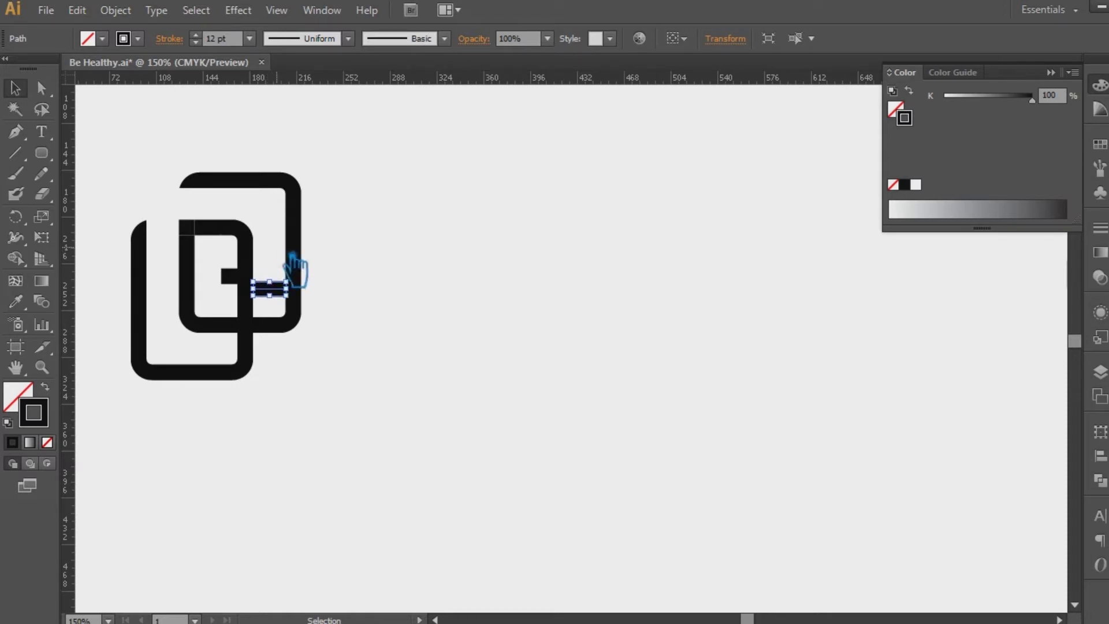
key("Delete")
Select the whole mark and reflect it across the vertical axis
left_click_drag(339, 407, 240, 248)
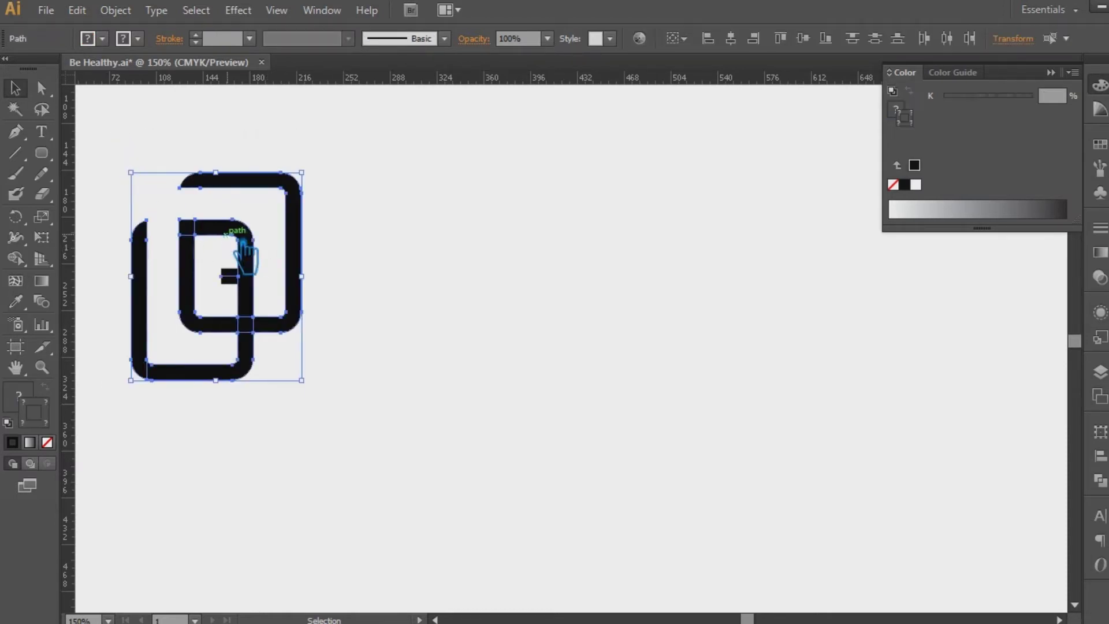
right_click(228, 236)
mouse_move(370, 445)
left_click(452, 509)
left_click(365, 390)
left_click(536, 373)
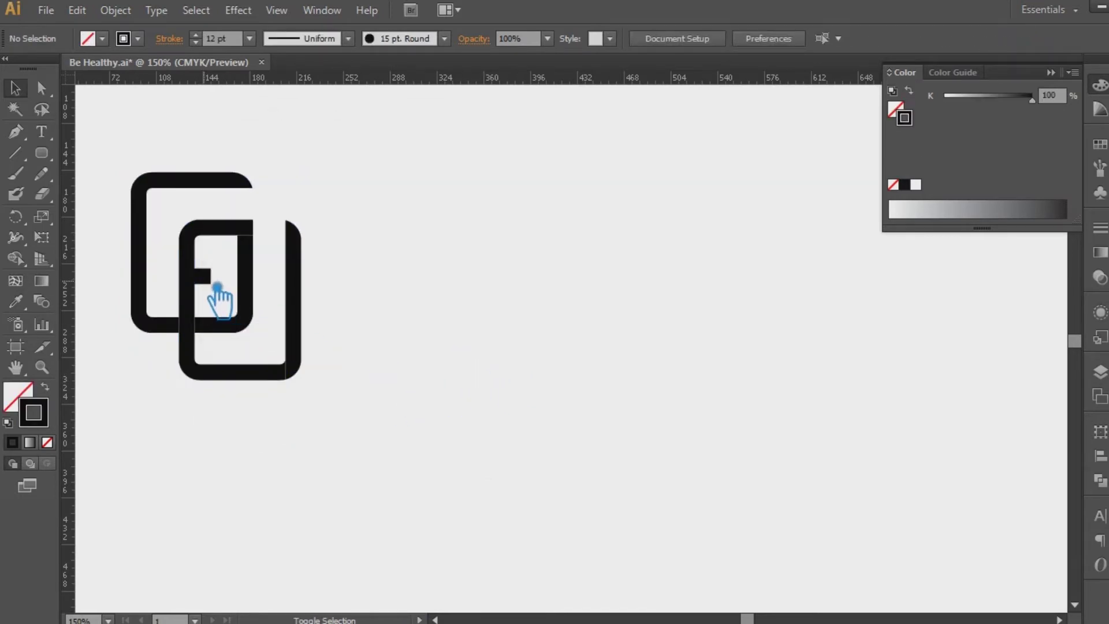
Move the short bar to the inner rectangle's right side and extend its left end anchor to X 155.167 px
left_click_drag(197, 276, 259, 292)
key("a")
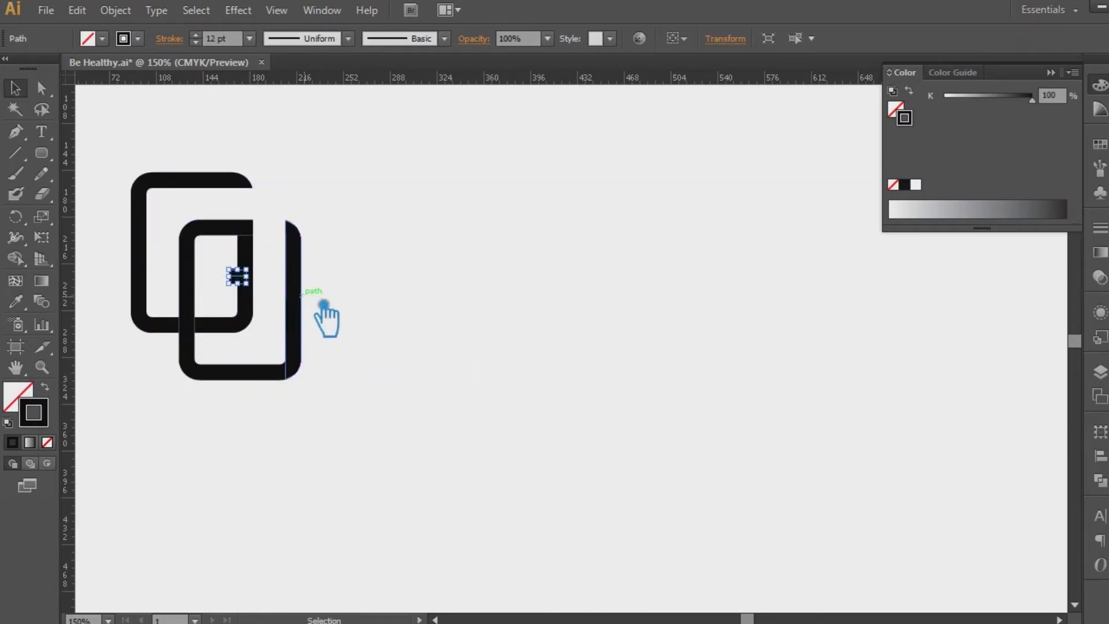
left_click(230, 277)
key("shift+Left")
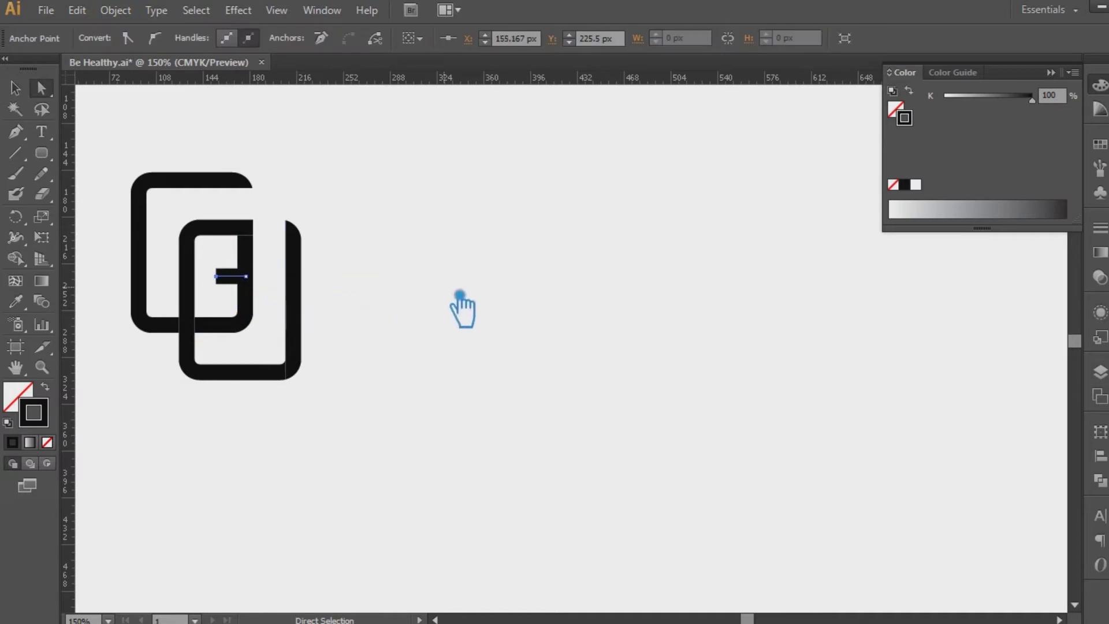
left_click(15, 87)
left_click(458, 236)
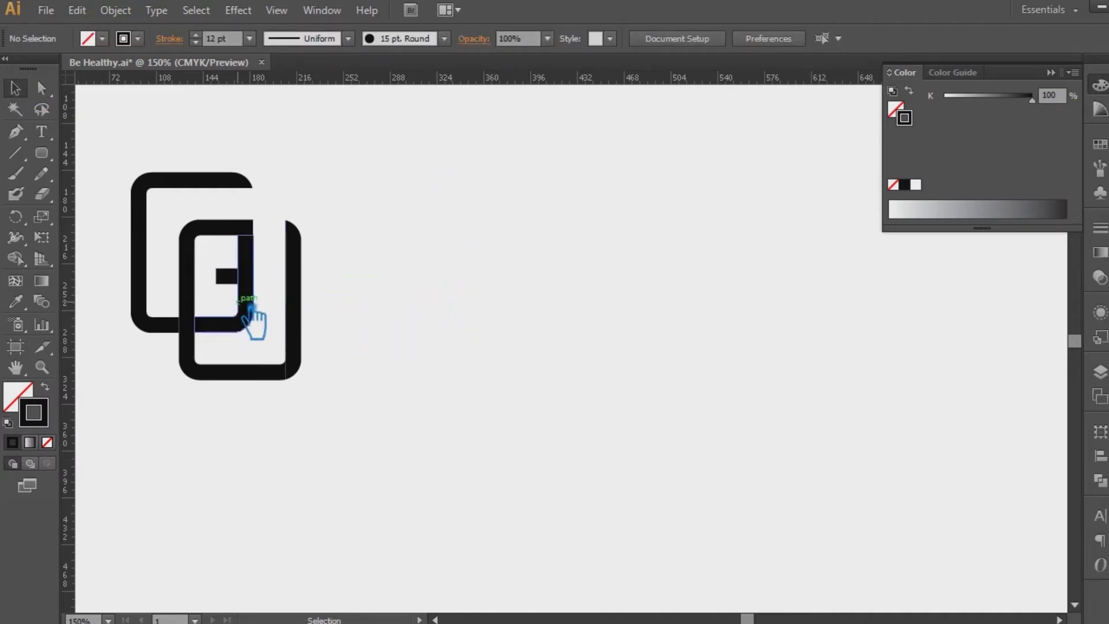
Extend the bar's left end anchor until it meets the inner rectangle's left side
key("a")
left_click(216, 277)
key("Left")
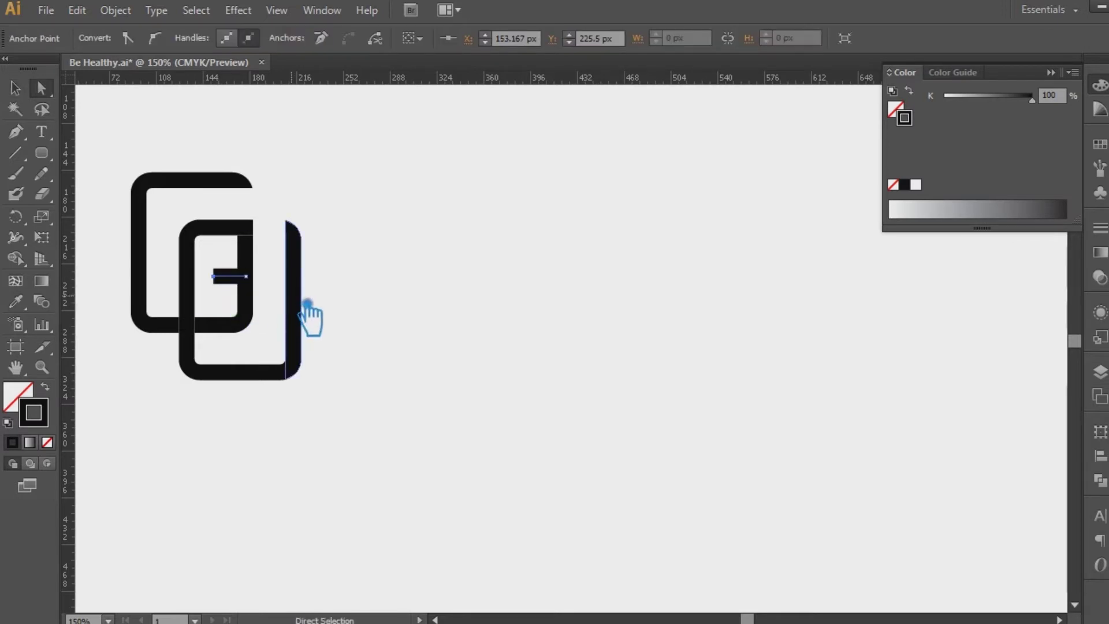
key("v")
left_click(414, 171)
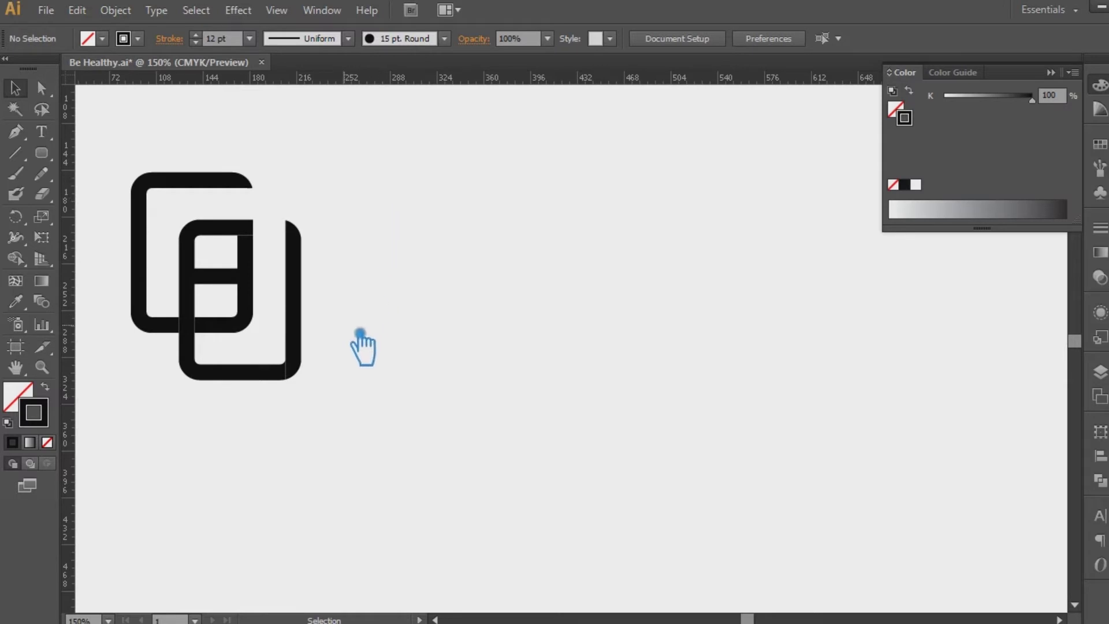
Select the whole mark and expand it so the bar's stroke becomes a filled shape
left_click_drag(348, 429, 116, 142)
left_click_drag(378, 315, 502, 329)
left_click(391, 291)
left_click(354, 296)
left_click(115, 10)
left_click(142, 196)
left_click(548, 411)
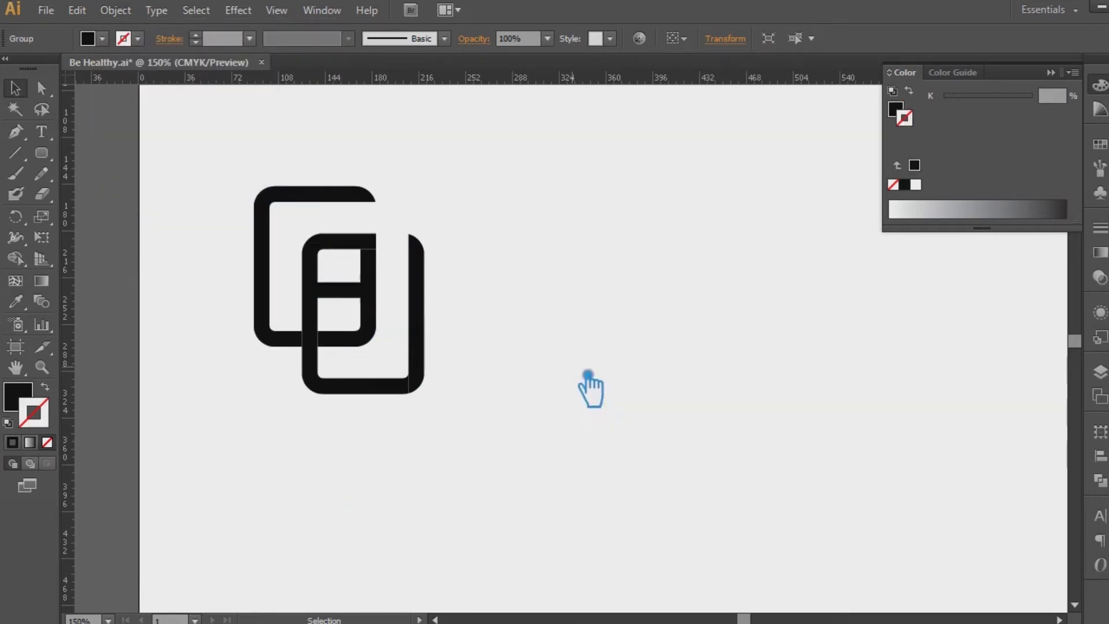
left_click(595, 377)
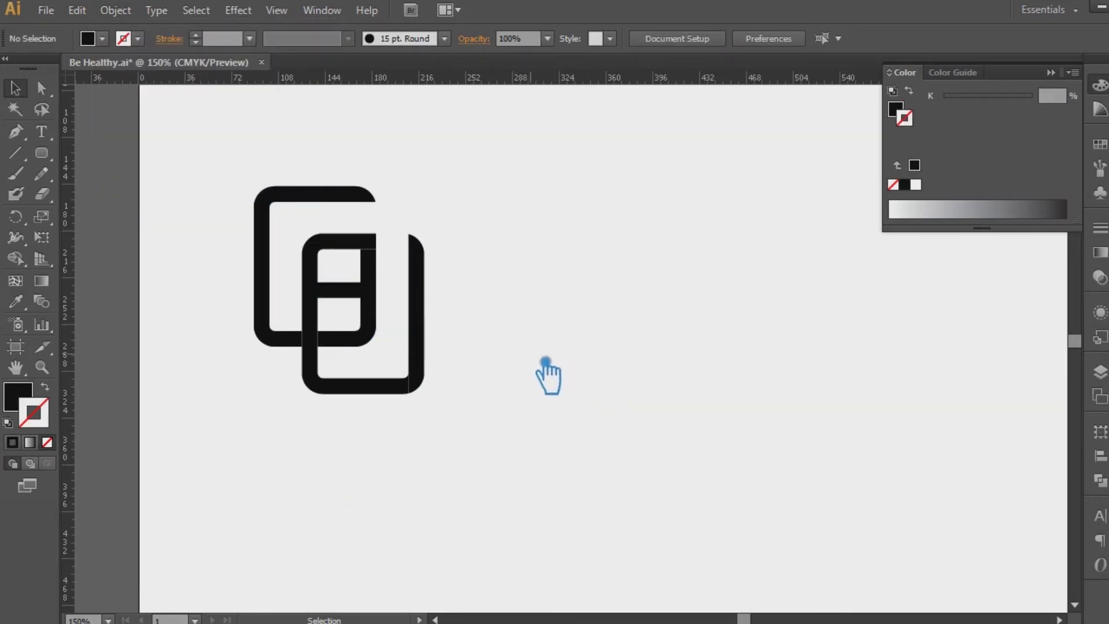
Try deleting the piece forming the inner rectangle's upper-left corner and undo the deletion
left_click(366, 255)
left_click(526, 281)
left_click(318, 273)
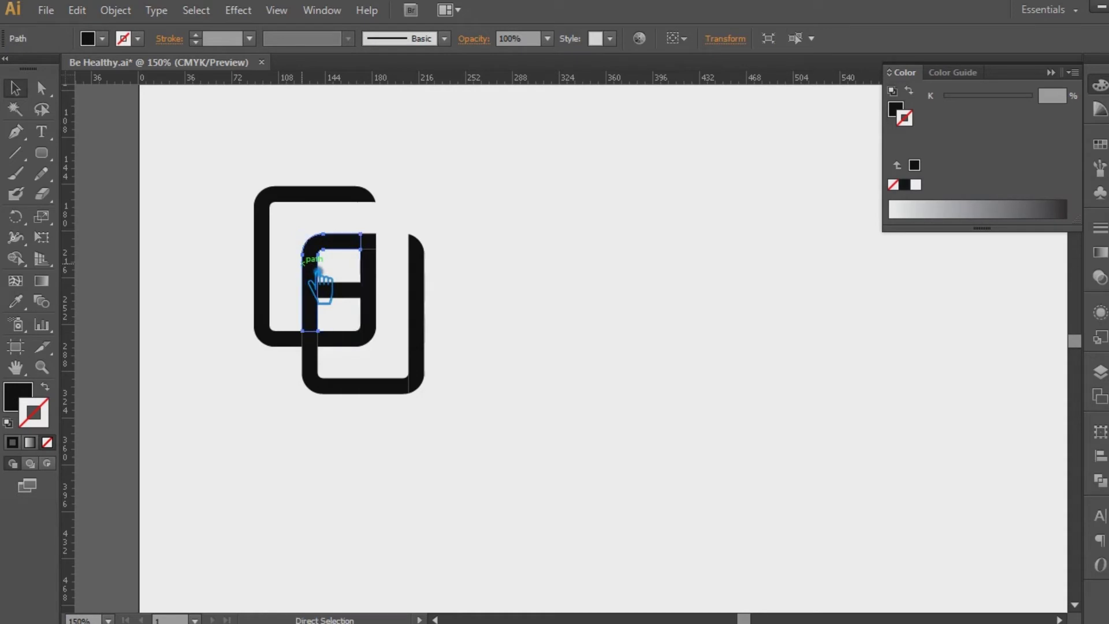
key("Delete")
left_click_drag(555, 453, 246, 167)
left_click(535, 280)
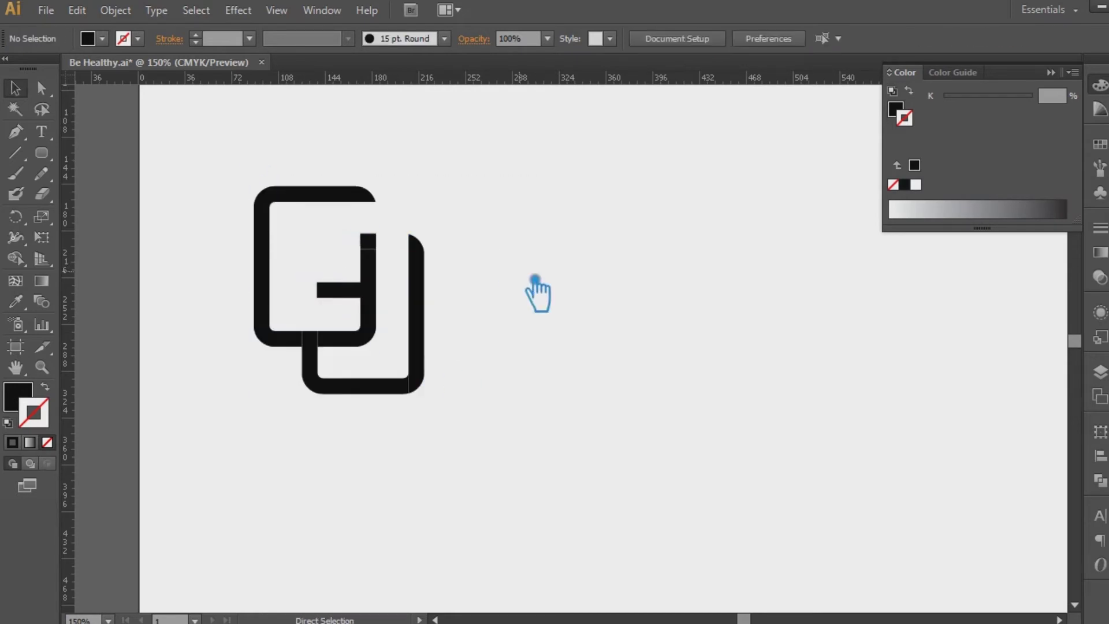
key("ctrl+z")
left_click(532, 292)
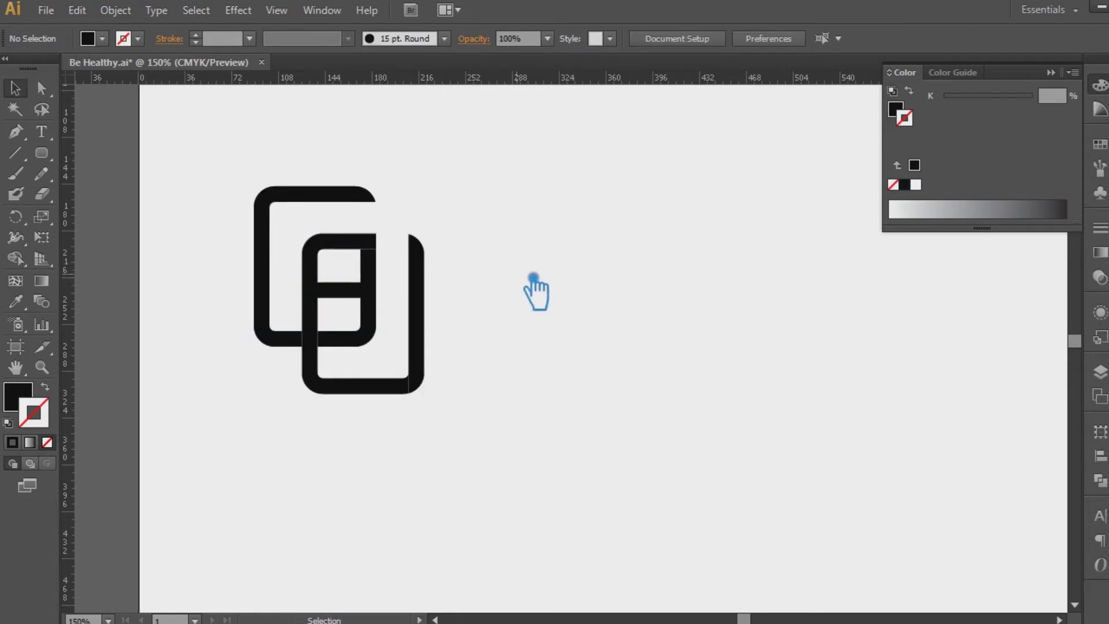
Shorten the lower frame by nudging its bottom edge anchors upward
key("a")
left_click_drag(463, 441, 252, 386)
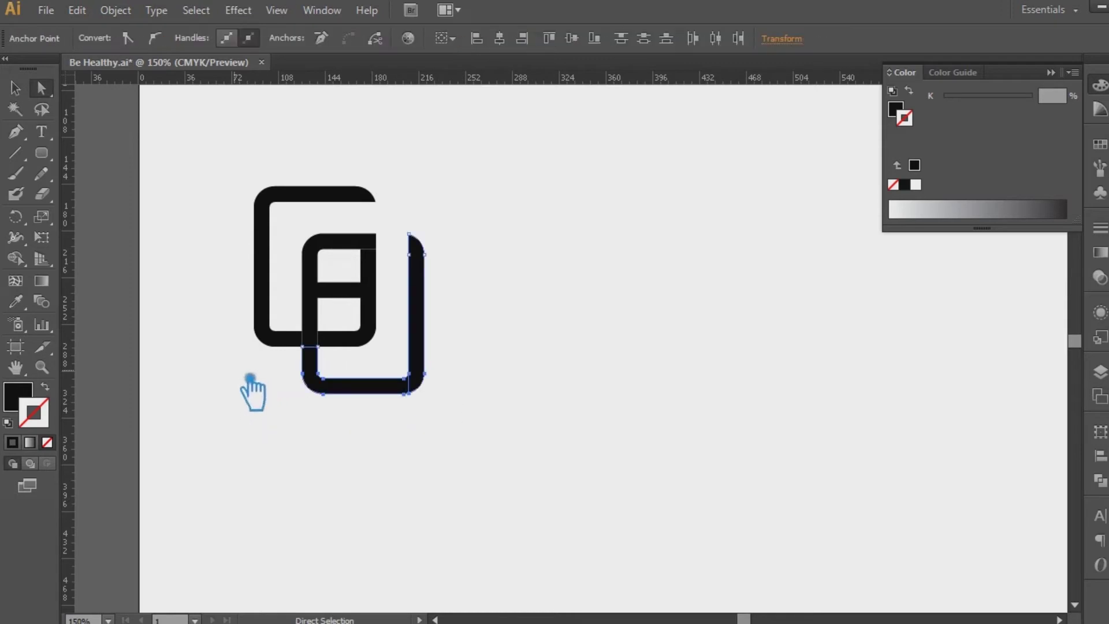
left_click_drag(553, 416, 262, 368)
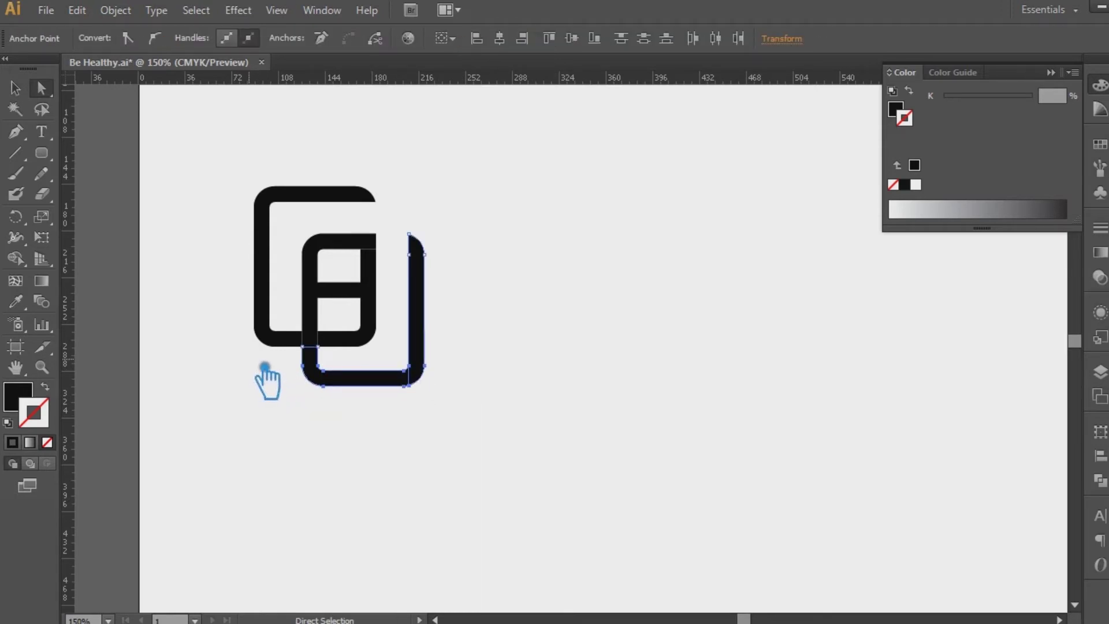
Shorten the upper frame by nudging its top edge anchors downward
left_click_drag(248, 174, 406, 227)
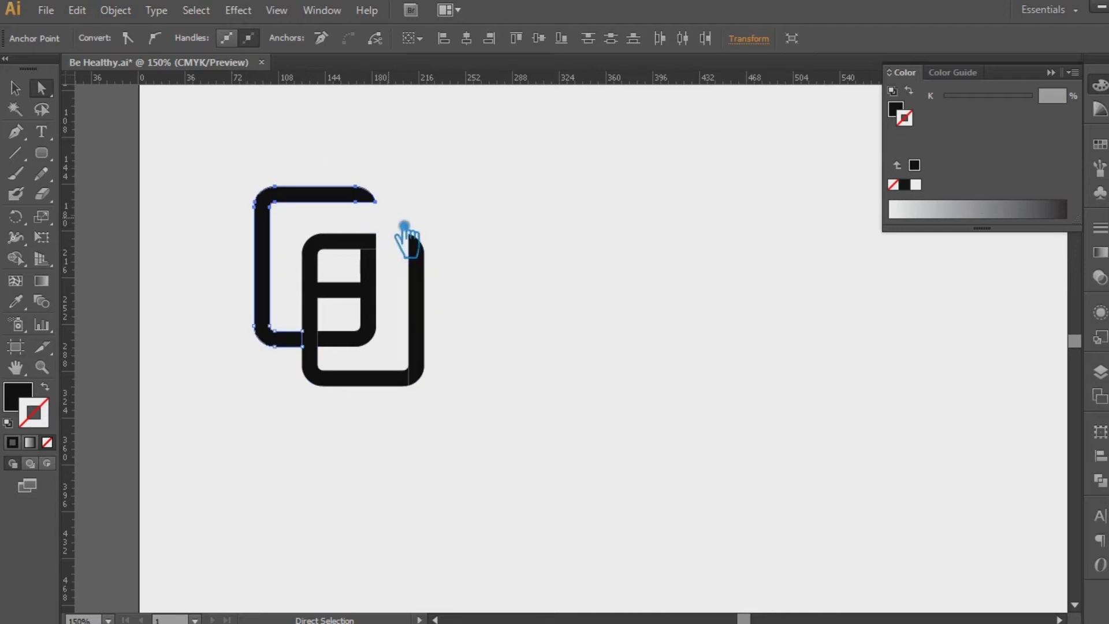
key("Down")
key("Down")
key("Down")
key("Down")
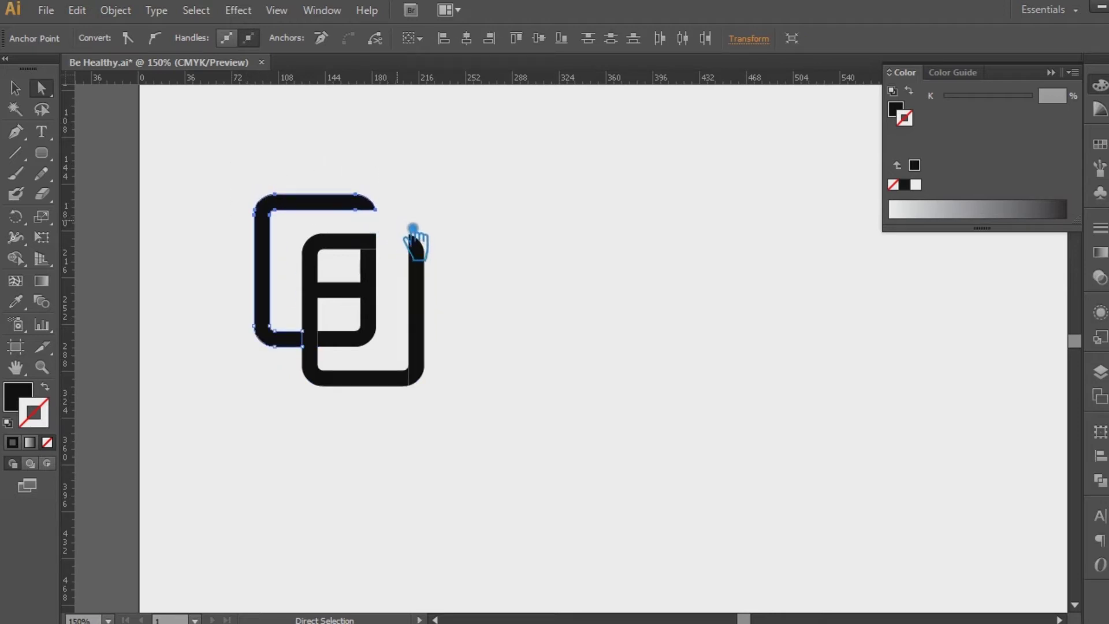
left_click_drag(446, 438, 570, 271)
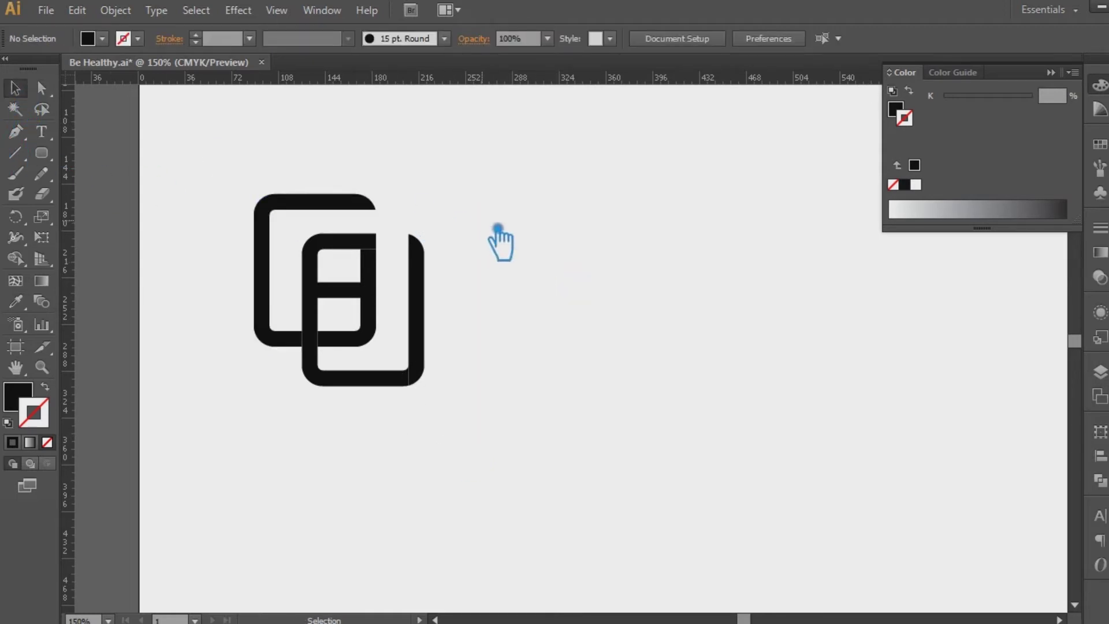
Narrow the lower frame by nudging its right side anchors inward
key("a")
left_click_drag(448, 423, 408, 180)
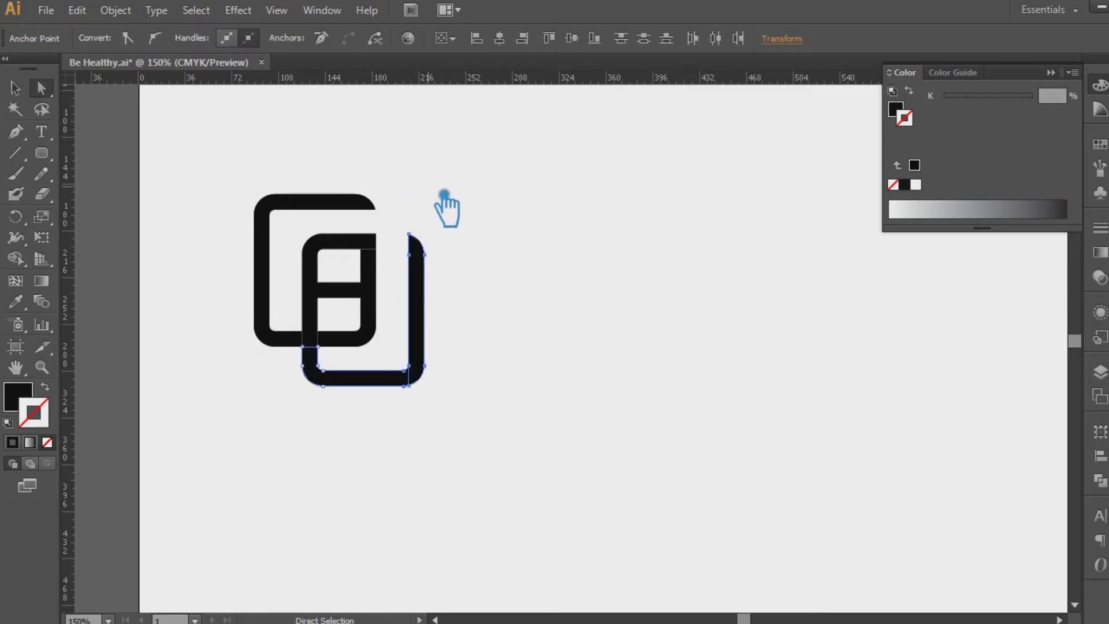
key("Left")
key("Left")
Narrow the upper frame by nudging its left side anchors toward the inner rectangle
left_click_drag(218, 154, 282, 366)
left_click_drag(201, 134, 304, 434)
key("Right")
key("Right")
key("Right")
key("Right")
key("Right")
key("Right")
key("Right")
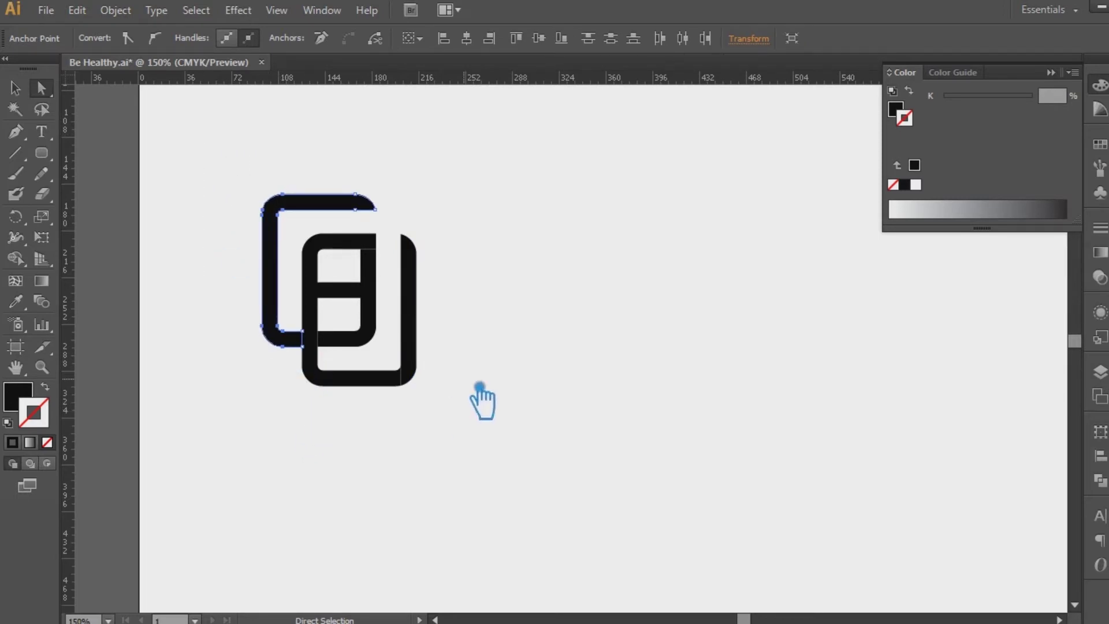
left_click(481, 386)
left_click(16, 89)
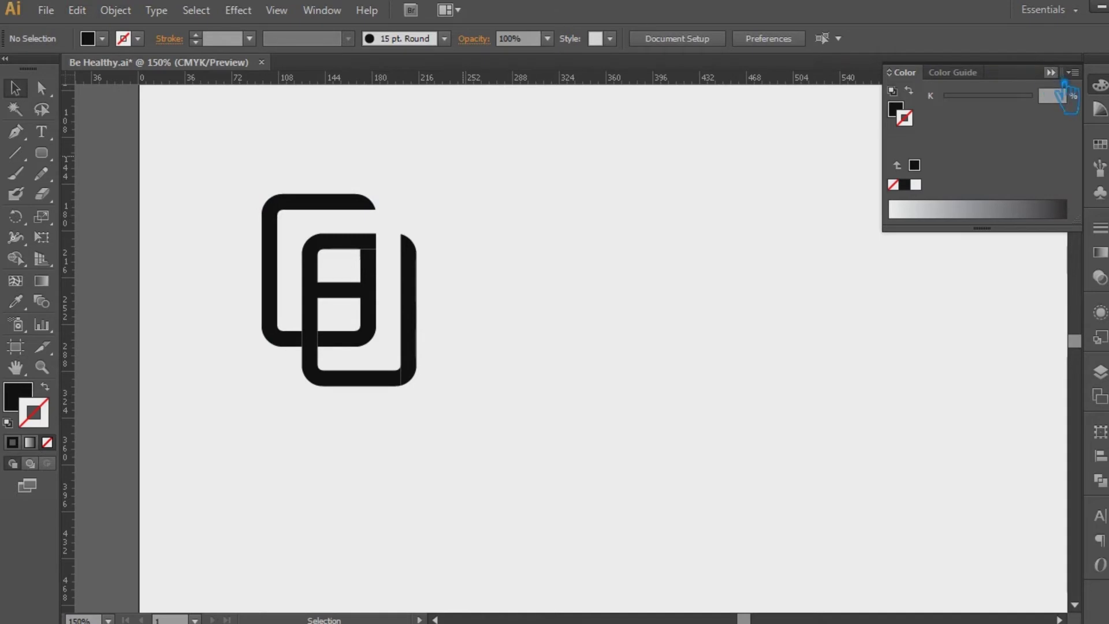
Collapse the color settings and duplicate the whole mark onto the pasteboard left of the artboard
left_click(1052, 73)
key("ctrl+a")
scroll(748, 302, "left", 5)
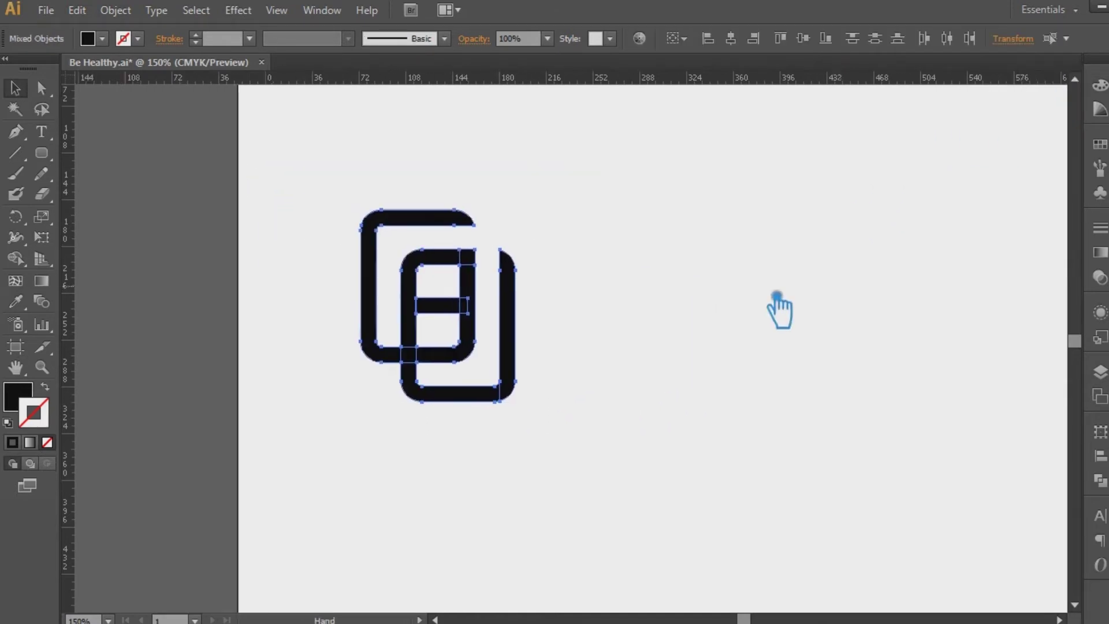
left_click_drag(684, 320, 277, 320)
left_click(849, 401)
left_click_drag(855, 403, 703, 361)
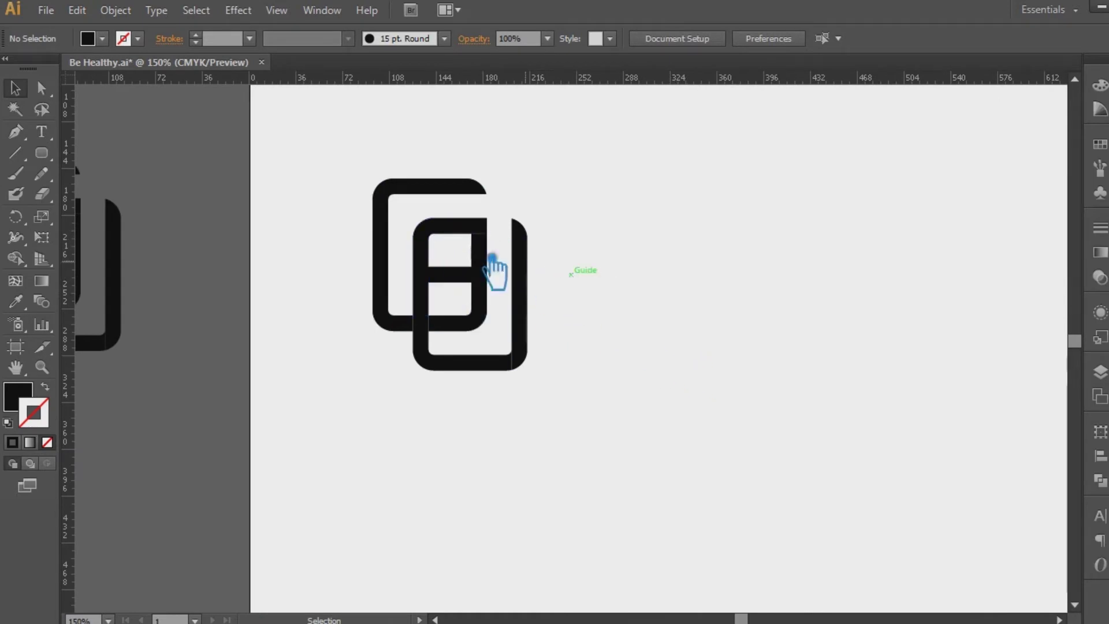
Draw a horizontal line along the underside of the inner rectangle's top bar and select it together with that frame piece
left_click(18, 152)
left_click_drag(435, 233, 531, 223)
left_click(18, 90)
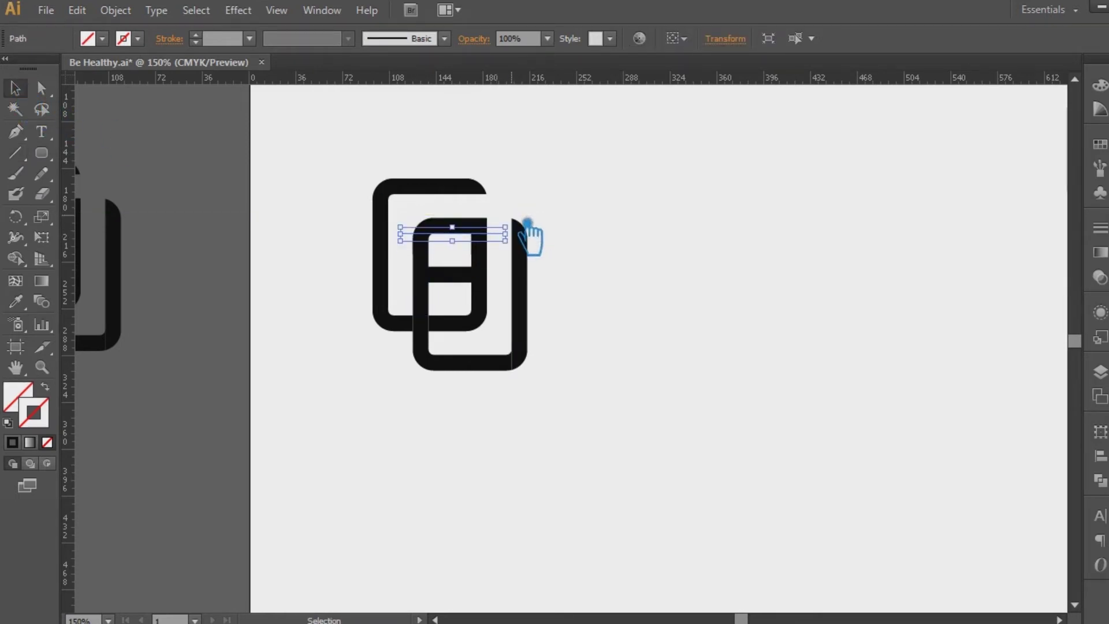
left_click(444, 224, "shift")
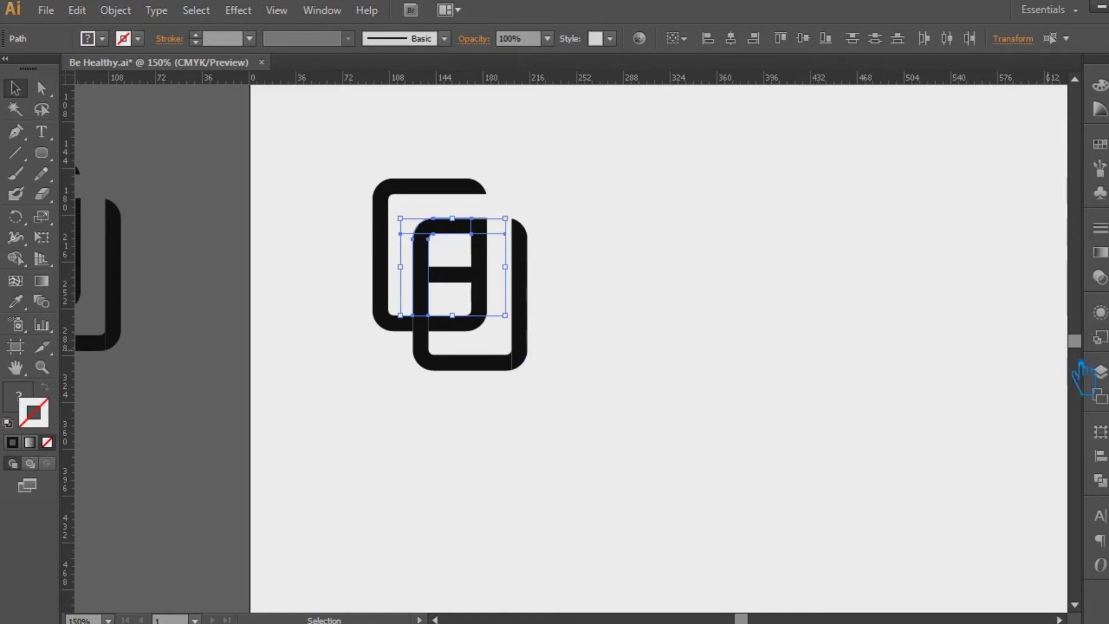
Divide the inner frame piece along the line with Pathfinder, ungroup the result, and select its top section
left_click(1100, 480)
left_click(903, 502)
left_click(1053, 420)
left_click(499, 232)
right_click(449, 218)
left_click(508, 320)
left_click(543, 260)
left_click(462, 230)
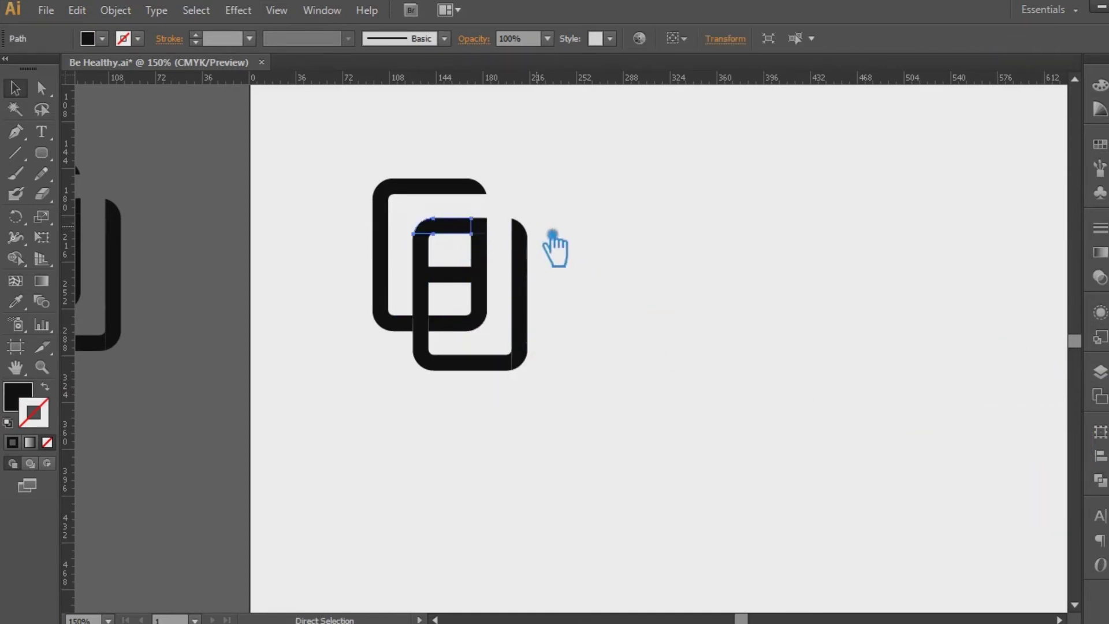
Try cutting the divided top section out of the inner rectangle and undo the cut
key("ctrl+x")
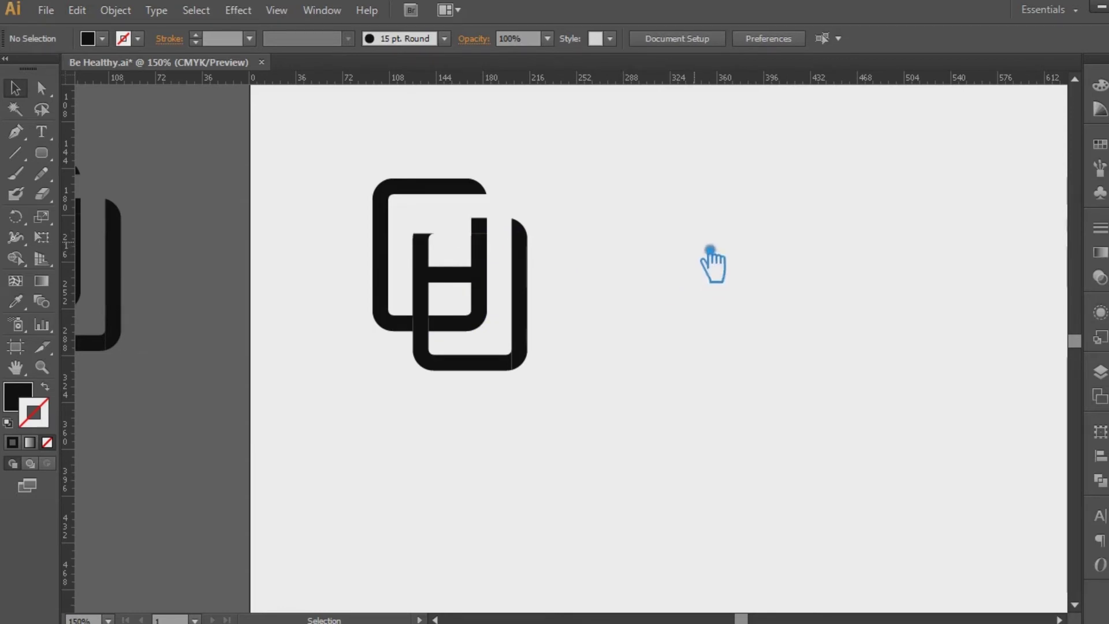
key("ctrl+z")
left_click(711, 250)
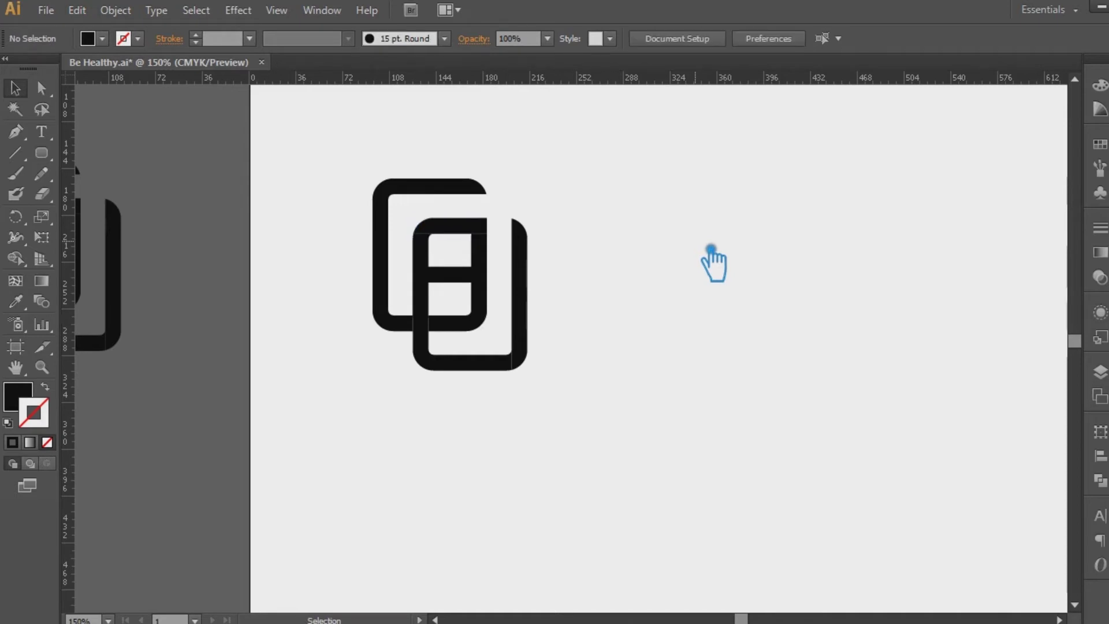
Delete the duplicate mark from the pasteboard
left_click(16, 367)
left_click_drag(494, 393, 709, 405)
left_click(15, 89)
left_click(288, 254)
left_click_drag(368, 425, 118, 165)
key("Delete")
Group all pieces of the mark and place a duplicate of the group on the pasteboard
left_click_drag(802, 406, 526, 135)
key("ctrl+g")
left_click_drag(679, 255, 227, 254)
left_click(668, 433)
left_click_drag(669, 434, 409, 416)
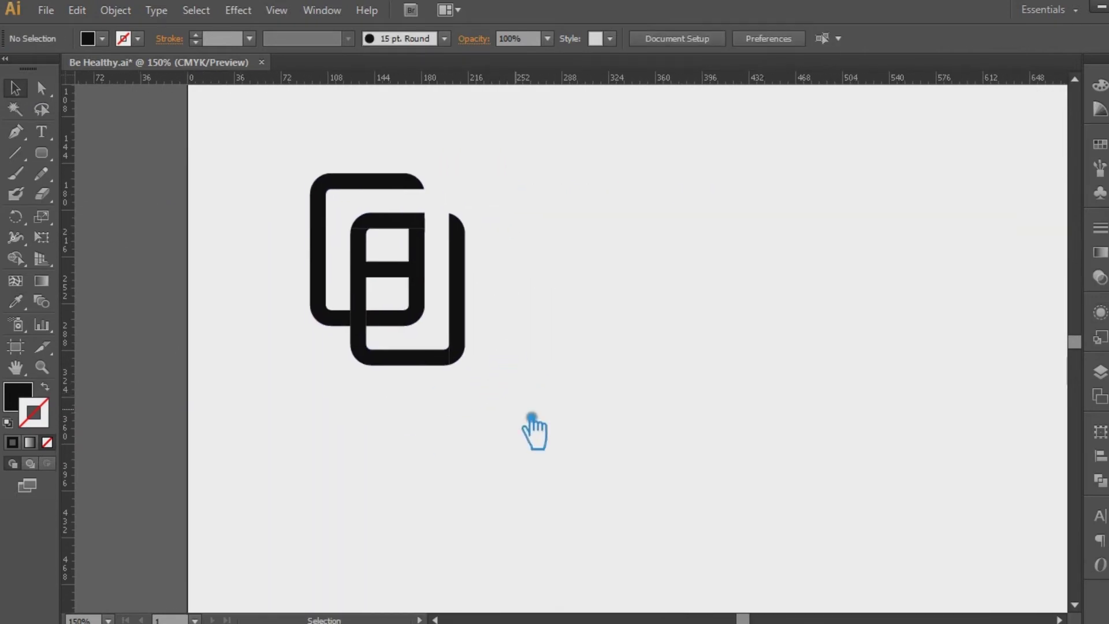
Fill the grouped mark with olive green (C 45.15, M 20.17, Y 100, K 1.33) and show the color values as CMYK
left_click(327, 236)
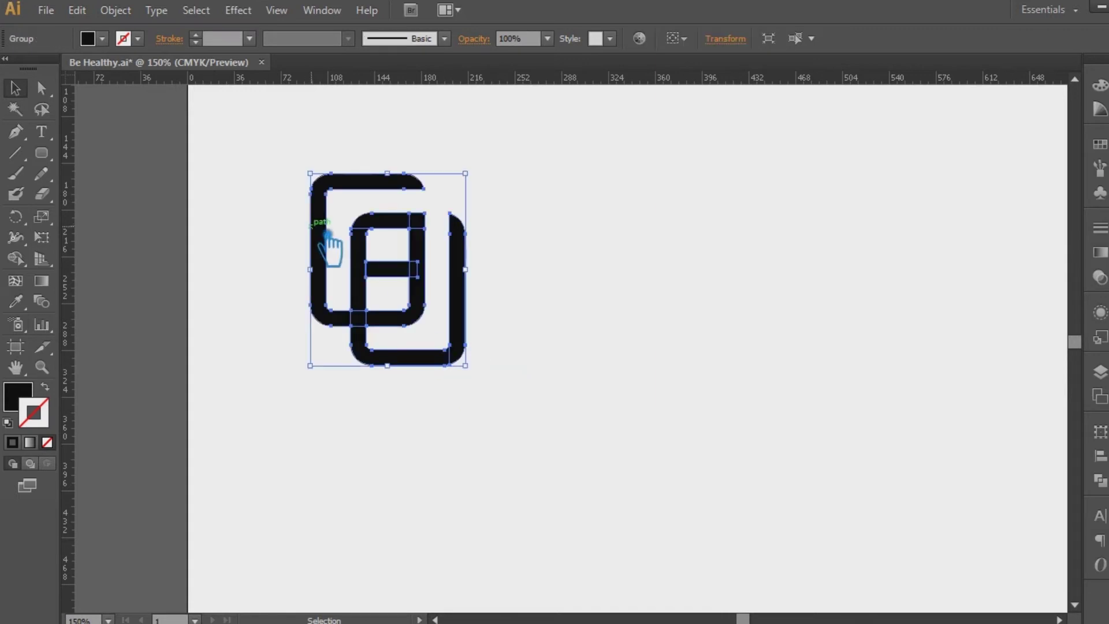
double_click(29, 404)
mouse_move(766, 282)
left_mouse_down()
mouse_move(770, 214)
mouse_move(774, 300)
mouse_move(774, 289)
left_mouse_up()
left_click_drag(664, 202, 731, 188)
left_click(918, 113)
left_click(1073, 72)
left_click(979, 161)
left_click(758, 252)
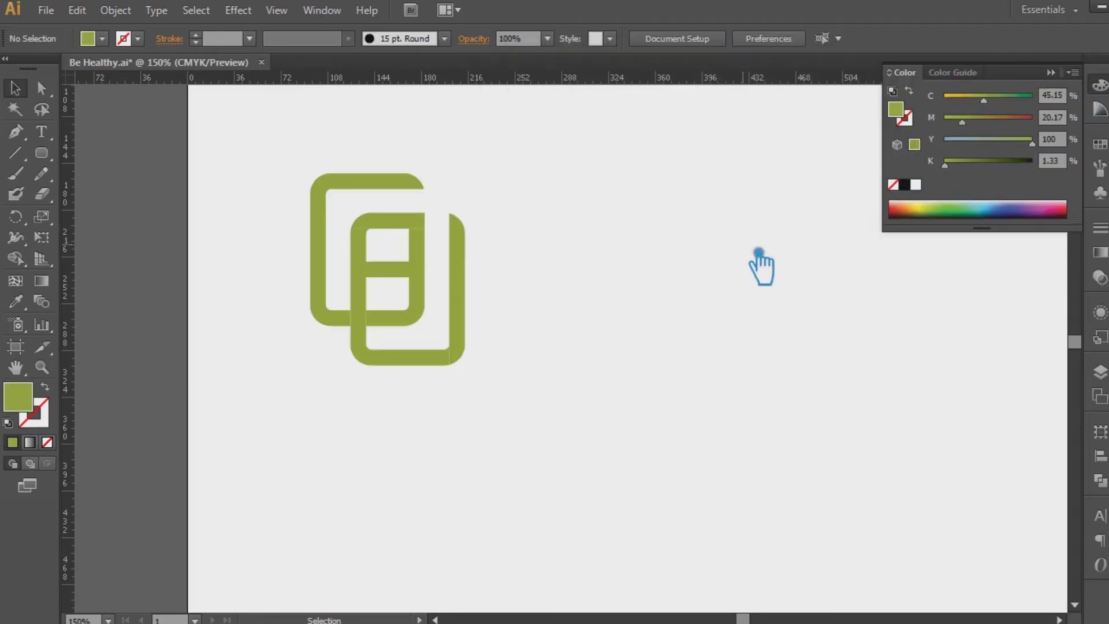
Recolor the grouped mark lime green, hex B4D81E, and collapse the color settings
left_click(419, 303)
double_click(23, 399)
left_click_drag(717, 169, 701, 137)
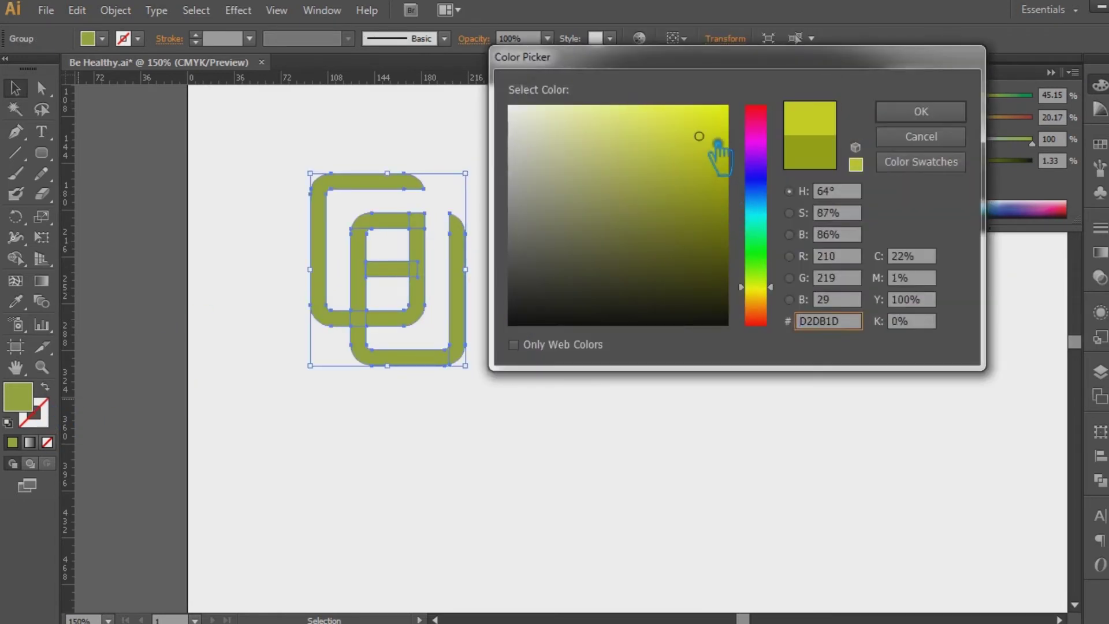
left_click(916, 113)
double_click(29, 406)
left_click_drag(753, 282, 783, 280)
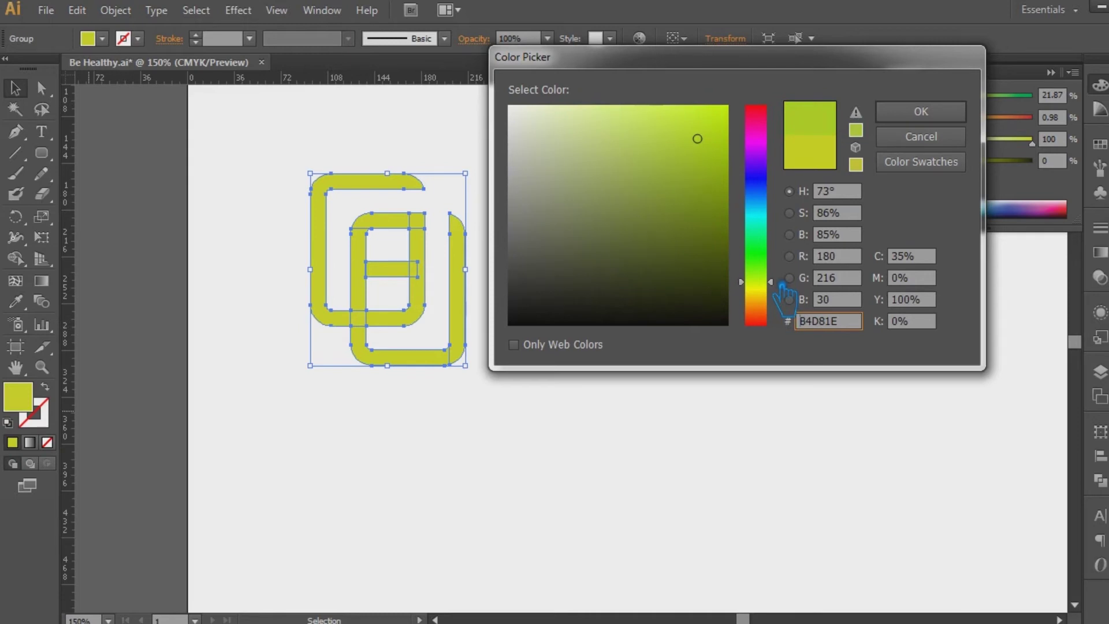
left_click(920, 113)
left_click(677, 250)
left_click(1099, 78)
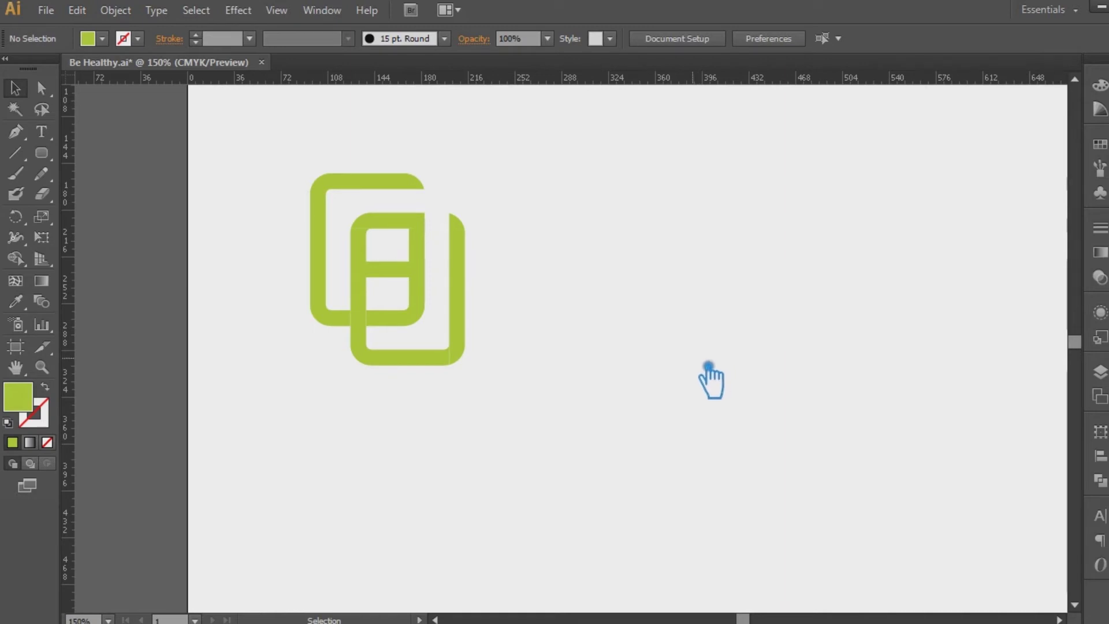
Ungroup the green logo mark into its separate pieces
right_click(376, 363)
left_click(392, 455)
left_click(455, 449)
Unite the lower-right frame's small overlap square, bottom section and right side into one shape
left_click(376, 326)
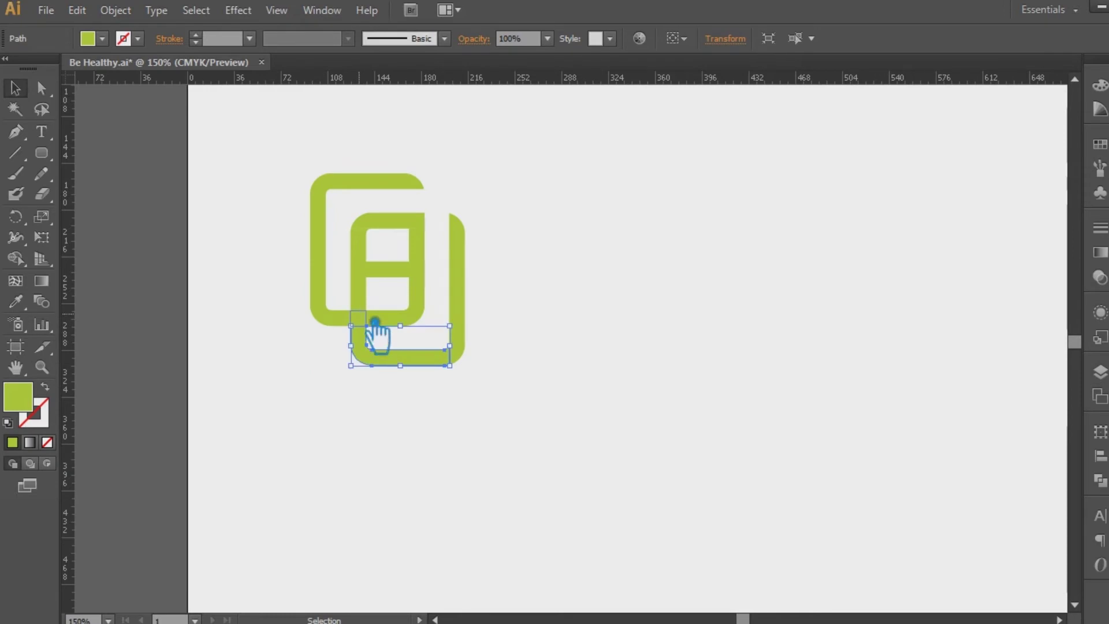
left_click(347, 343)
left_click(359, 319)
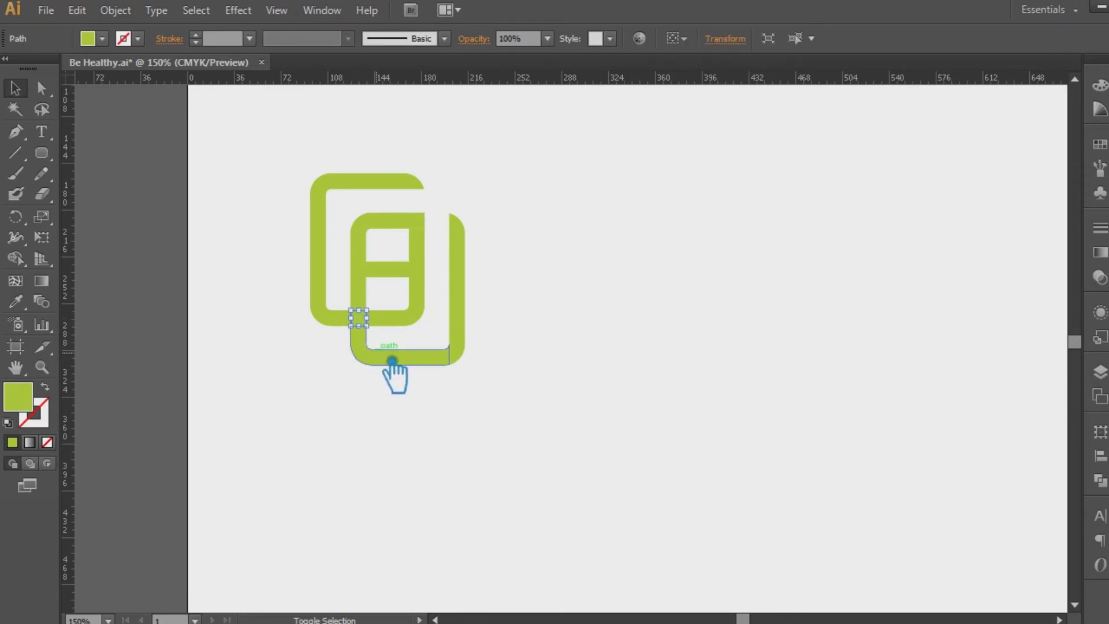
left_click(378, 354, "shift")
left_click(474, 359, "shift")
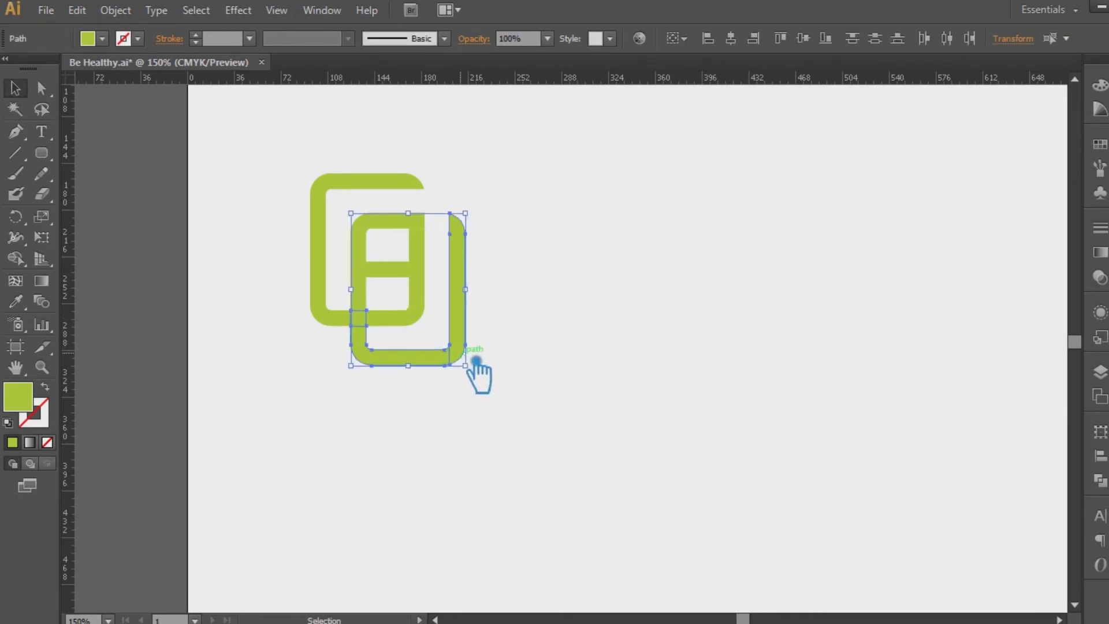
left_click(1100, 397)
left_click(901, 458)
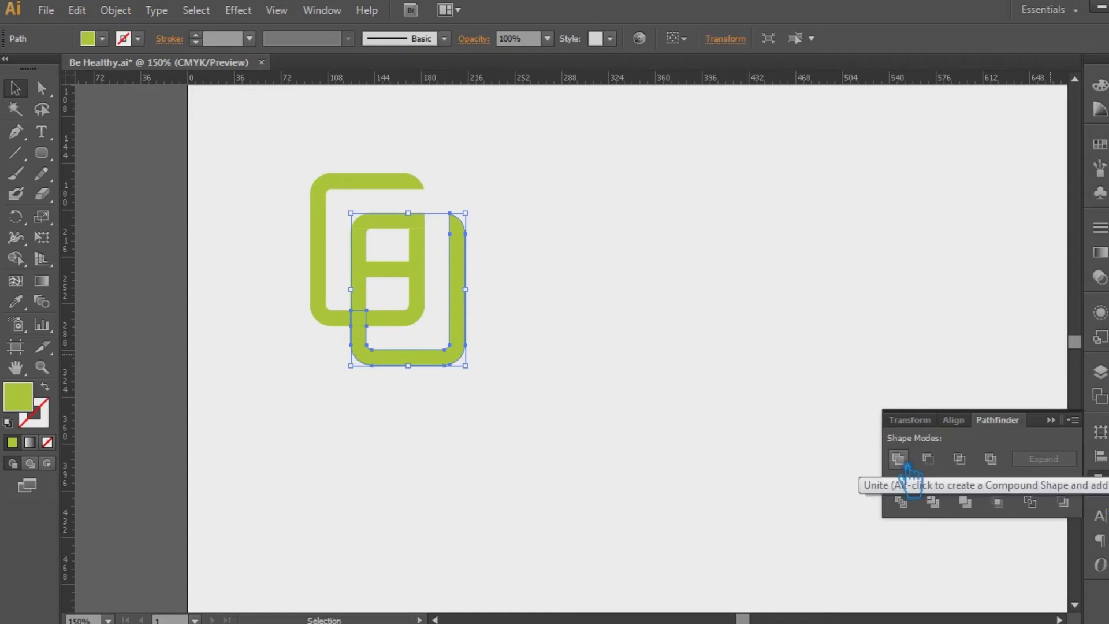
left_click(541, 402)
Unite the separate pieces of the upper-left frame with the Pathfinder
left_click(374, 278)
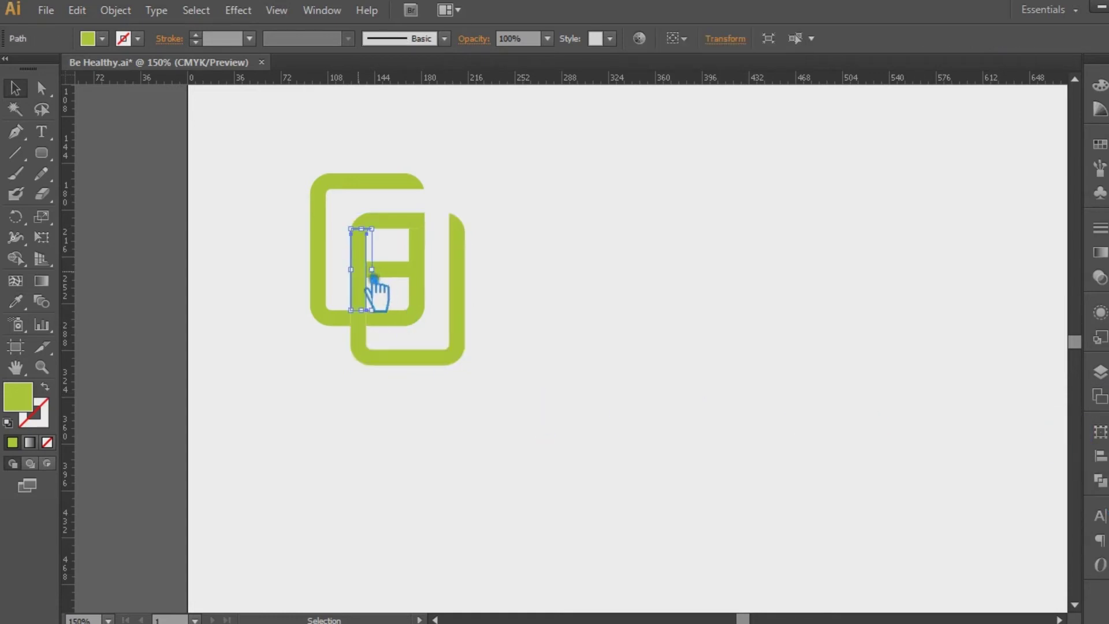
left_click(352, 327, "shift")
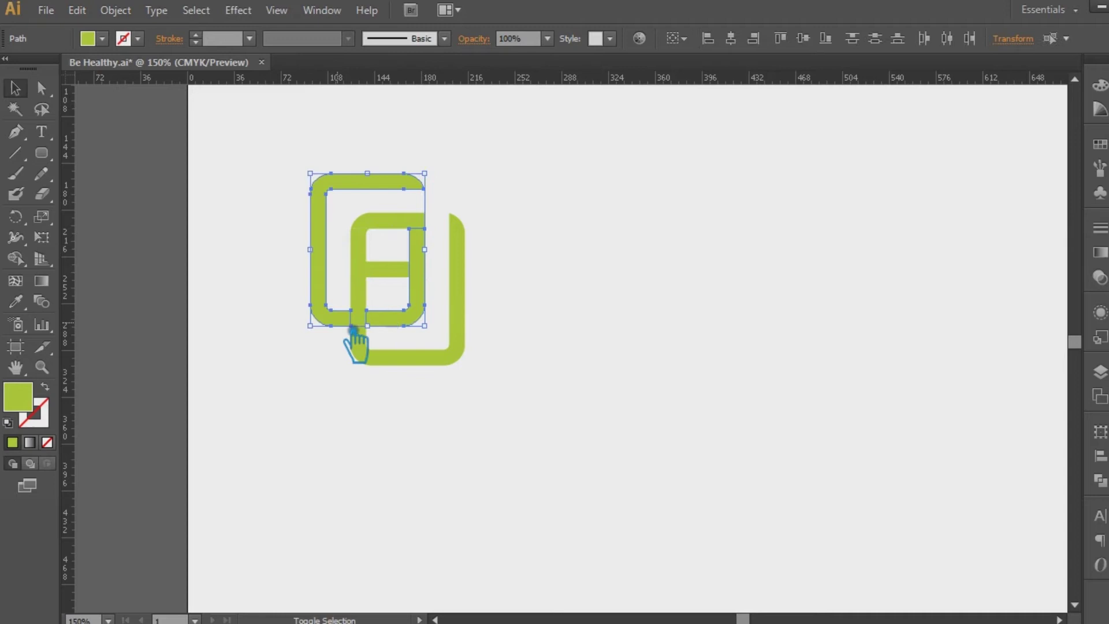
left_click(1102, 483)
left_click(945, 406)
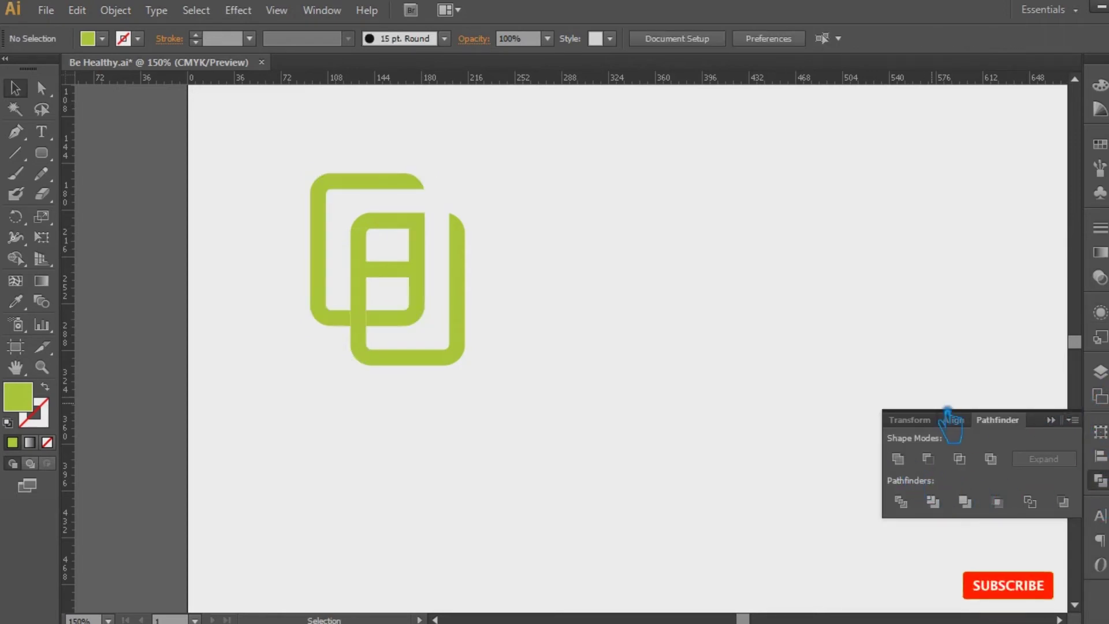
left_click(1051, 420)
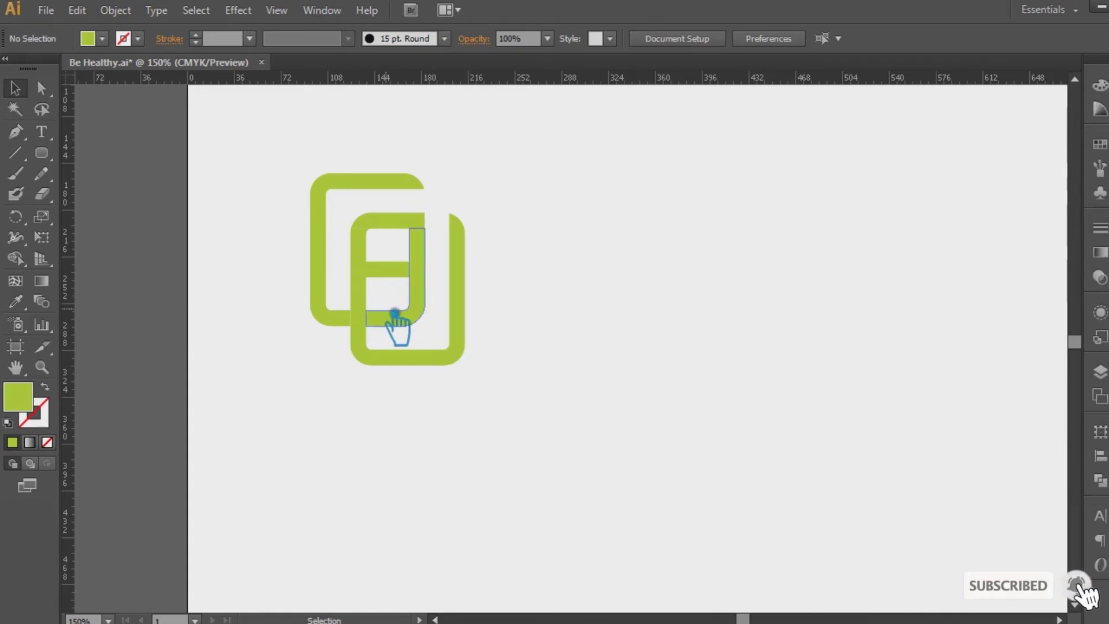
Apply Unite again to the grouped upper-left frame pieces, leaving the inner crossbar out
left_click(399, 272)
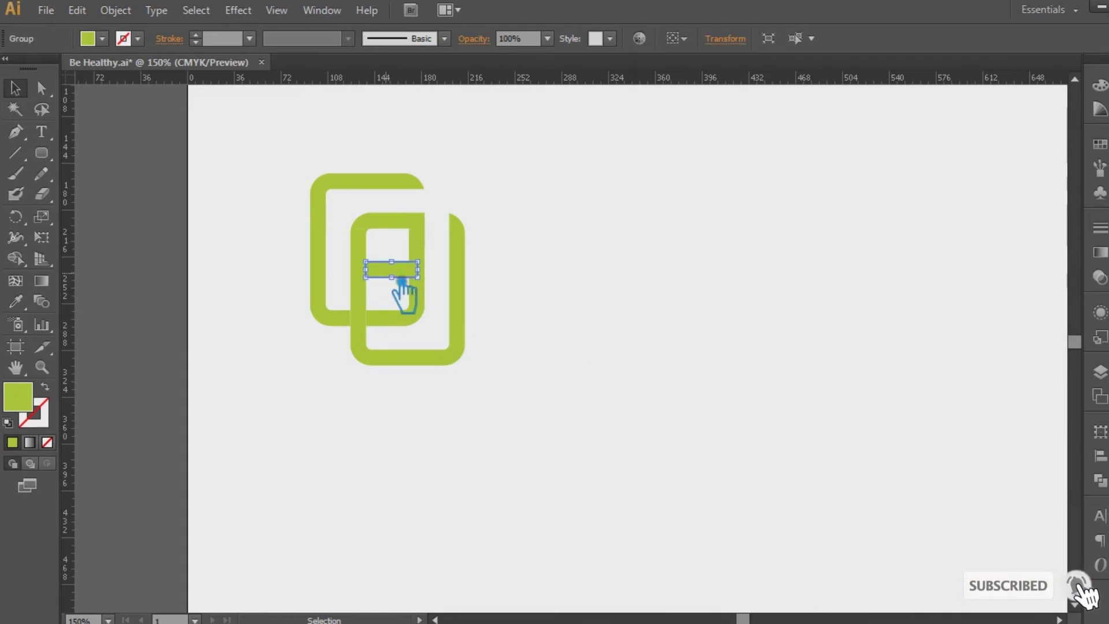
left_click(752, 313)
left_click(419, 283)
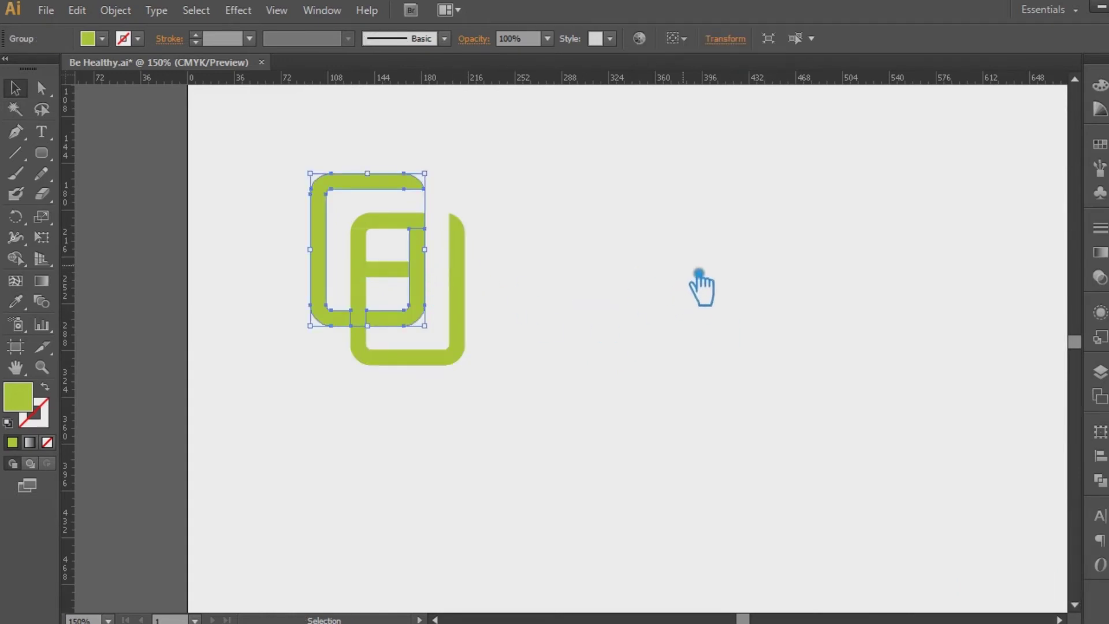
left_click(1101, 481)
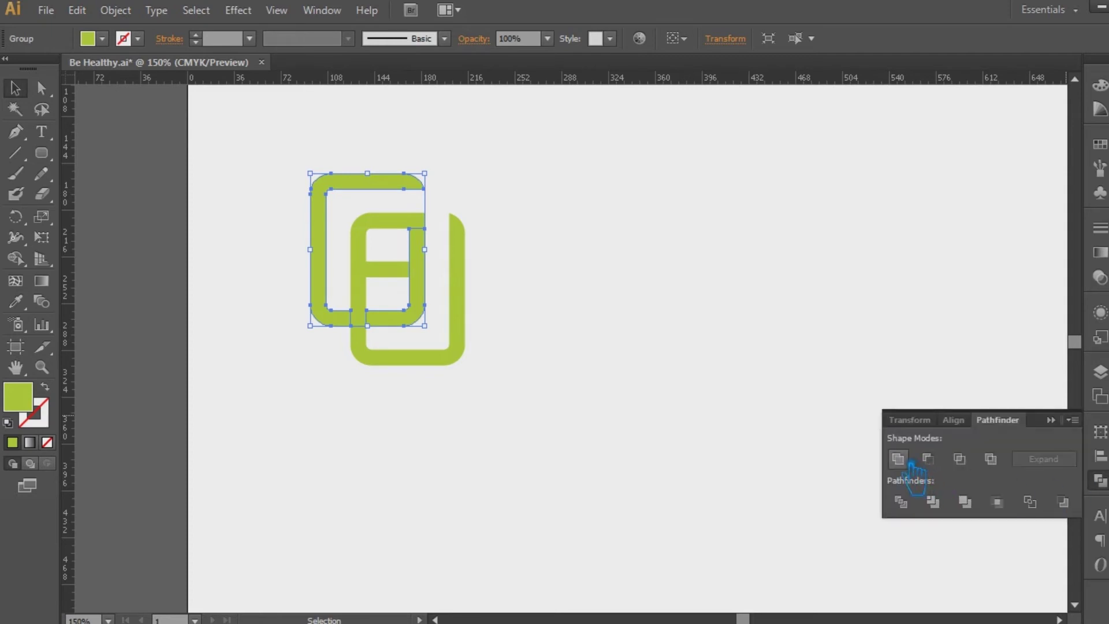
left_click(486, 400)
Unite the lower-right frame with its left side and top section
left_click(377, 322)
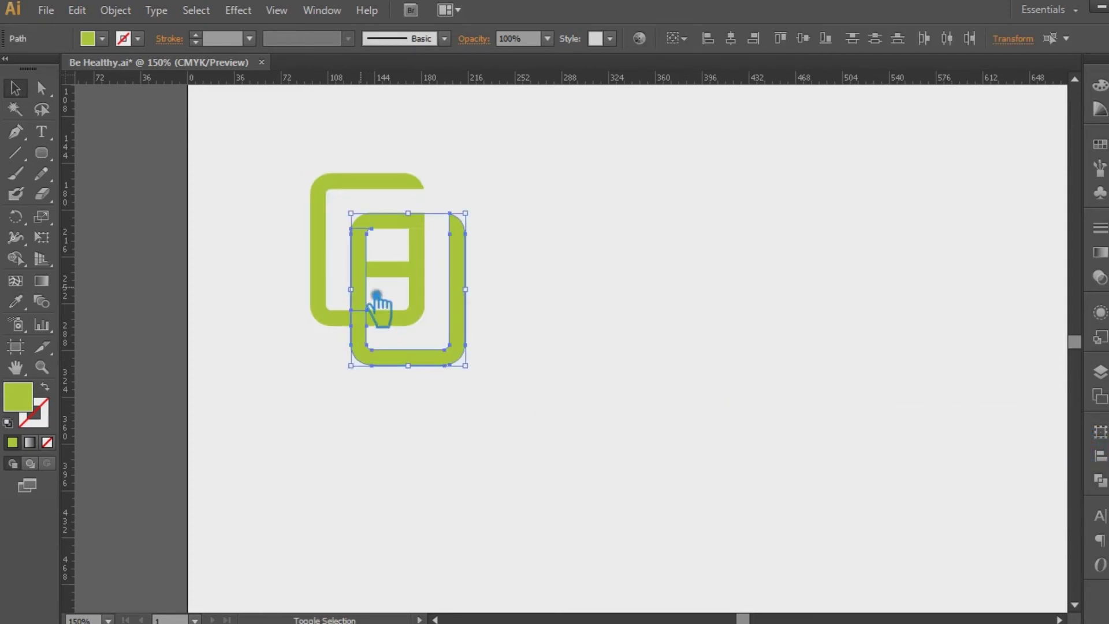
left_click(1101, 481)
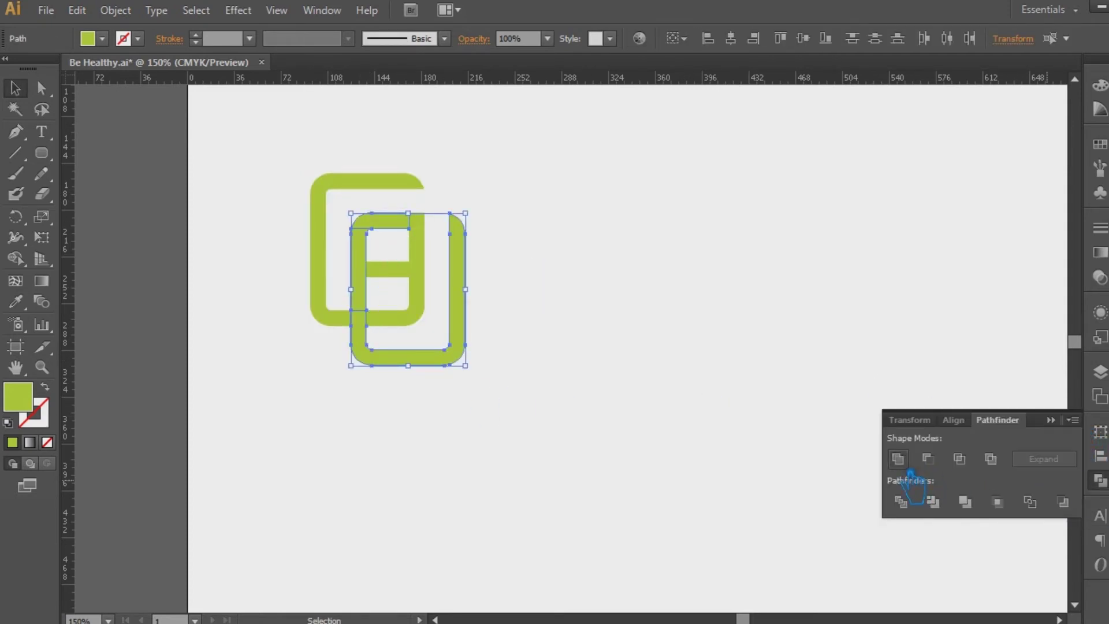
left_click(689, 453)
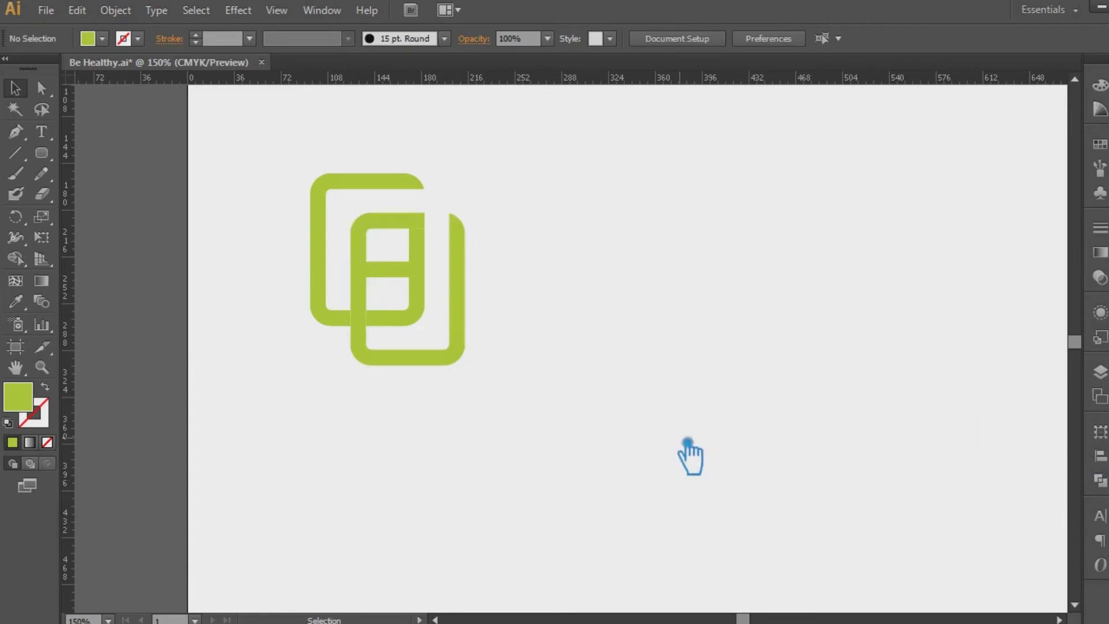
left_click(405, 271)
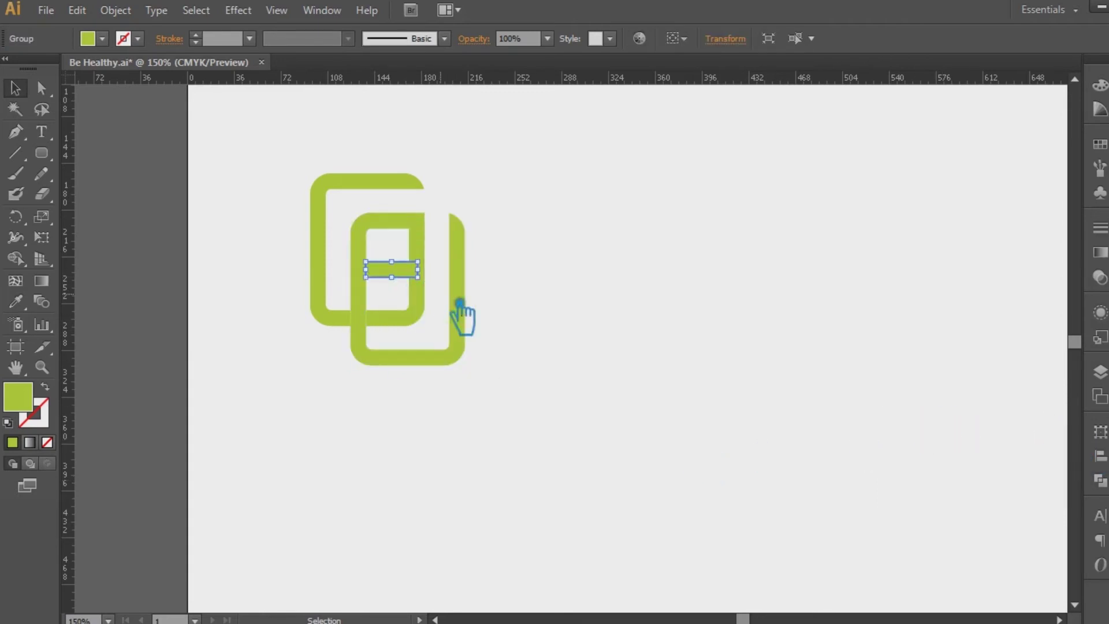
left_click(555, 320)
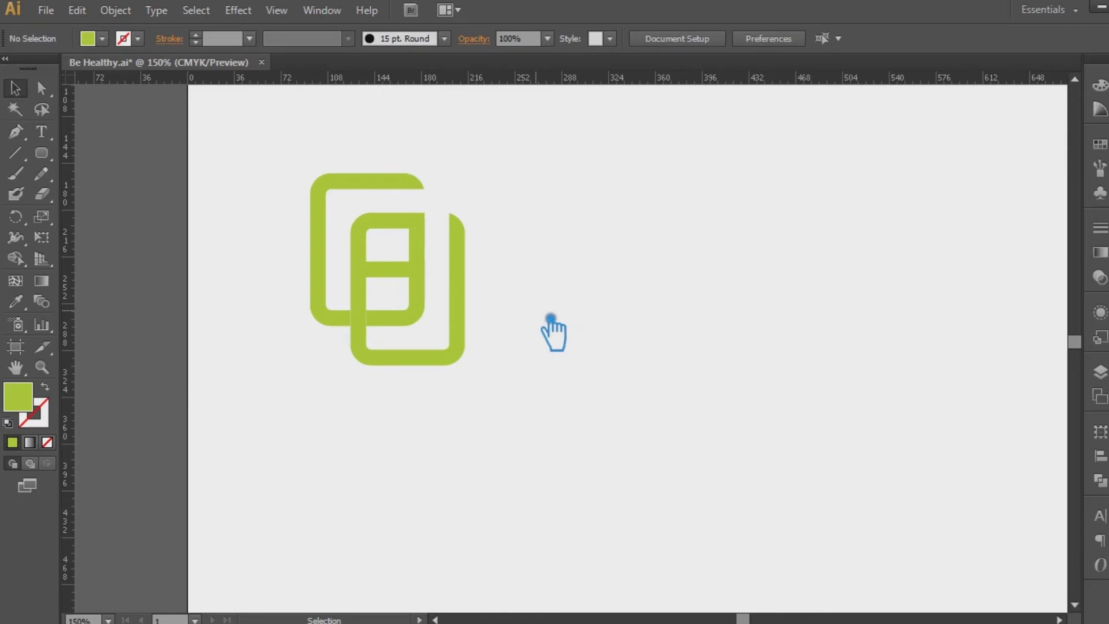
Group both frames and the inner crossbar of the mark
left_click_drag(574, 410, 359, 160)
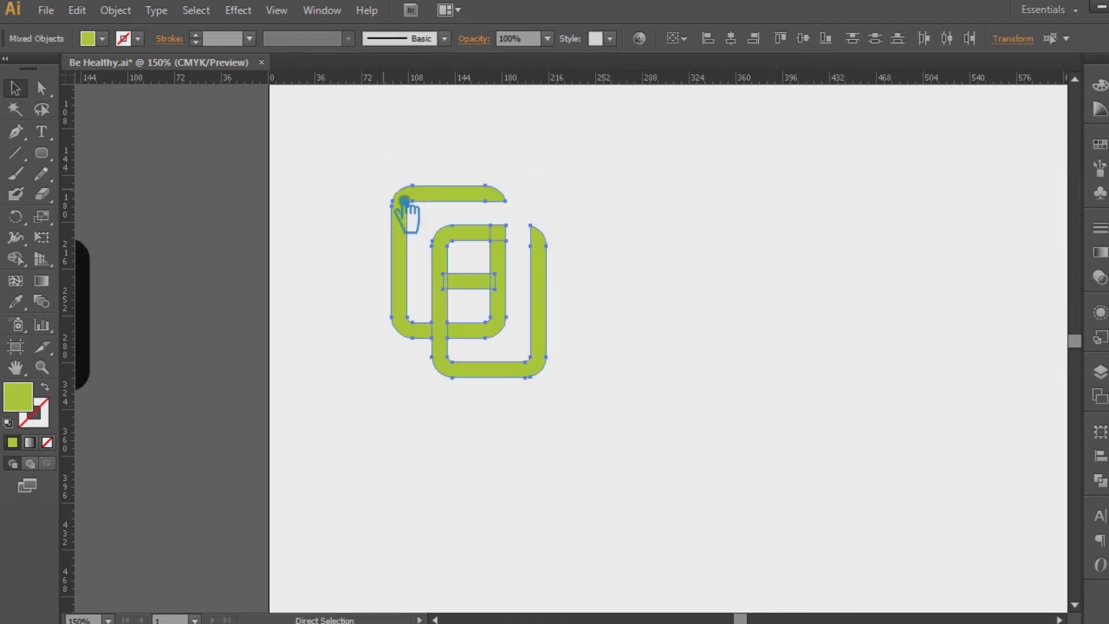
key("ctrl+g")
left_click(705, 247)
Split the grouped mark with the Pathfinder's Divide operation and ungroup the resulting pieces
left_click(487, 298)
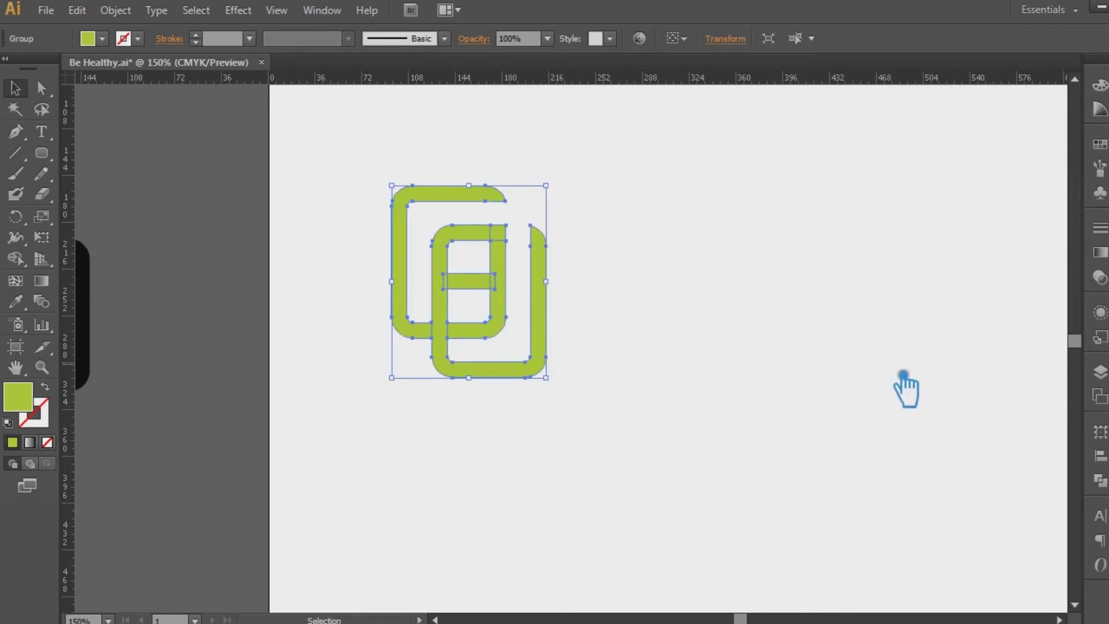
left_click(1099, 480)
left_click(902, 501)
left_click(1051, 421)
left_click(850, 384)
right_click(495, 272)
left_click(569, 374)
Cut the middle section of the inner crossbar and delete the empty region below it
left_click(480, 284)
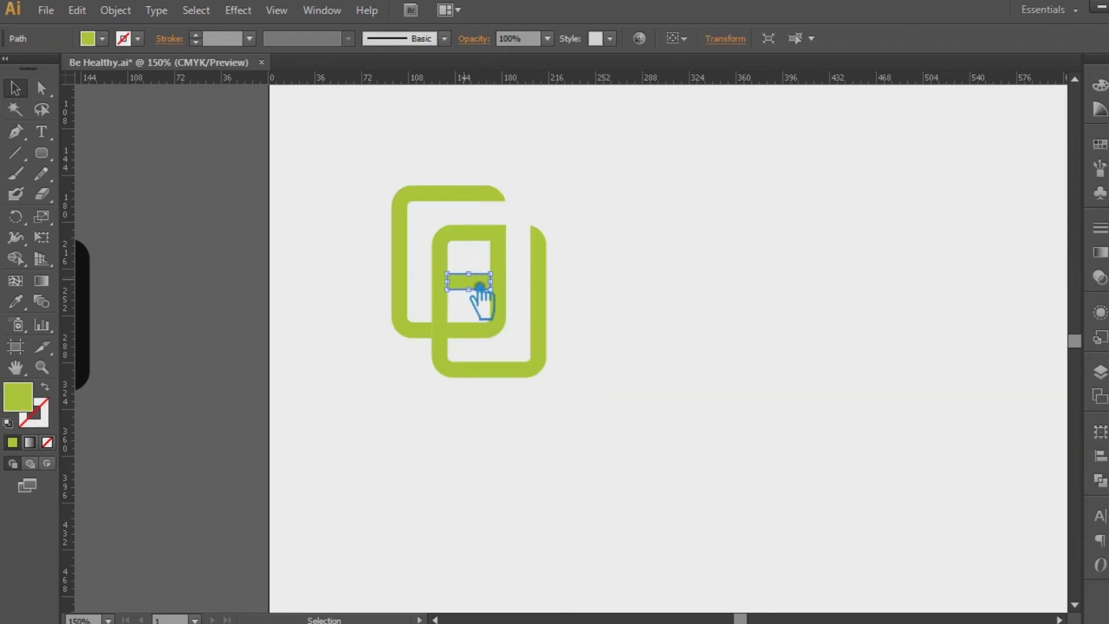
key("Delete")
left_click(487, 299)
key("Delete")
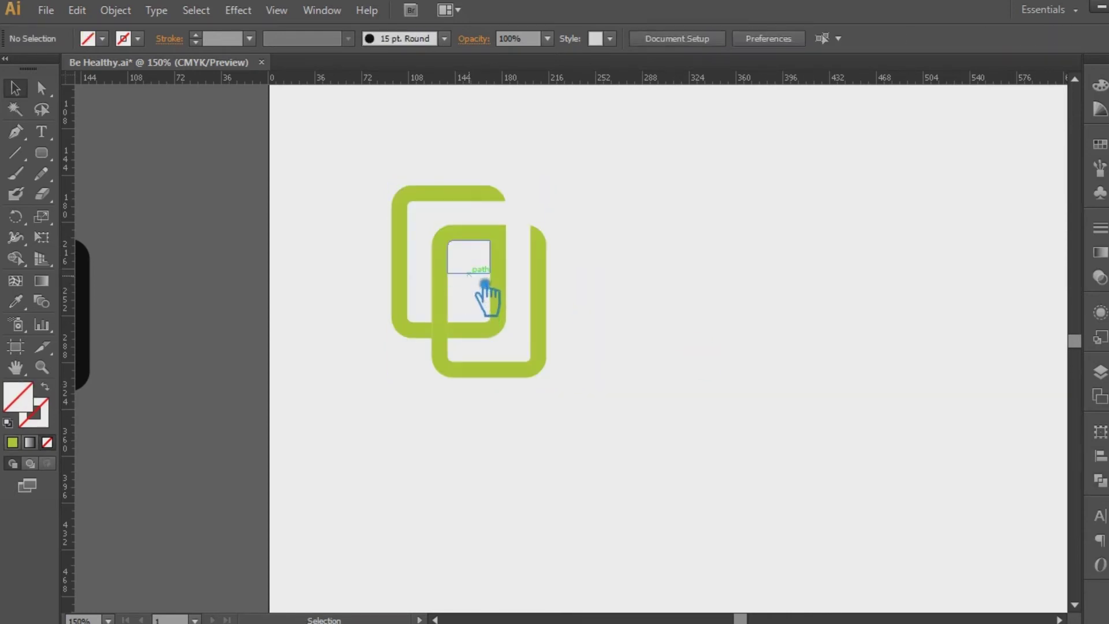
Unite the lower-right frame with the leftover crossbar end on its left side
left_click(476, 306)
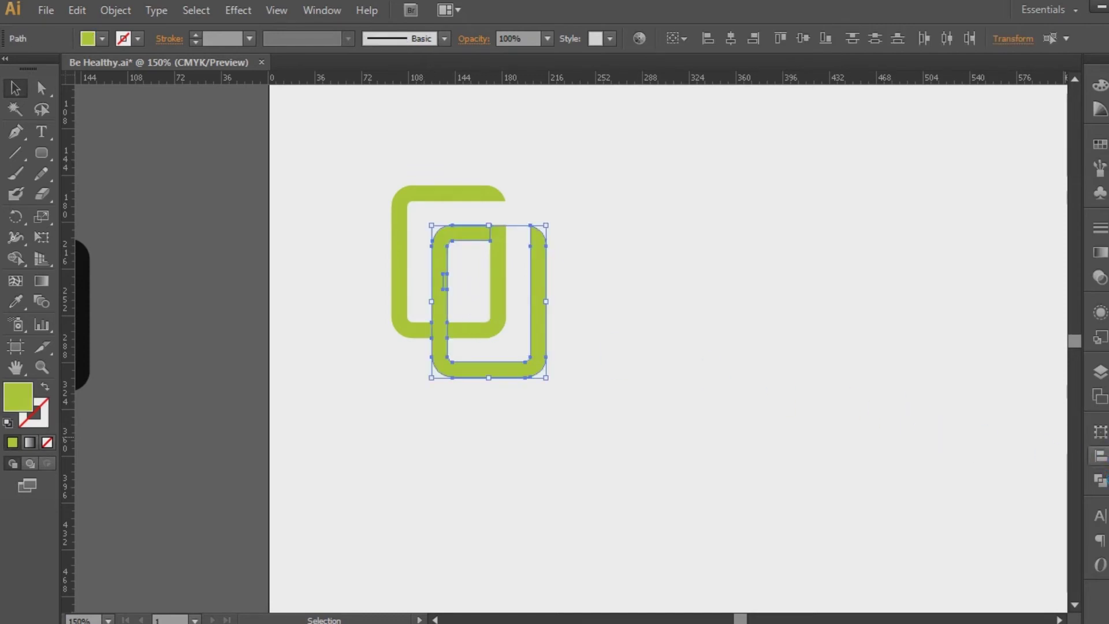
left_click(1101, 480)
left_click(900, 461)
left_click(1059, 421)
left_click(745, 346)
Unite the upper-left frame's right side with the leftover crossbar end on it
left_click_drag(472, 252, 533, 305)
left_click(1101, 480)
left_click(901, 460)
left_click(786, 385)
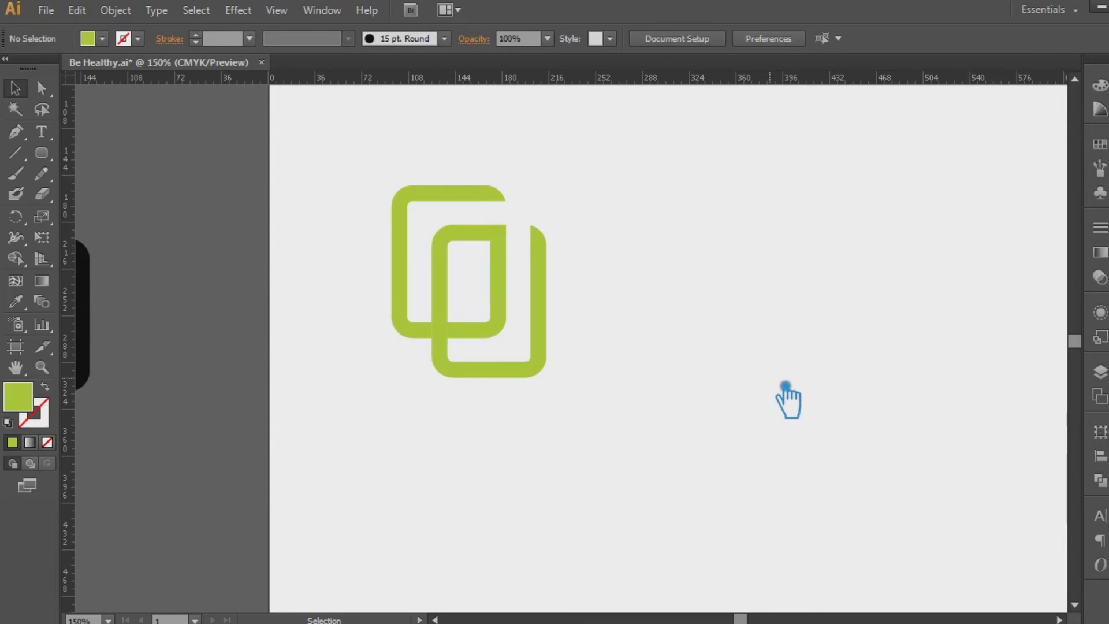
Paste the cut crossbar back in place in front of the frames
key("ctrl+f")
left_click(727, 381)
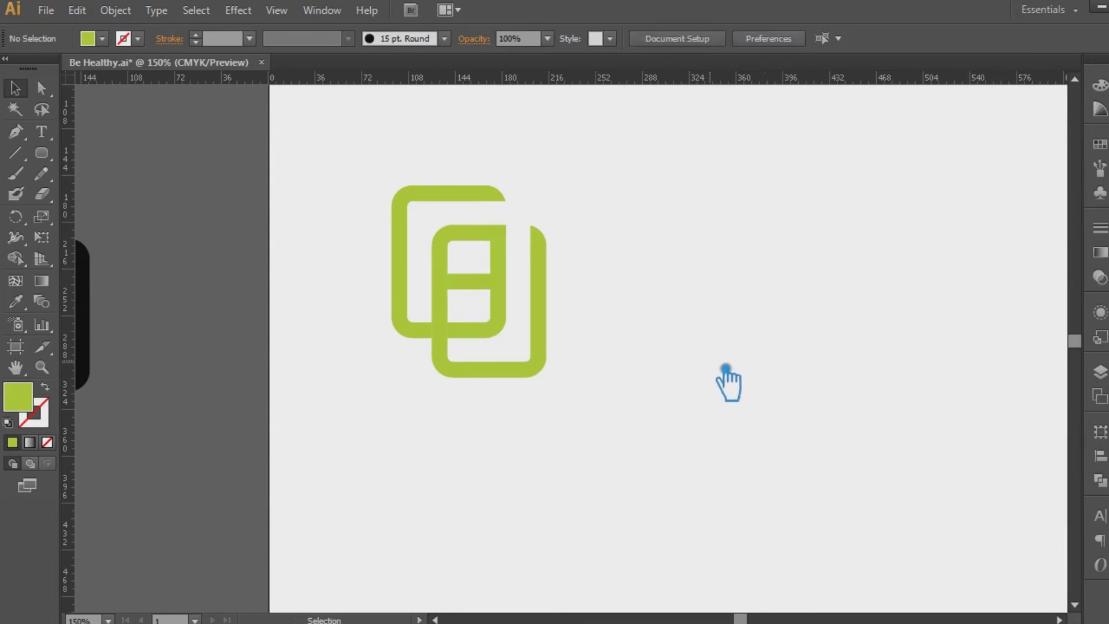
Group all pieces of the cleaned-up mark and place a duplicate on the pasteboard to the lower left
left_click_drag(612, 422, 471, 296)
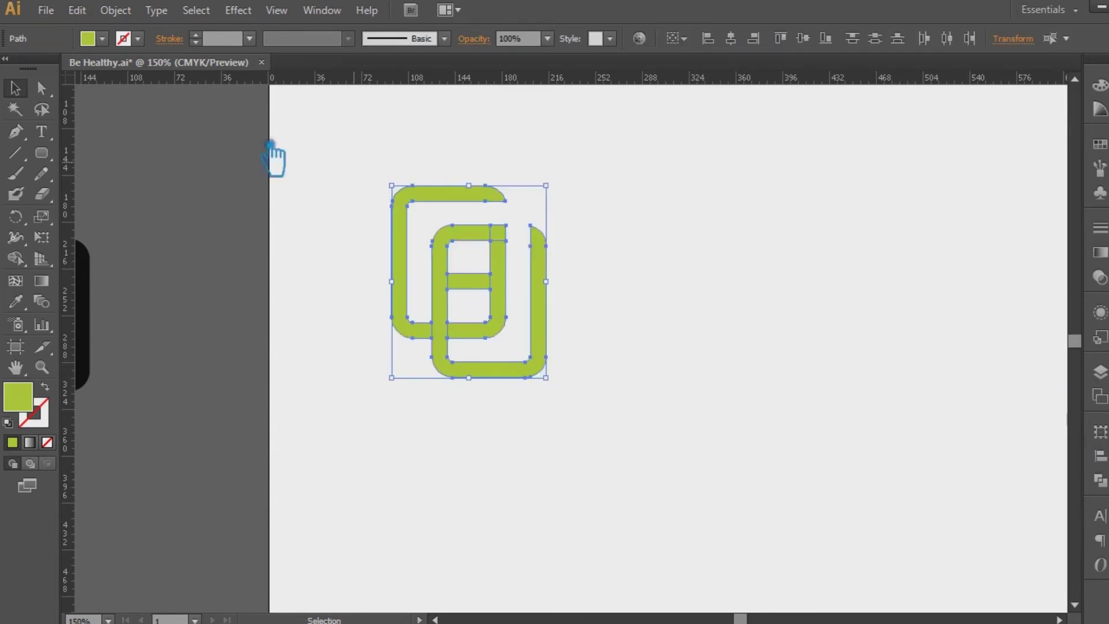
left_click(737, 322)
left_click_drag(546, 374, 384, 178)
left_click_drag(640, 357, 830, 322)
left_click_drag(635, 303, 201, 529)
left_click(745, 472)
left_click_drag(742, 475, 635, 490)
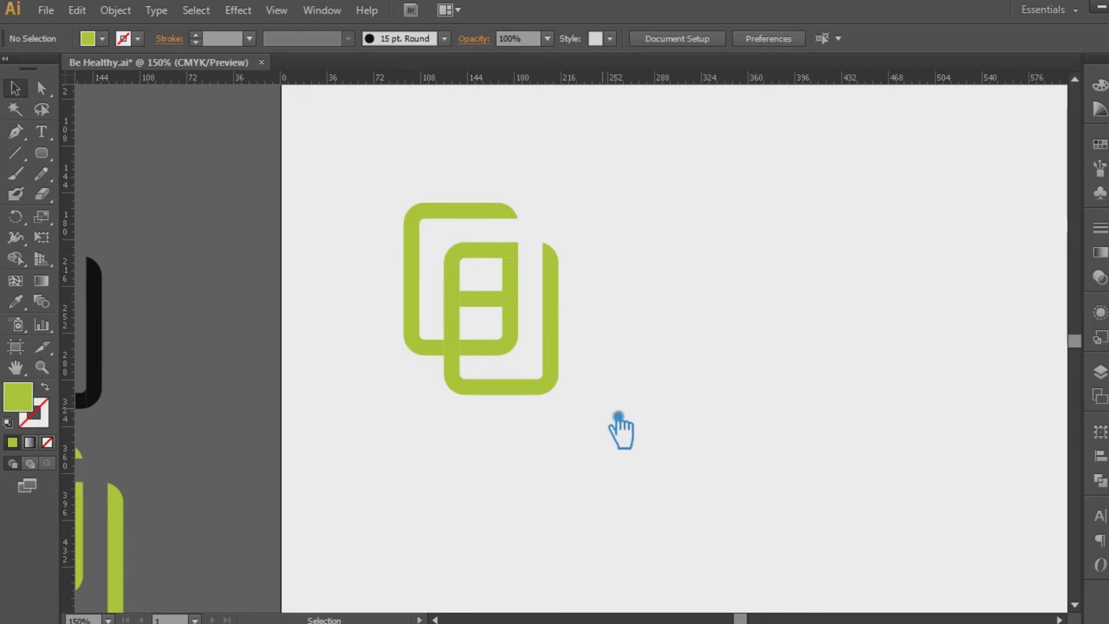
Move the grouped mark right and slightly up on the artboard
left_click(501, 312)
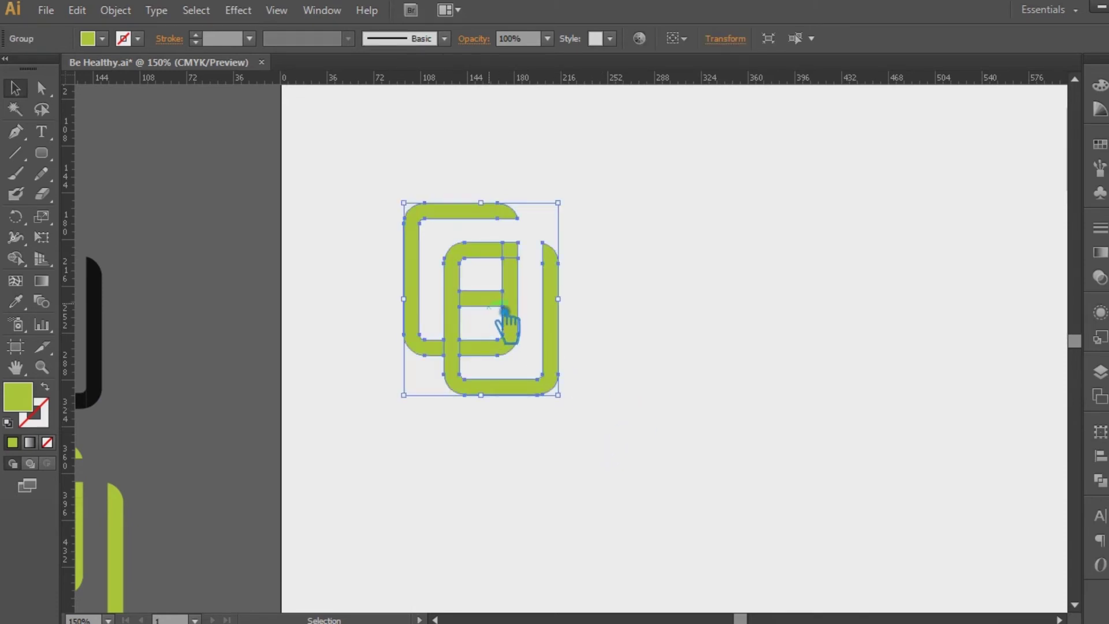
left_click(676, 334)
left_click_drag(676, 334, 453, 367)
left_click_drag(354, 306, 545, 274)
left_click(625, 289)
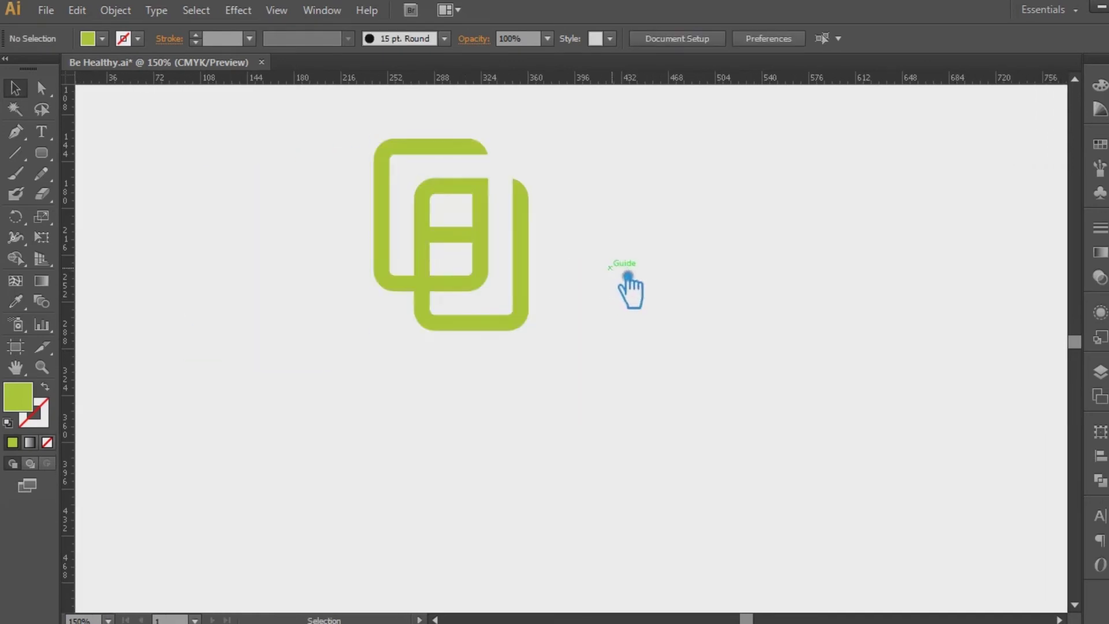
Add the text "BE HEALTHY" below the mark in black Racon Basic at 48 pt
left_click(41, 131)
left_click(370, 410)
left_click(596, 40)
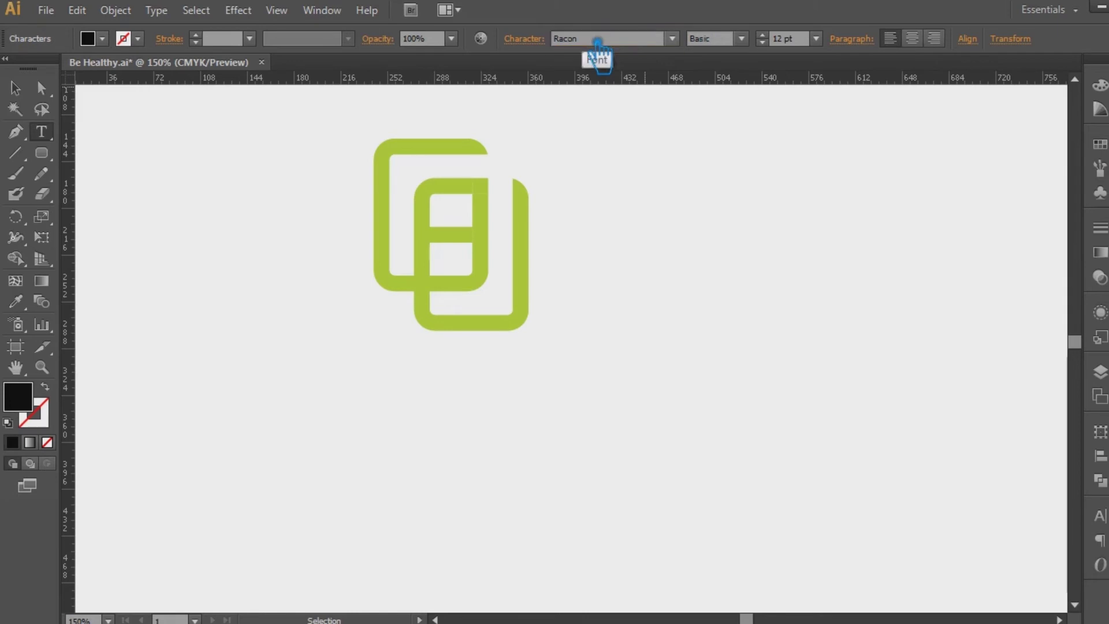
left_click(816, 39)
left_click(838, 309)
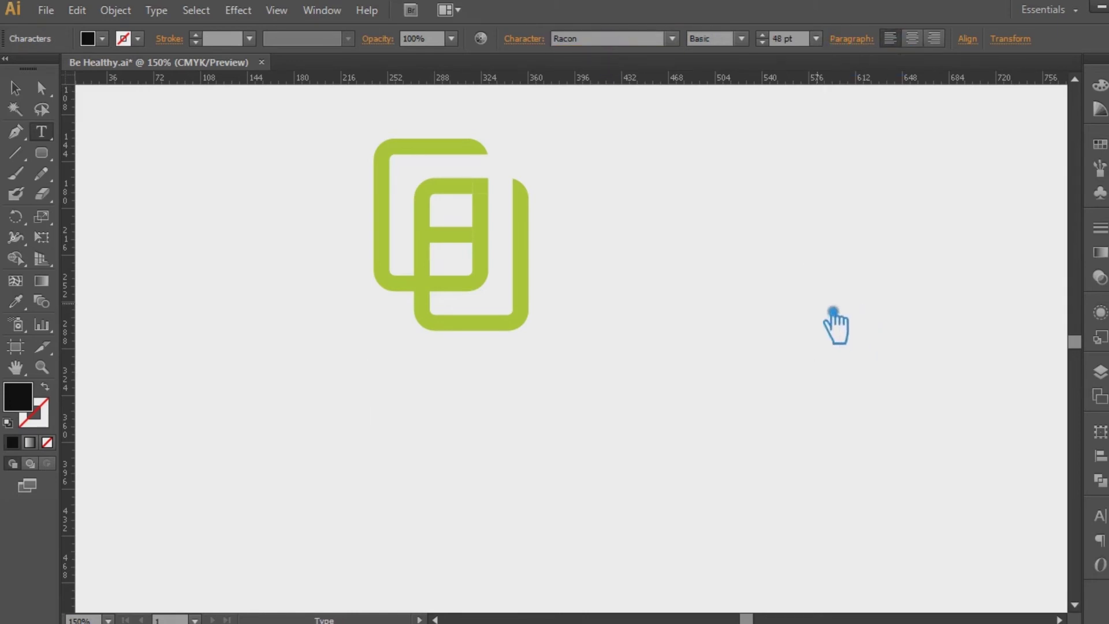
type("BE HEAL")
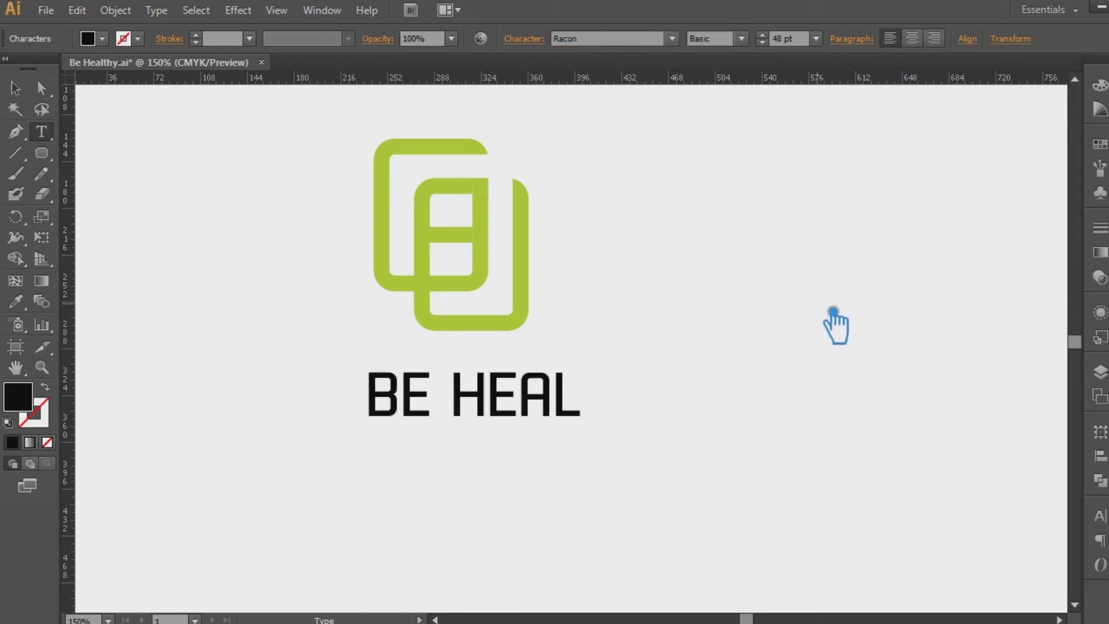
type("THY")
left_click(15, 88)
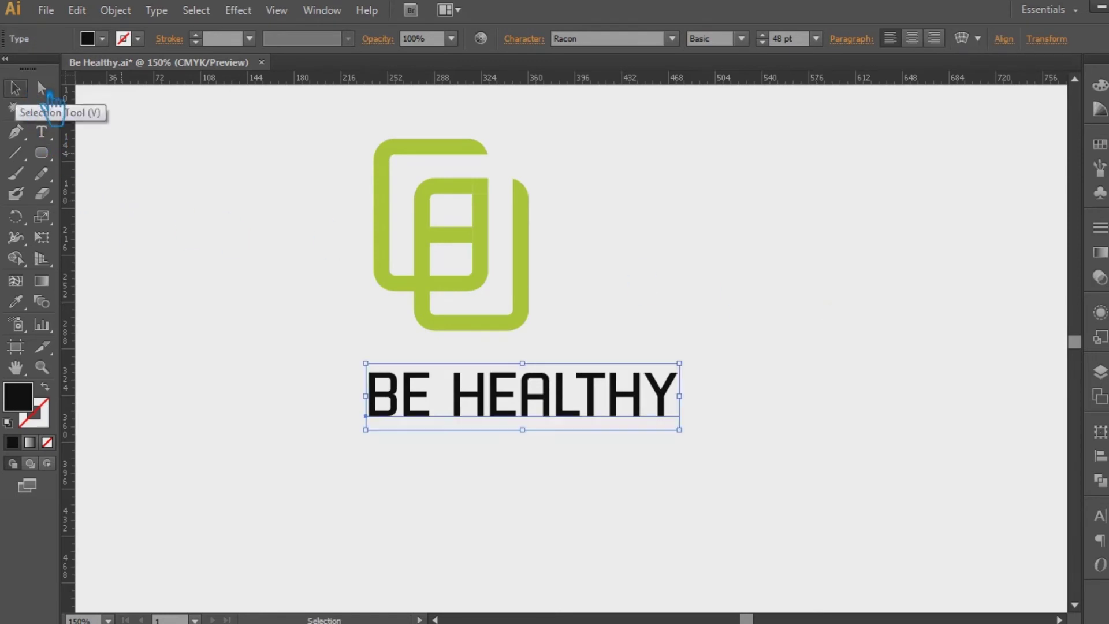
left_click(742, 39)
left_click(742, 39)
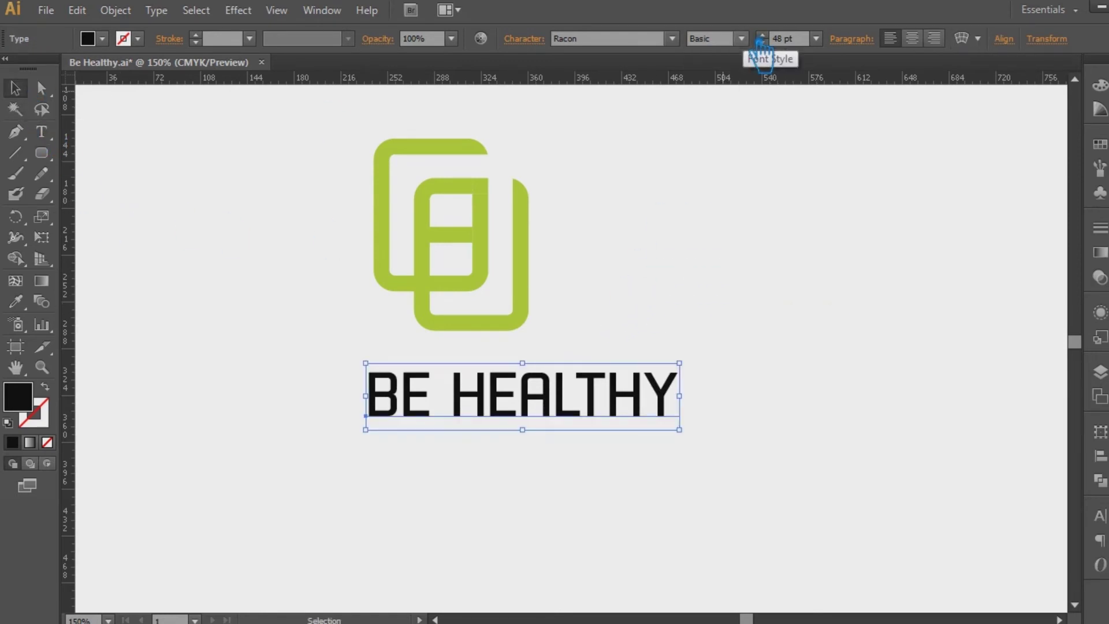
left_click(741, 41)
left_click(740, 96)
key("ctrl+z")
Move the BE HEALTHY text left and slightly up so it sits beneath the mark
left_click(668, 331)
mouse_move(621, 395)
left_mouse_down()
mouse_move(534, 394)
mouse_move(548, 387)
left_mouse_up()
left_click(590, 330)
left_click_drag(572, 337, 301, 129)
left_click(613, 215)
Ungroup the mark and unite its lower-right frame with the small overlapping piece at the top bar
right_click(464, 183)
left_click(531, 282)
left_click(706, 267)
left_click(523, 192)
left_click(492, 190, "shift")
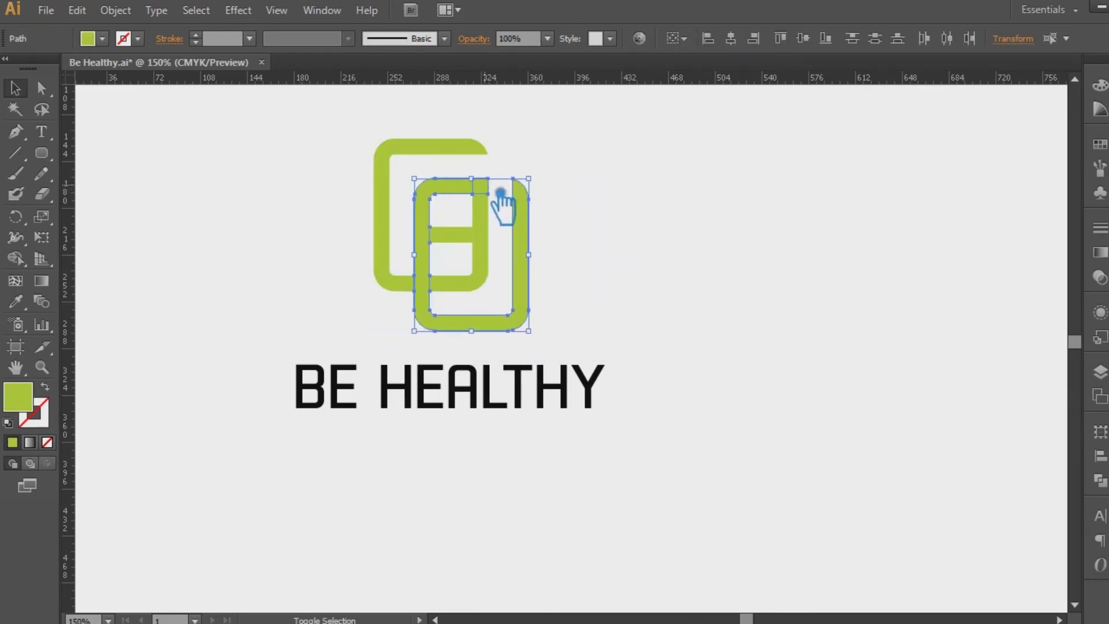
left_click(1100, 479)
left_click(898, 459)
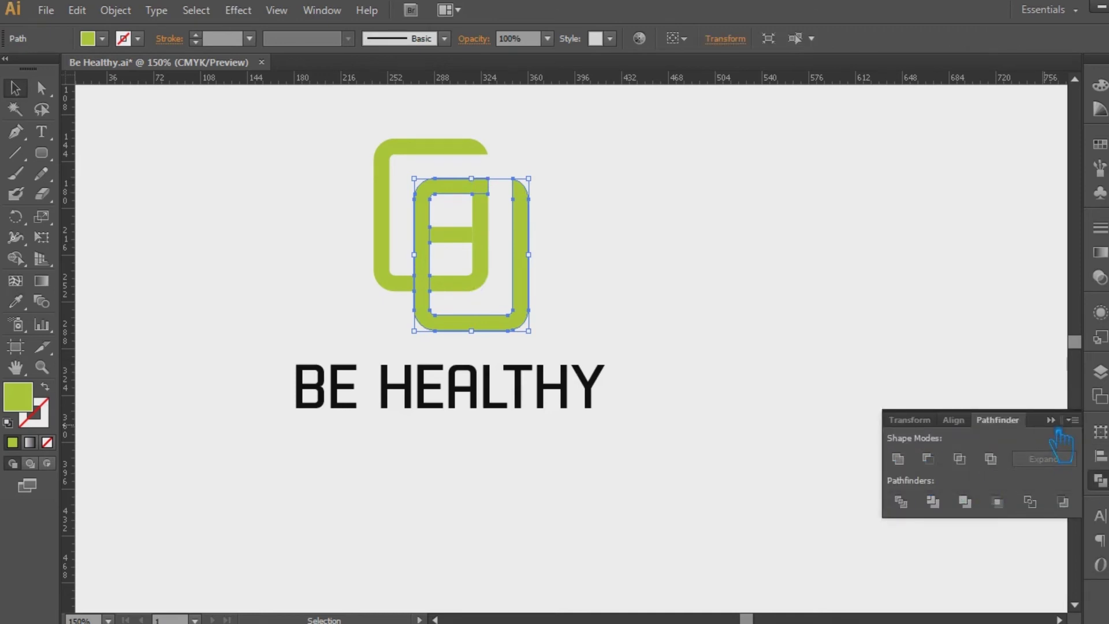
left_click(818, 382)
Delete the redundant anchor points on the lower-right frame's inner edge and on the adjoining inner J-shaped piece
left_click(442, 276)
key("p")
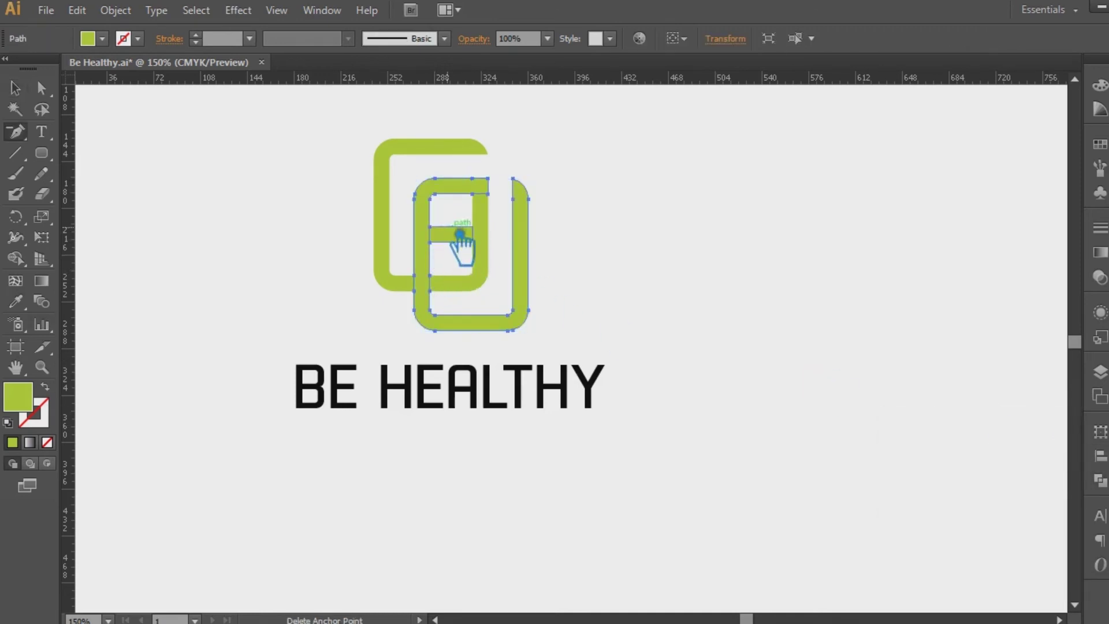
left_click(448, 236)
left_click(465, 279)
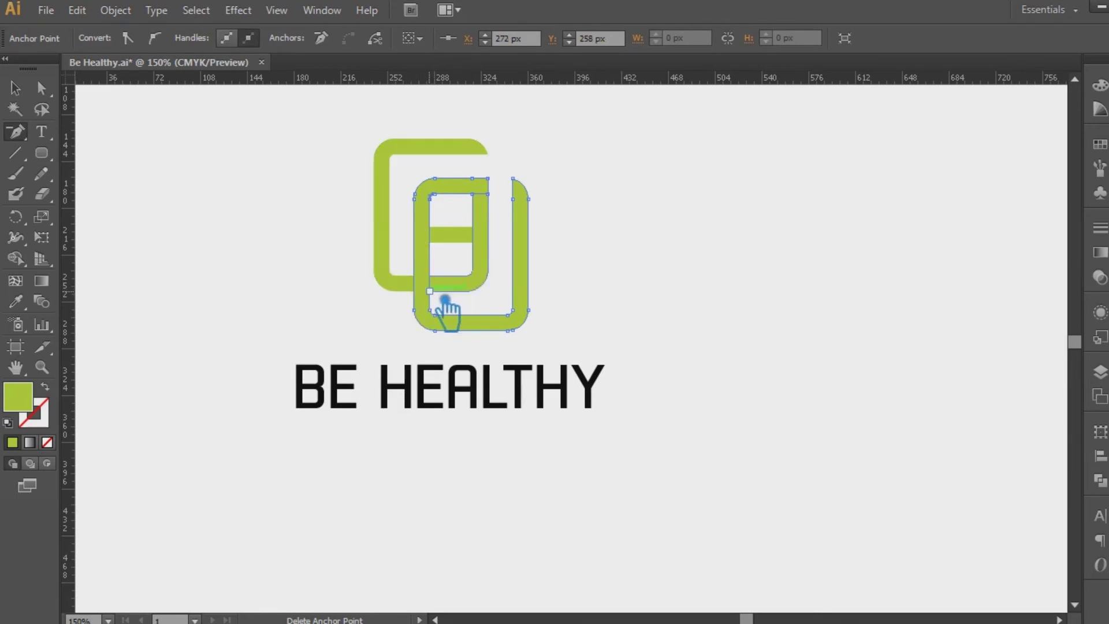
key("v")
left_click(581, 237)
left_click(496, 292)
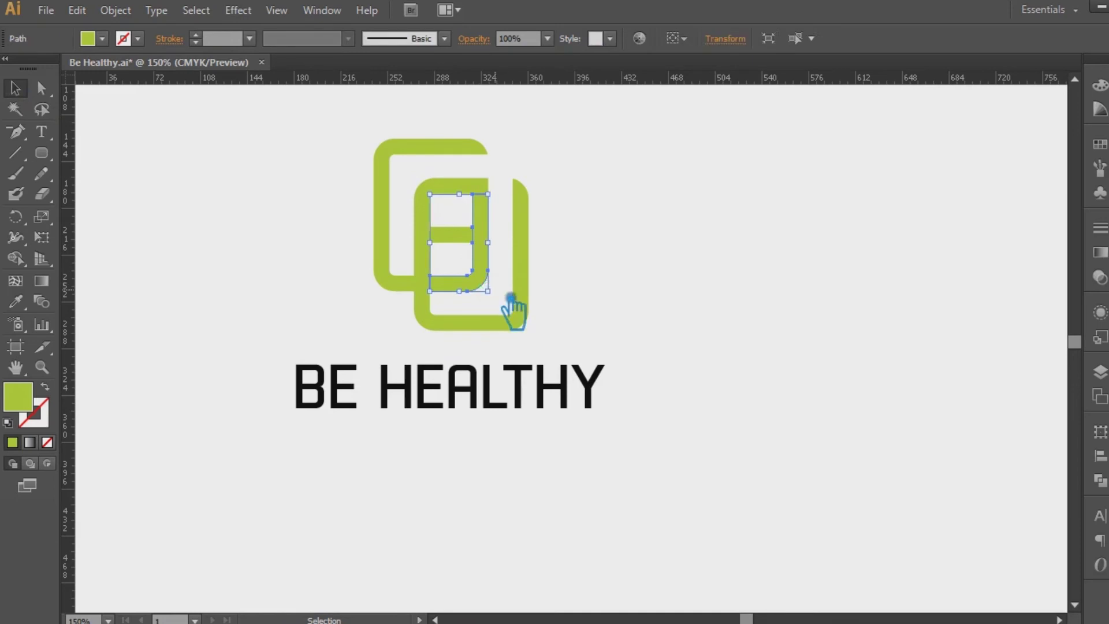
key("minus")
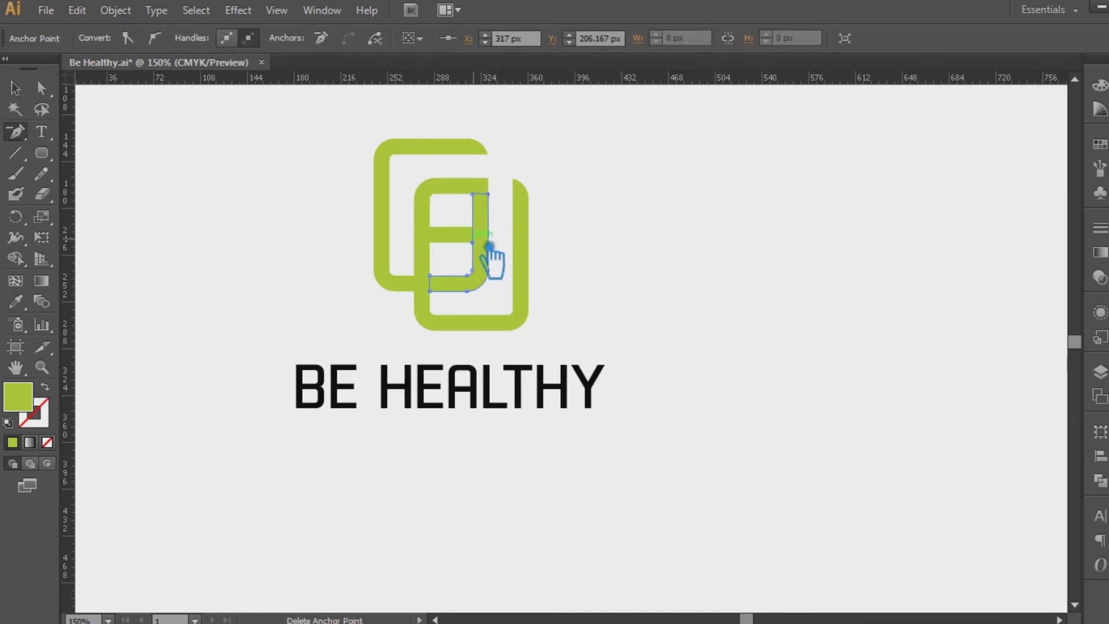
key("v")
Group all pieces of the mark again
left_click_drag(595, 298, 361, 154)
key("ctrl+g")
left_click(660, 198)
Delete the spare duplicate of the mark from the pasteboard
left_click_drag(616, 270, 1008, 258)
left_click_drag(825, 240, 419, 355)
left_click(295, 509)
key("Delete")
left_click_drag(427, 393, 187, 547)
left_click(370, 450)
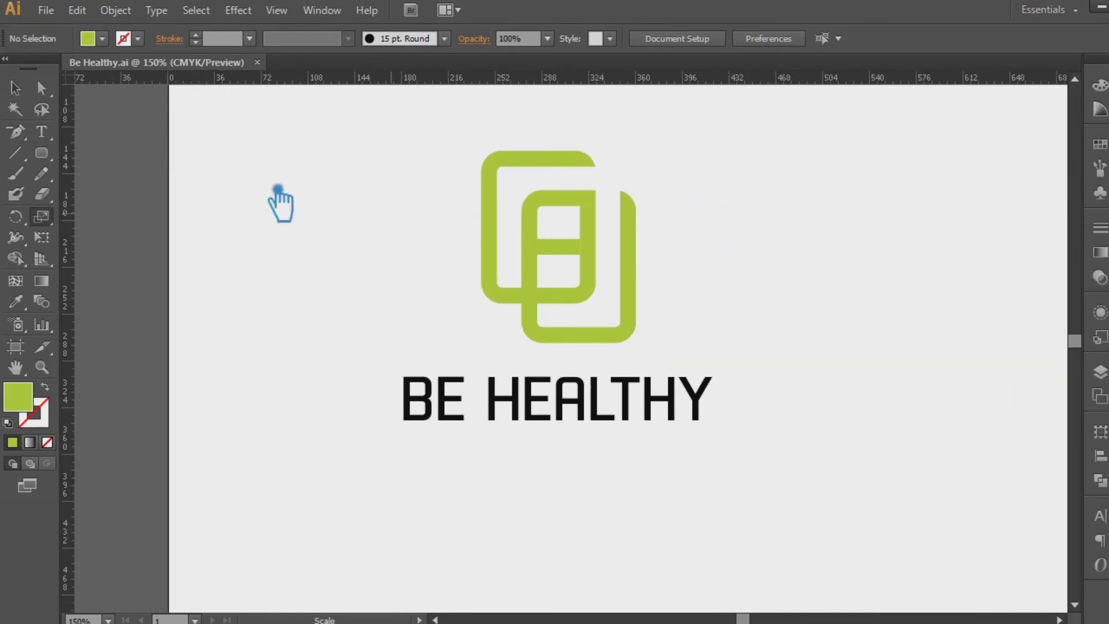
Scale the mark down to about two thirds of its size and move it down closer to the wordmark
left_click(593, 338)
left_click_drag(637, 152, 609, 185)
left_click(595, 276)
mouse_move(599, 279)
left_mouse_down()
mouse_move(560, 314)
mouse_move(575, 316)
mouse_move(587, 339)
left_mouse_up()
left_click(768, 280)
left_click(773, 375)
left_click_drag(751, 327, 703, 259)
Add the text "TAGLINE GOES HERE" below the wordmark in Racon Basic at 12 pt
key("t")
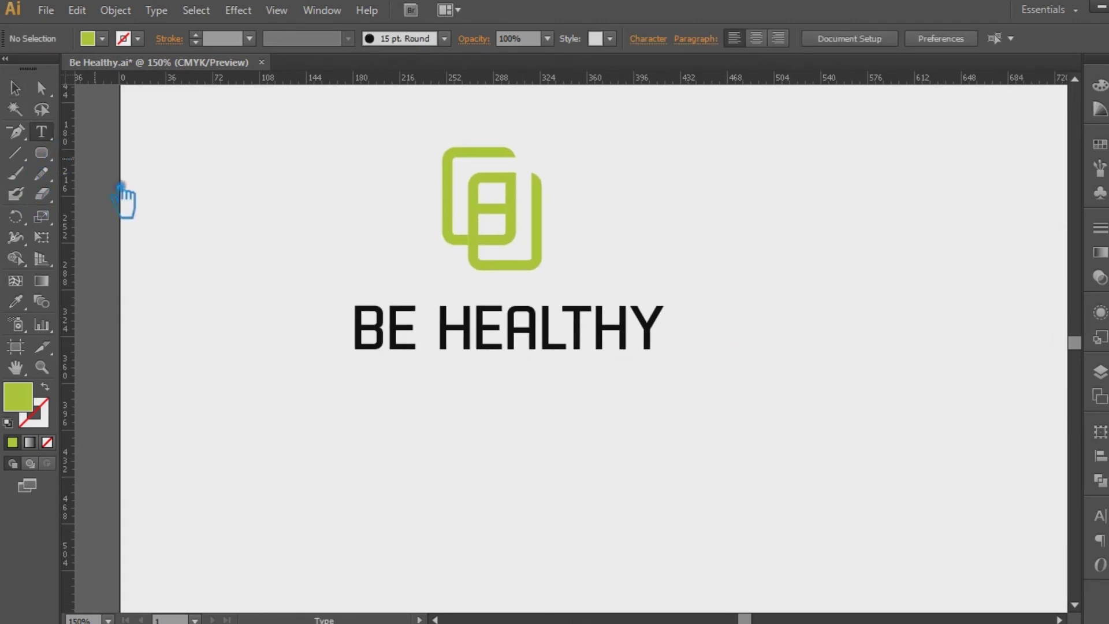
left_click(408, 412)
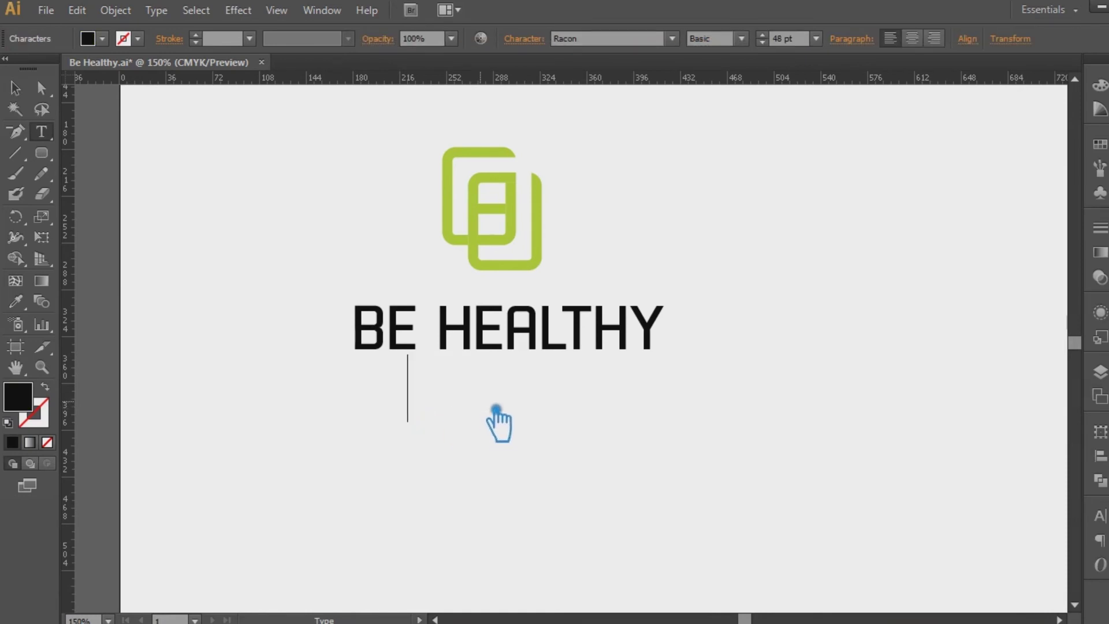
left_click(816, 39)
left_click(854, 204)
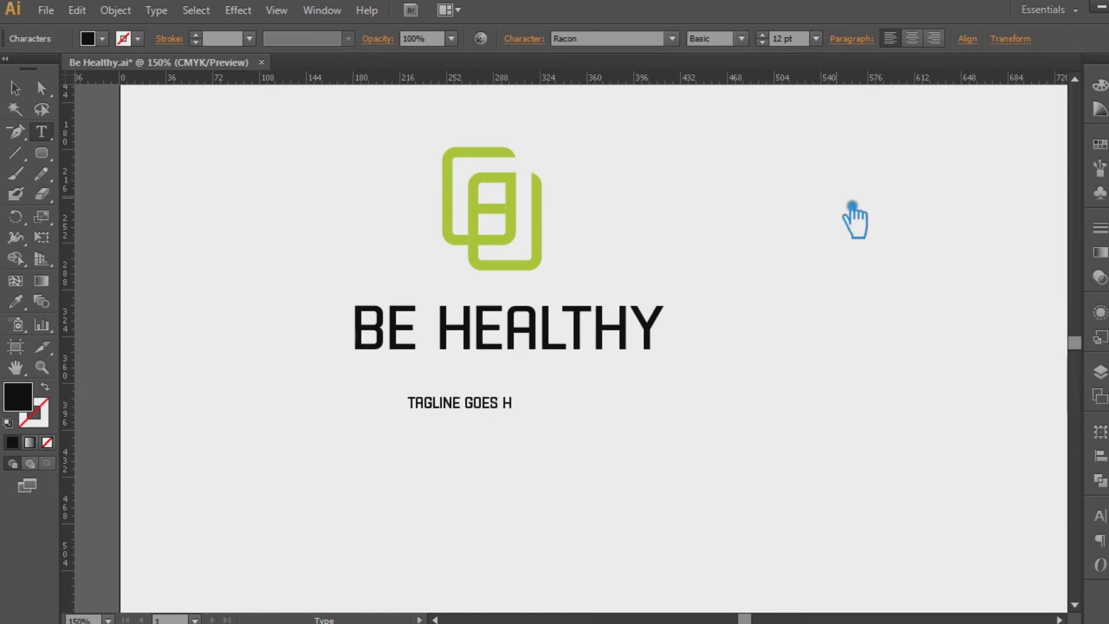
left_click(15, 87)
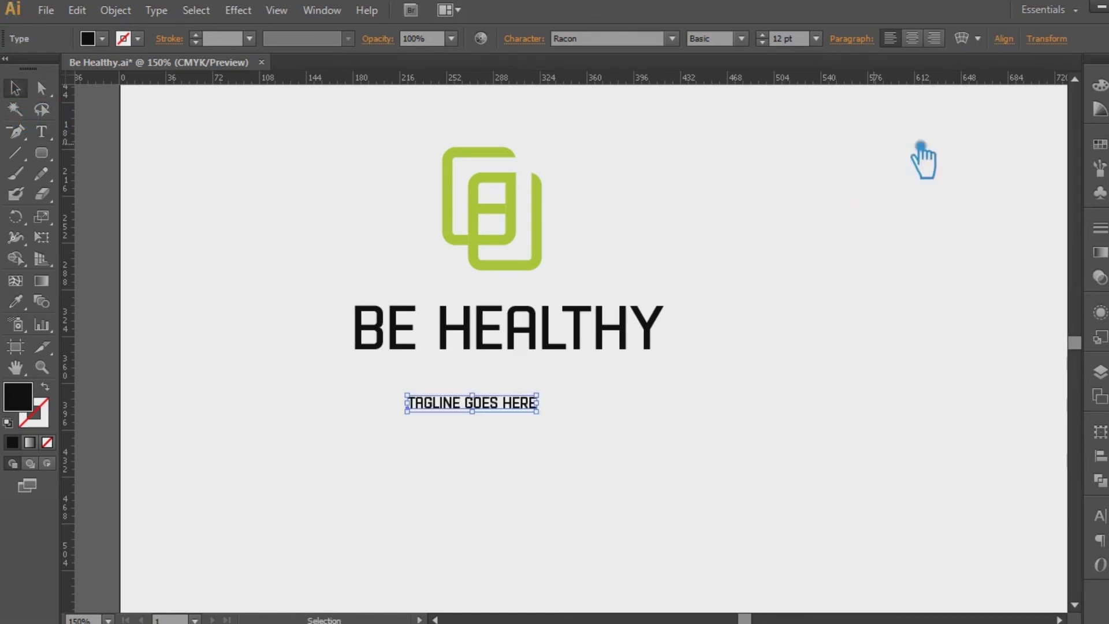
Set the tagline's tracking to 400
left_click(537, 41)
left_click(532, 140)
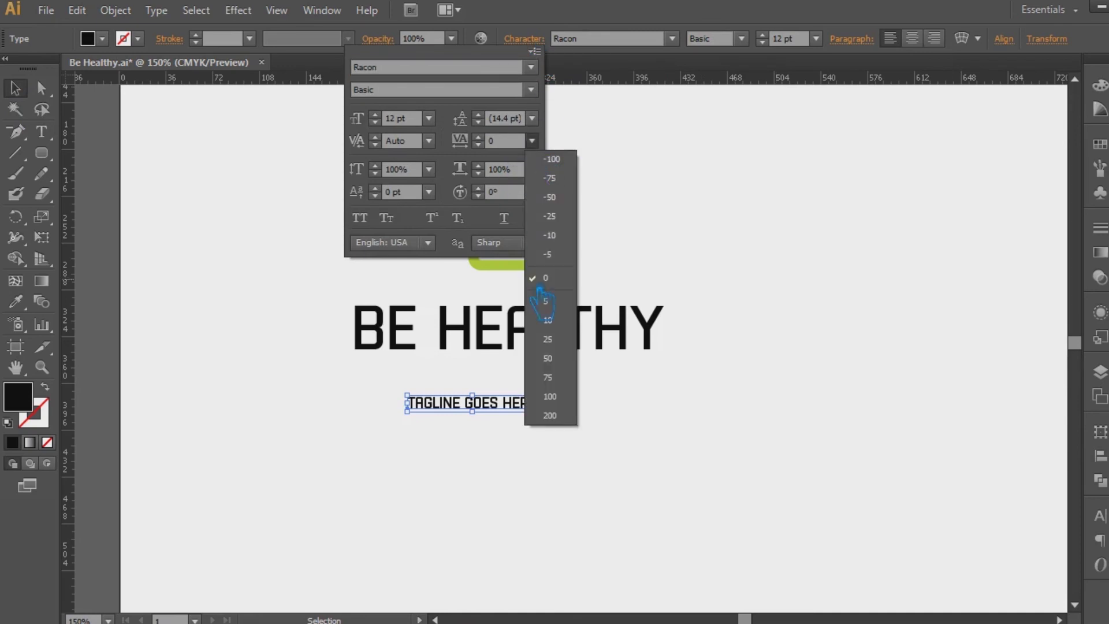
left_click(570, 423)
left_click(508, 141)
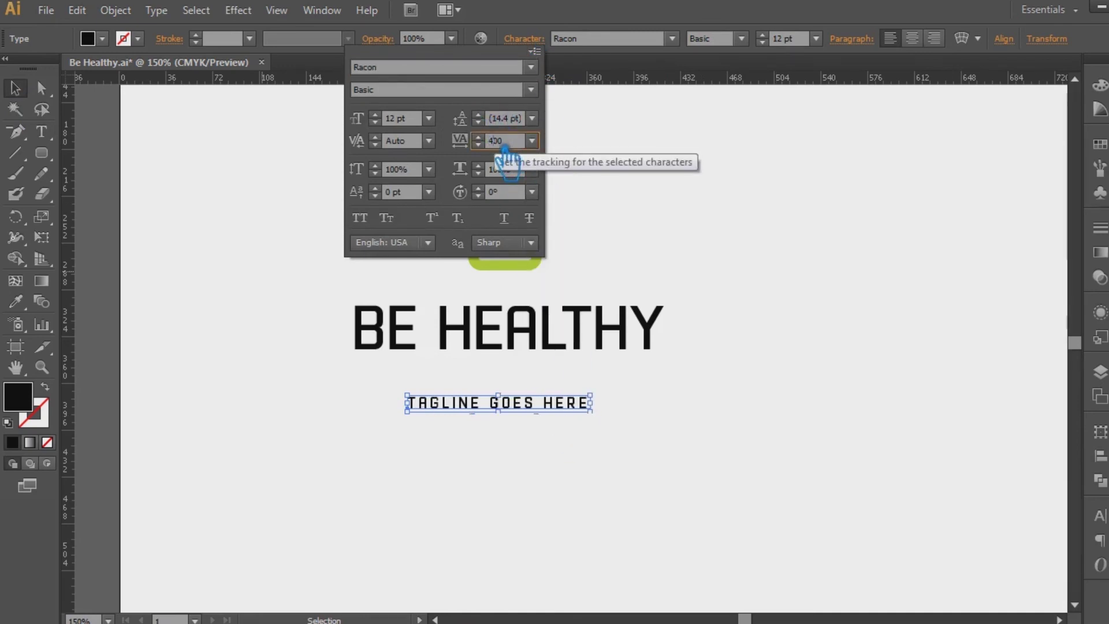
key("Return")
Reset the tracking of the tagline's last letter to 0
left_click(41, 131)
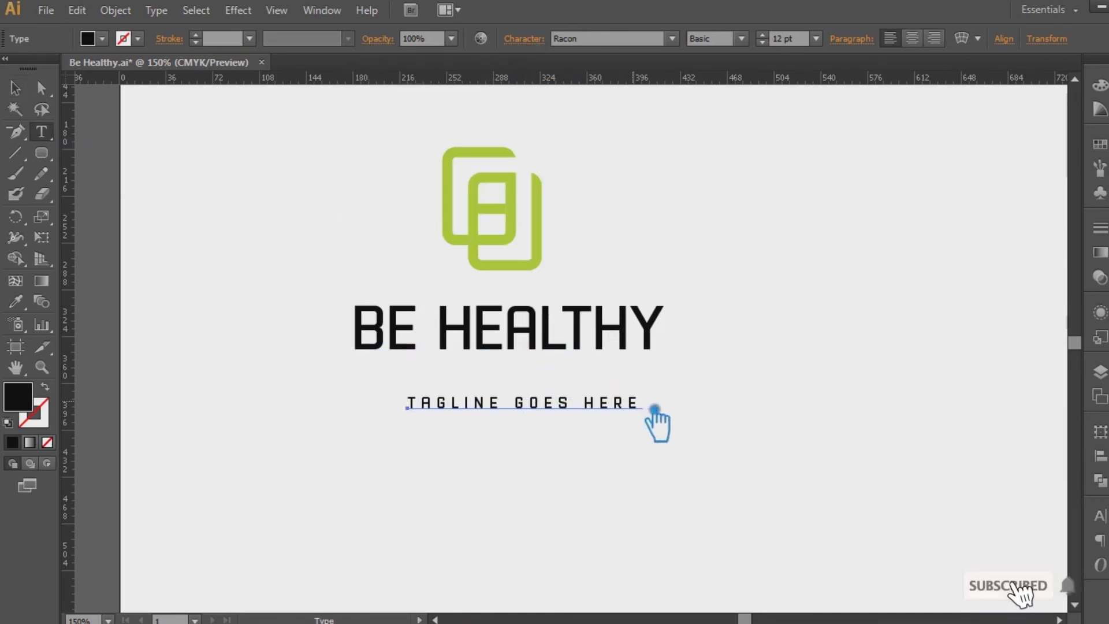
left_click_drag(649, 410, 631, 405)
left_click(529, 39)
left_click(531, 140)
left_click(546, 278)
key("Escape")
key("Escape")
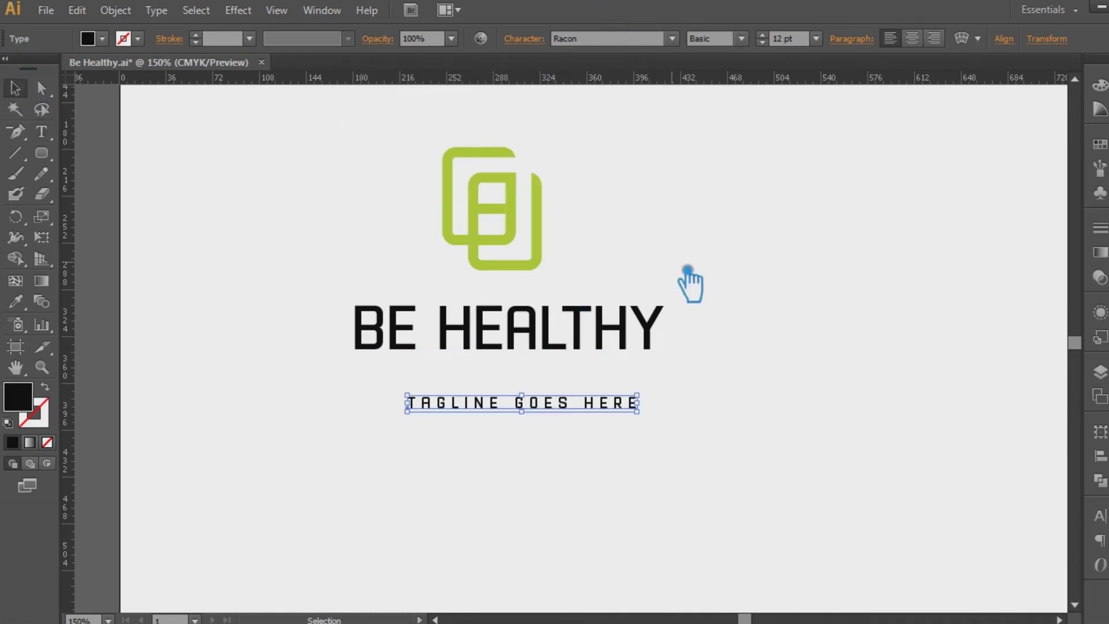
Move the tagline up directly beneath the wordmark and align the mark, wordmark and tagline on their horizontal centers
left_click(686, 285)
left_click_drag(564, 402, 555, 382)
left_click_drag(723, 443, 554, 260)
left_click(572, 38)
left_click(766, 319)
left_click_drag(673, 388, 337, 155)
left_click(807, 312)
Set the tracking of the wordmark's final letter Y to -10
left_click(41, 132)
left_click_drag(624, 327, 705, 330)
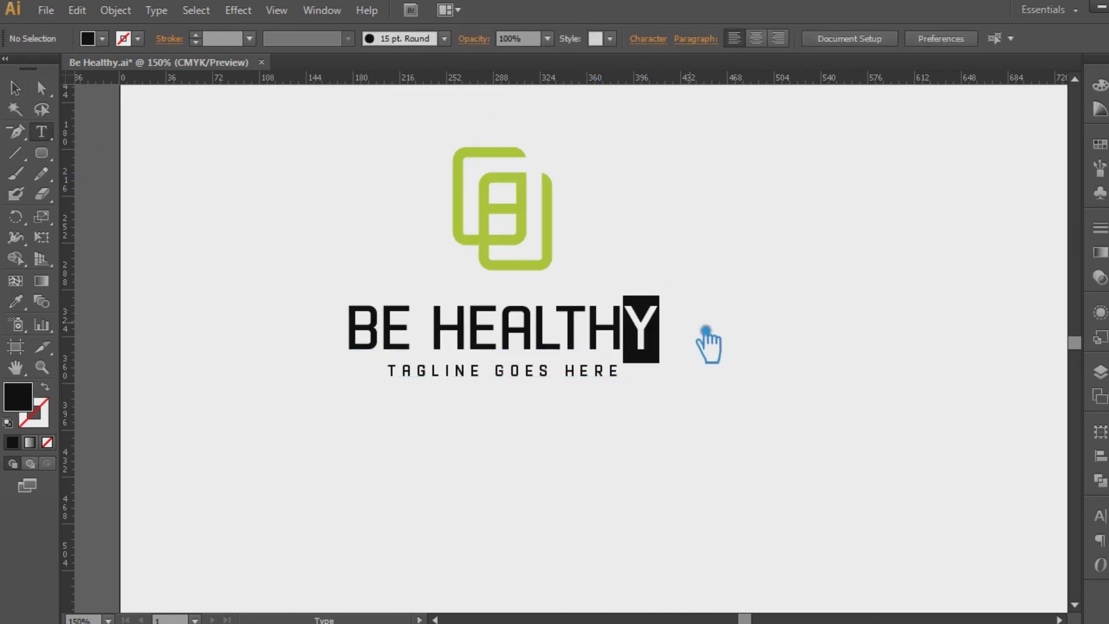
left_click(533, 40)
left_click(532, 140)
left_click(577, 232)
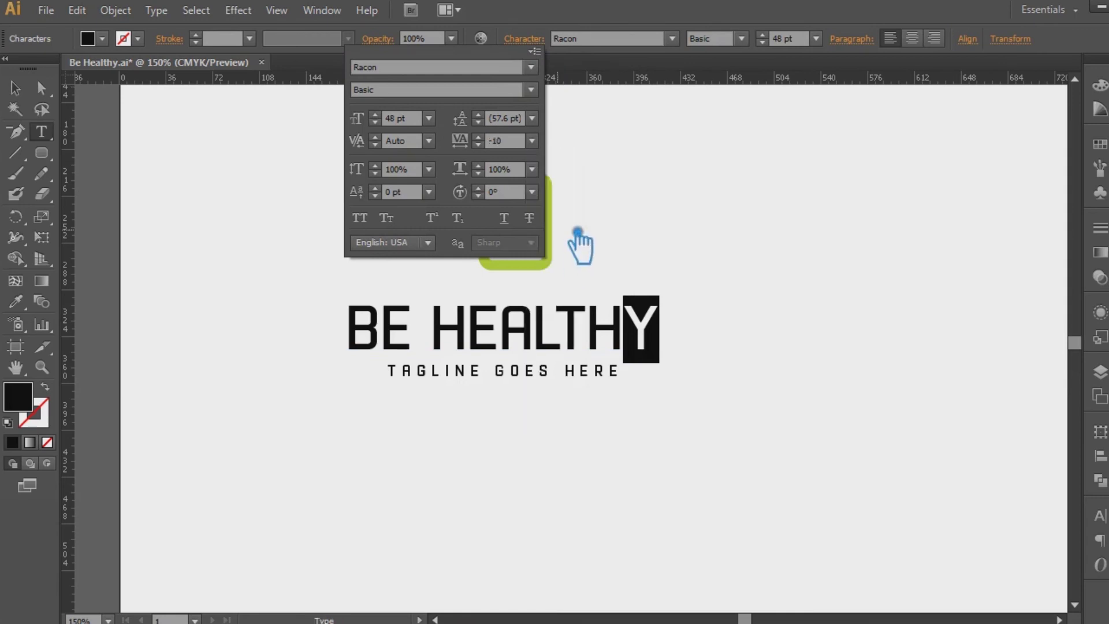
left_click(15, 88)
left_click(756, 297)
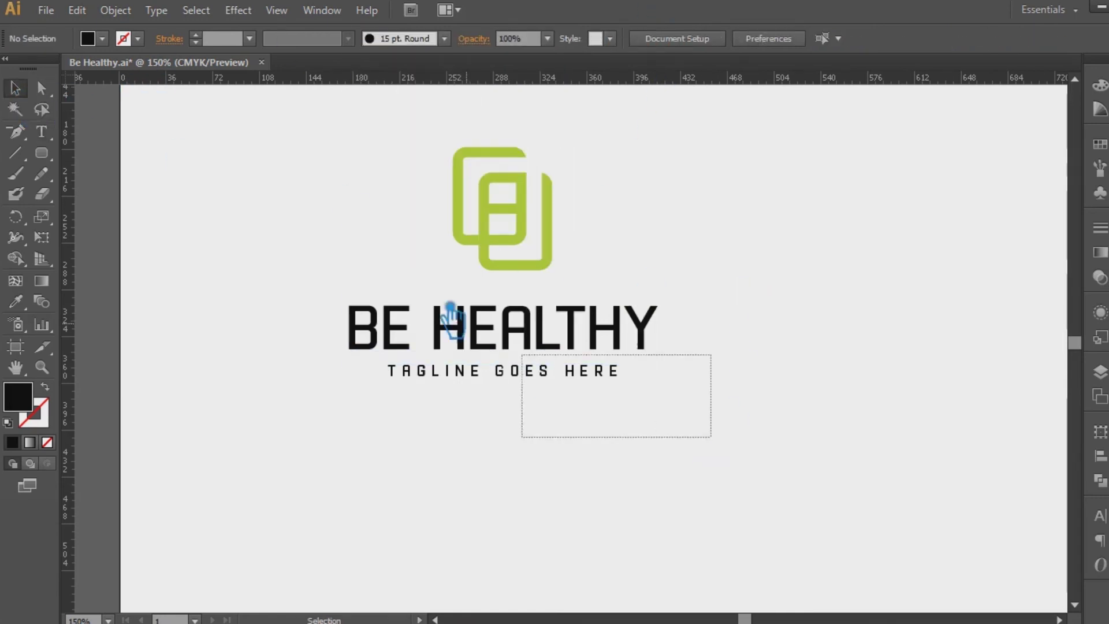
left_click_drag(451, 308, 456, 254)
left_click(899, 364)
left_click_drag(822, 367, 771, 371)
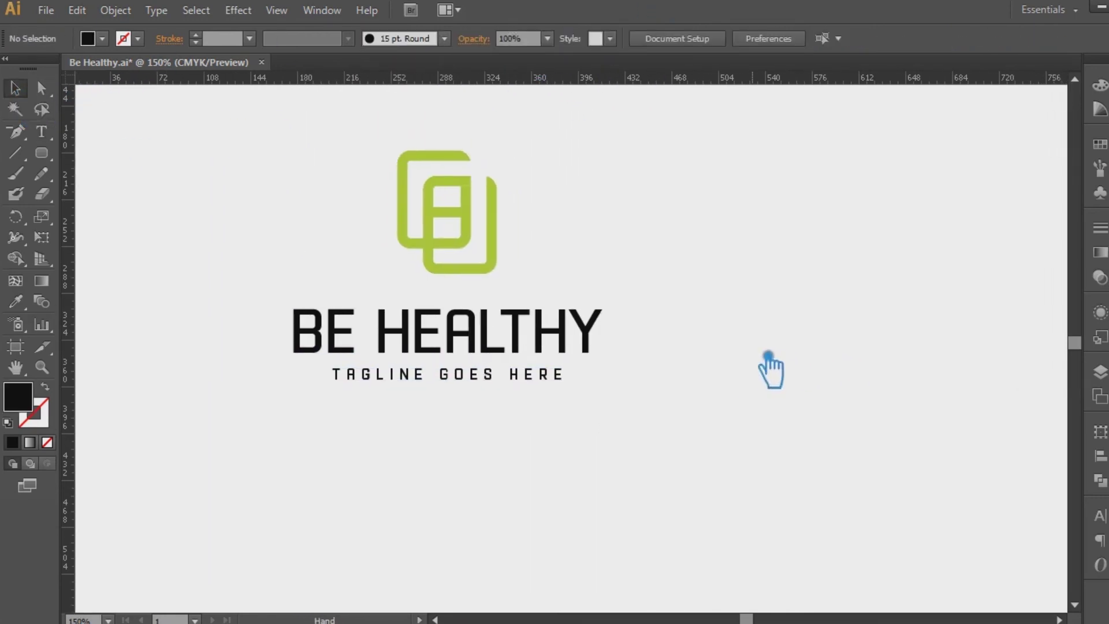
Sample the mark's green onto the BE HEALTHY wordmark with the Eyedropper and darken it to an olive green
left_click(520, 374)
left_click(470, 341)
left_click(15, 301)
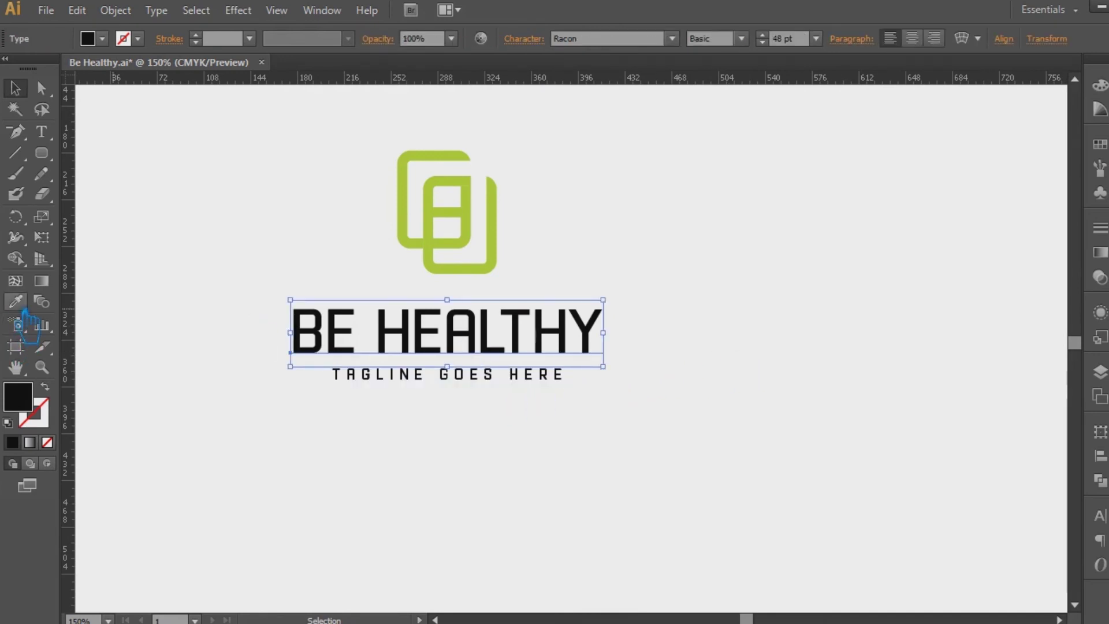
left_click(443, 234)
key("v")
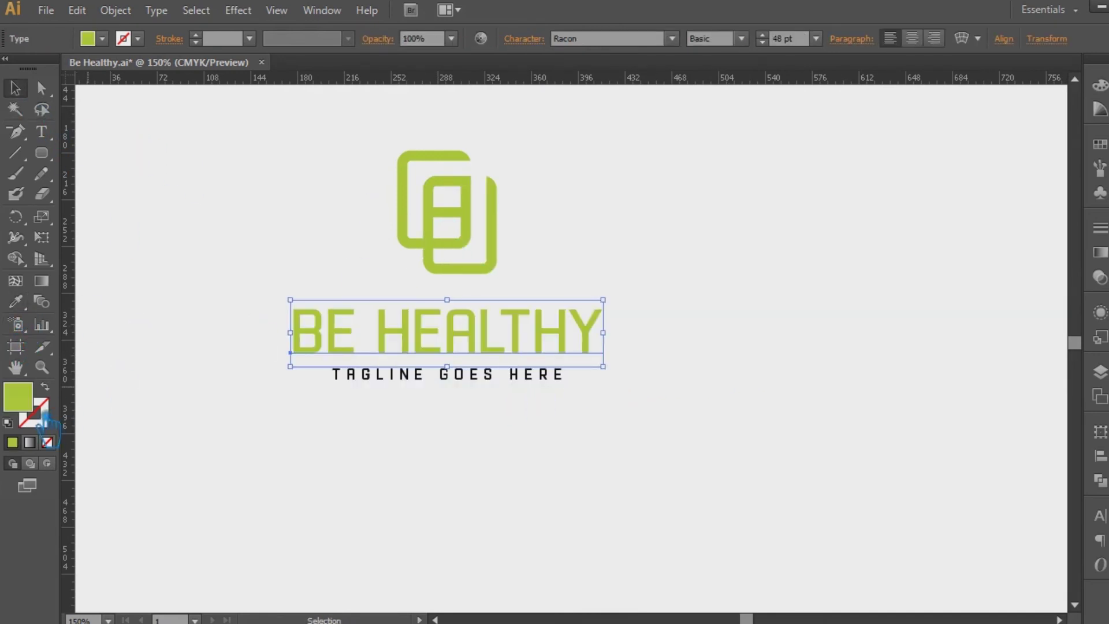
double_click(26, 399)
left_click(683, 178)
left_click(918, 112)
left_click(807, 297)
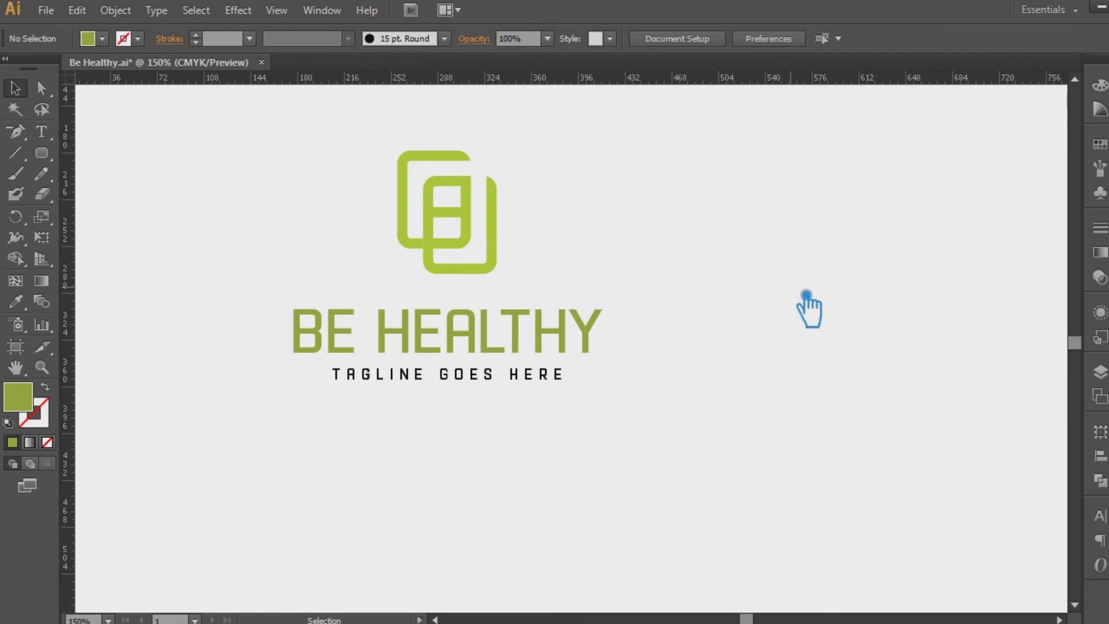
Fill the tagline with the gray 636363
left_click(442, 375)
double_click(26, 399)
left_click_drag(512, 268, 511, 241)
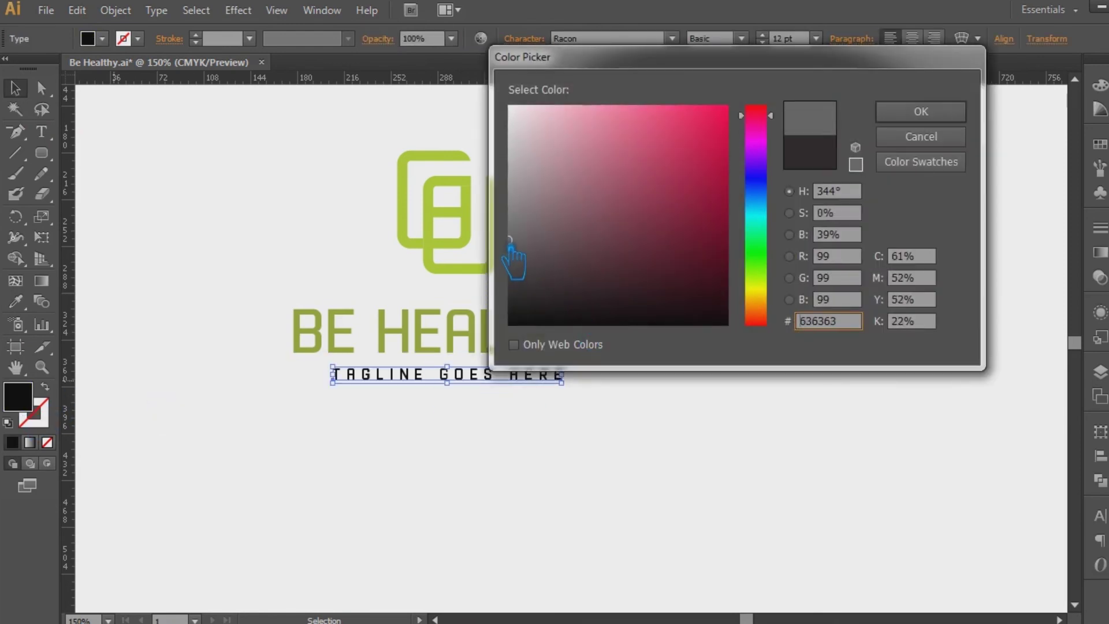
left_click(921, 111)
left_click(731, 323)
Set the tracking of all wordmark letters except the final Y to -50
left_click(513, 384)
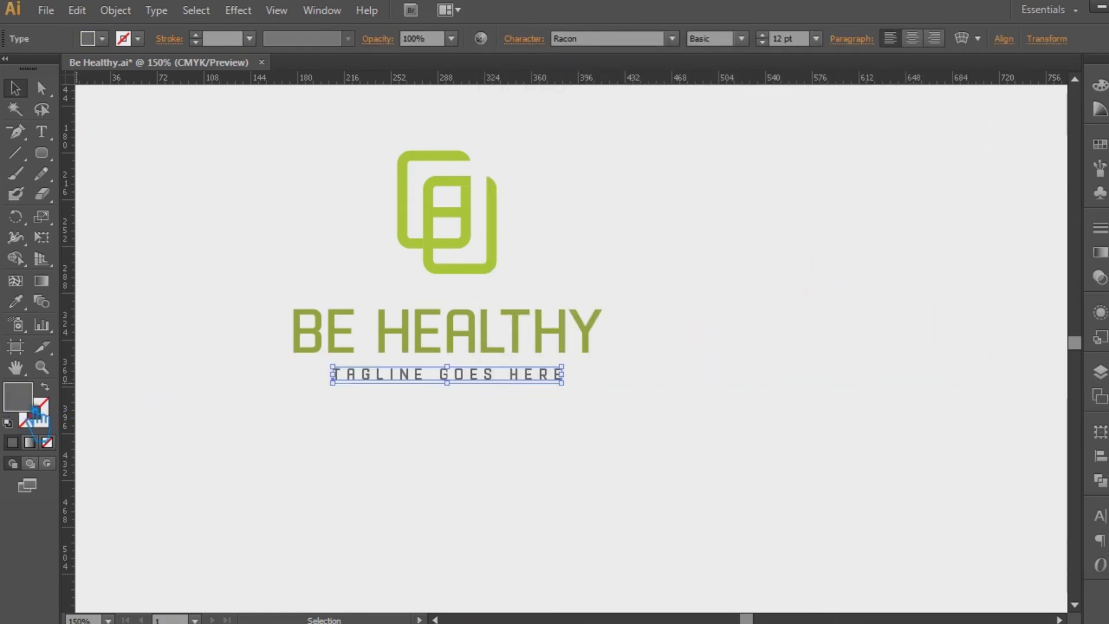
left_click(514, 345)
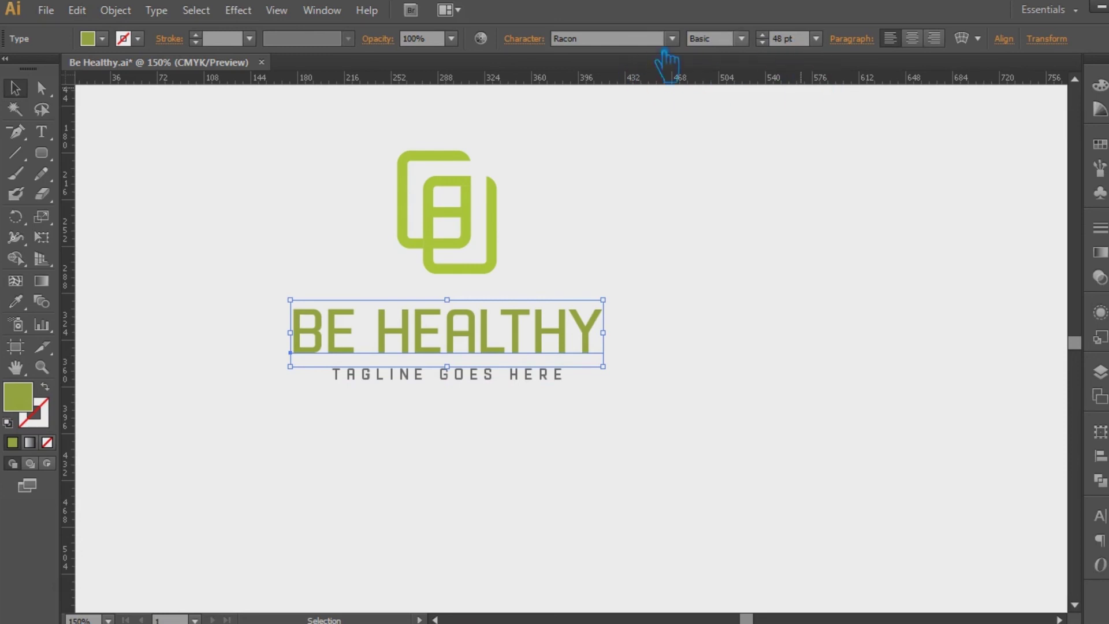
left_click(540, 45)
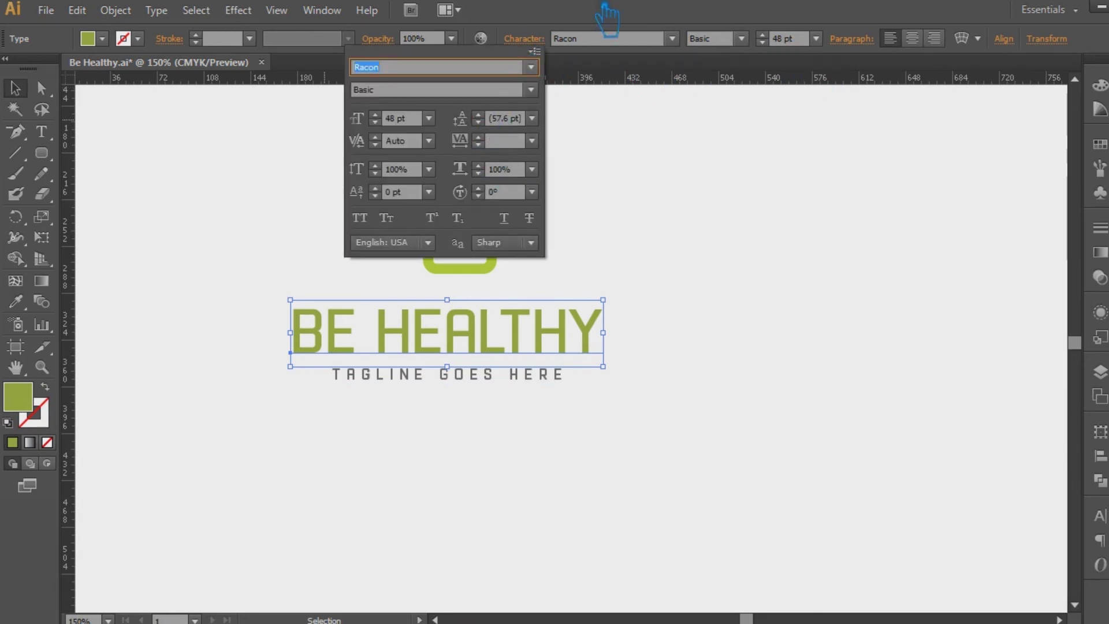
left_click(41, 132)
left_click_drag(587, 330, 397, 268)
left_click(535, 41)
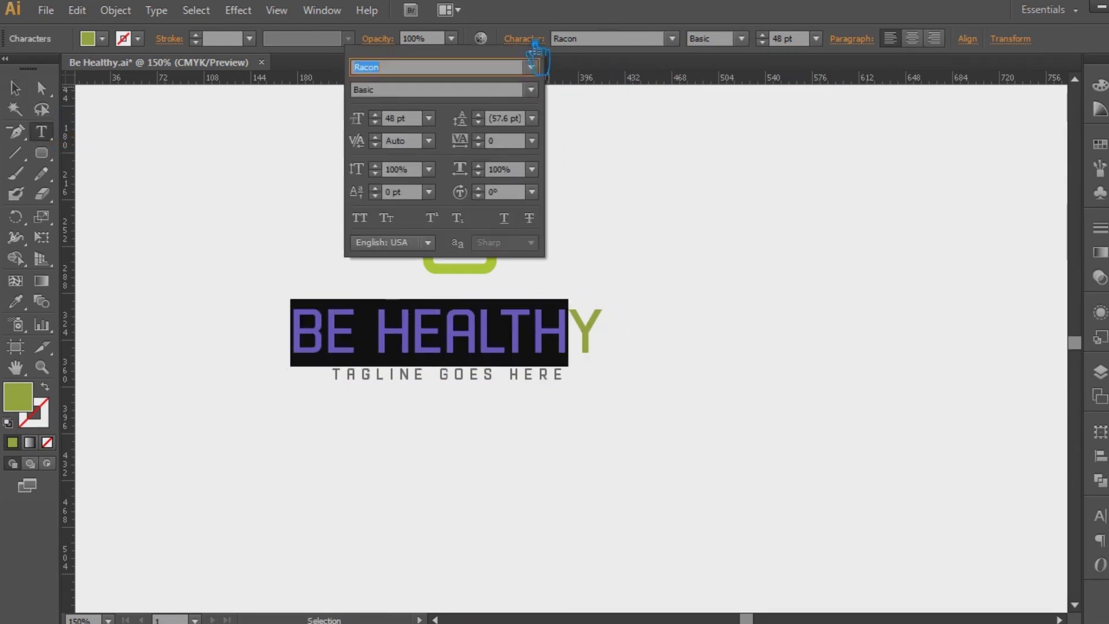
left_click(494, 141)
scroll(494, 149, "down", 10)
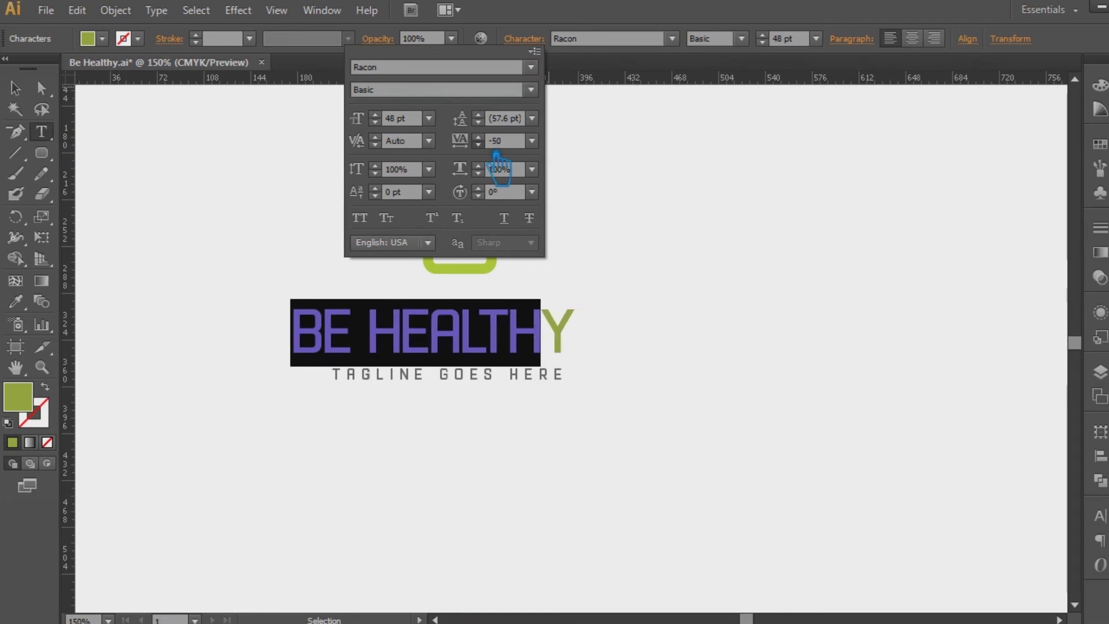
left_click(661, 5)
left_click(16, 88)
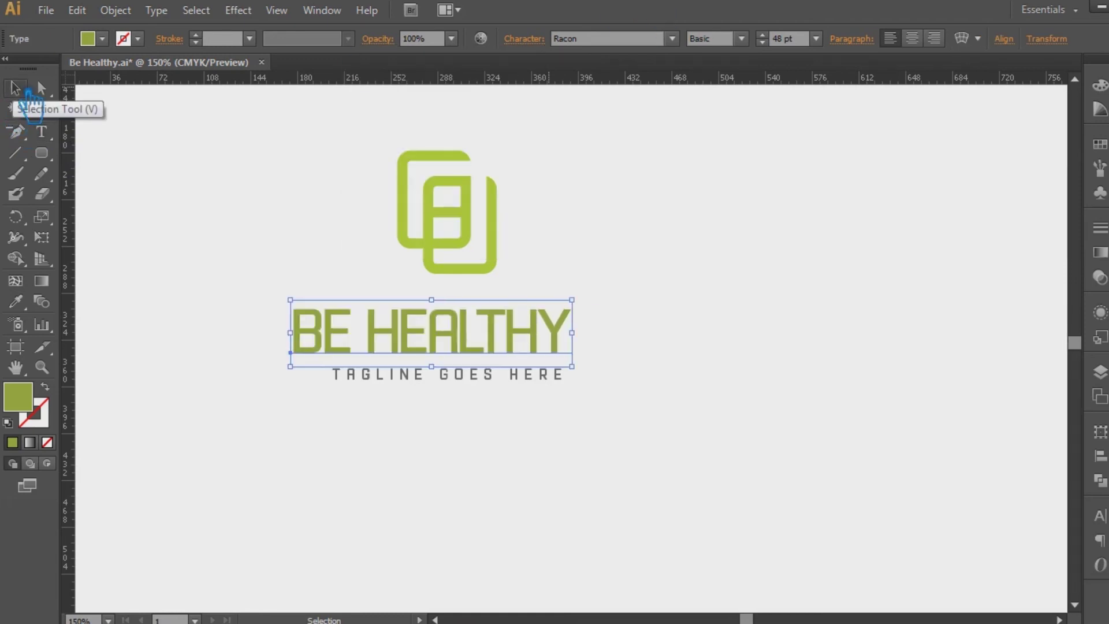
Realign the mark, tightened wordmark and tagline on their horizontal centers
left_click(712, 307)
left_click_drag(638, 434, 220, 129)
left_click(573, 38)
left_click(757, 399)
Set the tracking of the tagline letters except the last E to 300
left_click(536, 377)
left_click(535, 42)
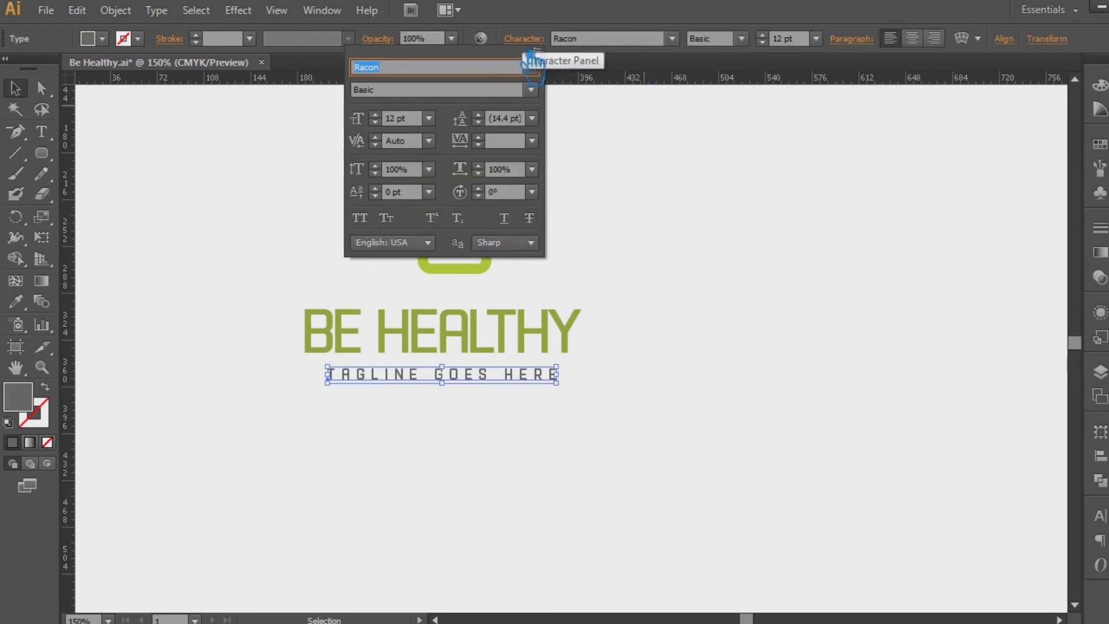
left_click(42, 132)
left_click(42, 131)
left_click_drag(550, 375, 248, 397)
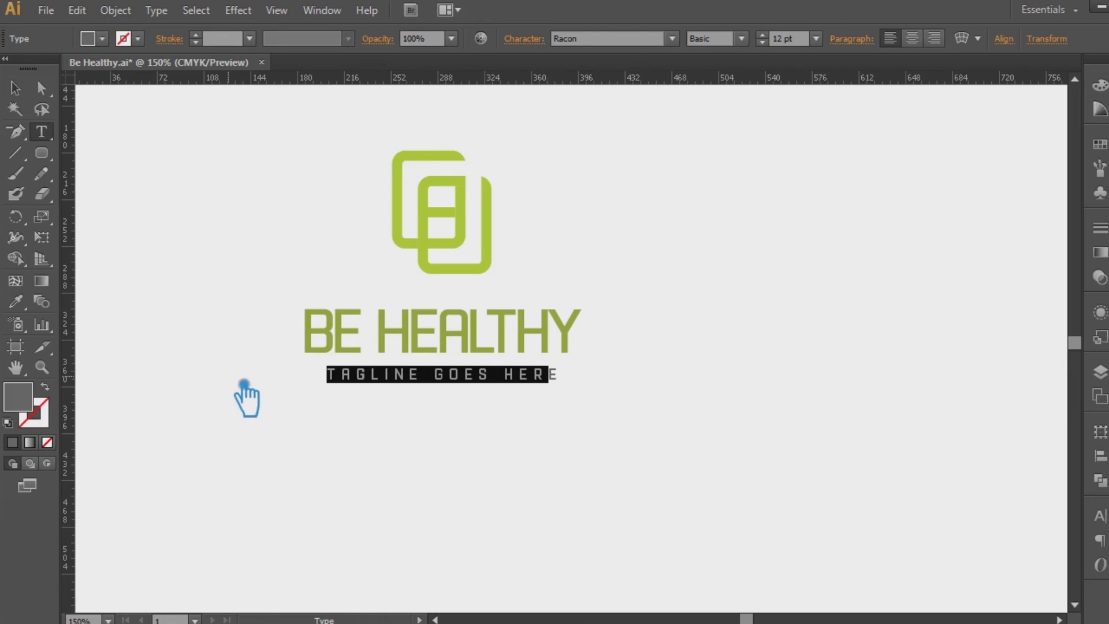
left_click(524, 39)
scroll(495, 152, "down", 10)
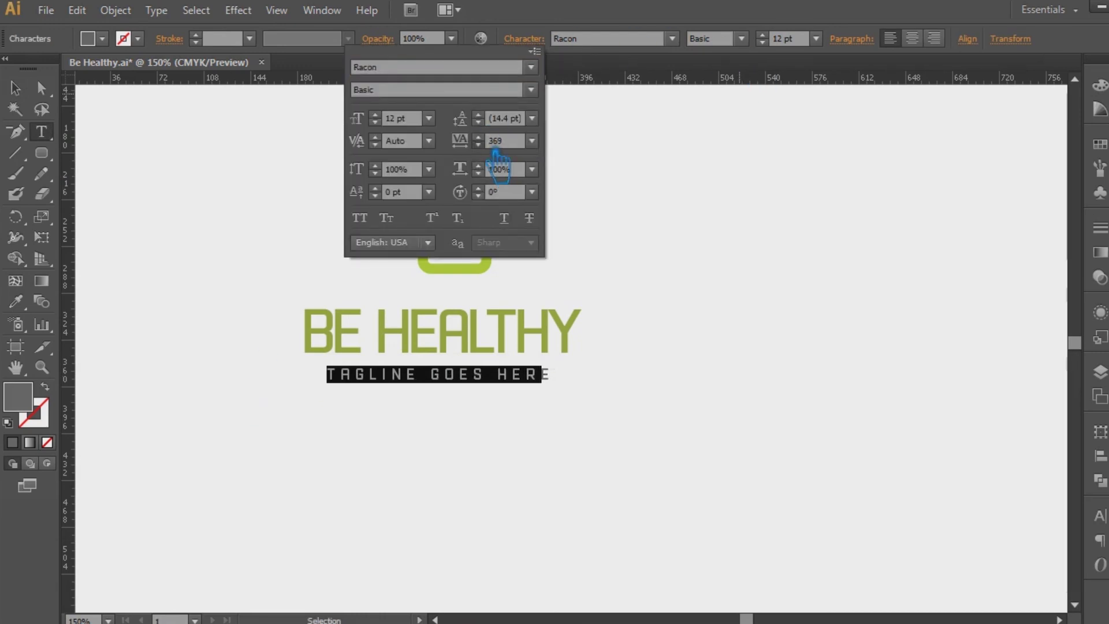
type("399")
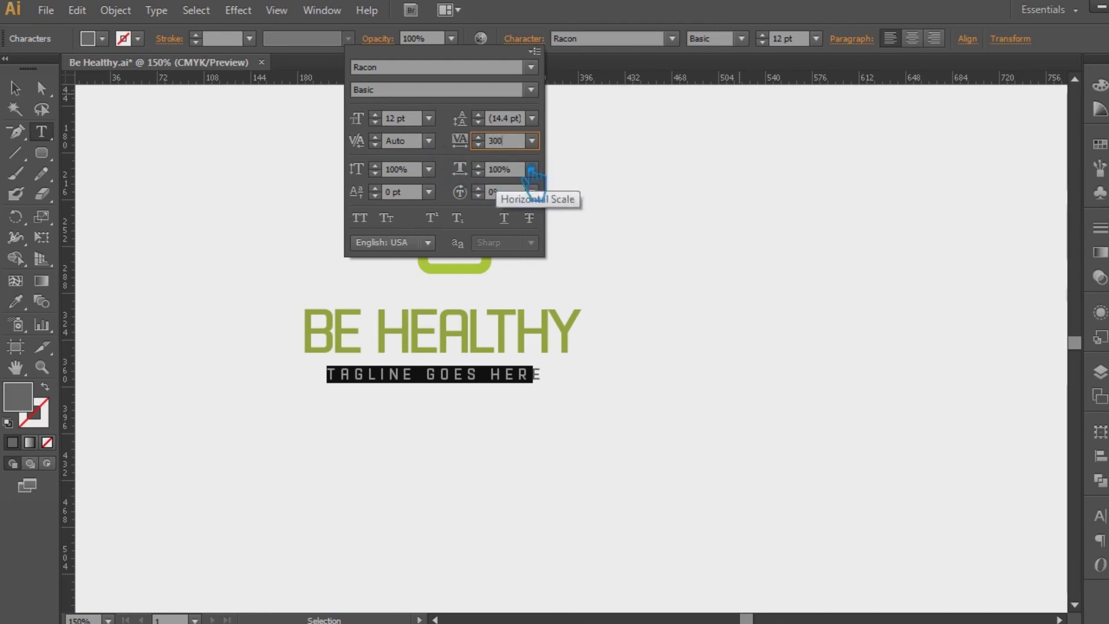
key("Return")
left_click(15, 88)
Center the narrowed tagline under the wordmark, slightly higher, and move the mark down a little closer to the text
left_click(451, 338)
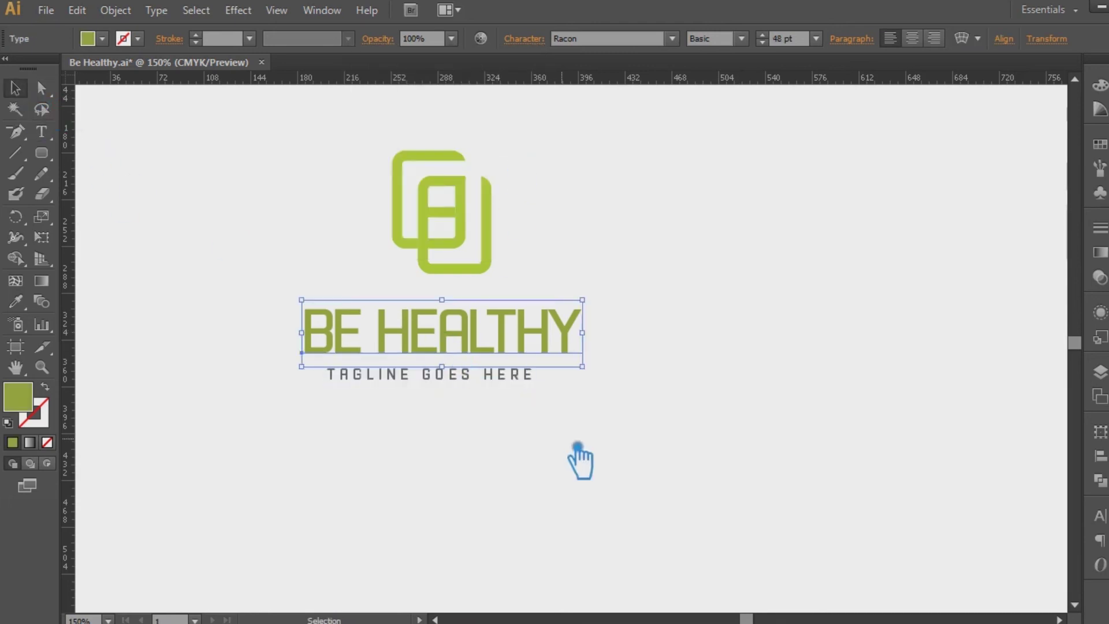
left_click(578, 445)
left_click_drag(526, 376, 536, 372)
left_click(660, 433)
left_click_drag(650, 430, 431, 276)
left_click(492, 377)
left_click_drag(492, 379, 493, 382)
left_click_drag(629, 428, 384, 263)
left_click(734, 238)
left_click(461, 272)
left_click(750, 279)
Apply the wordmark's olive green to the mark with the Eyedropper
left_click(484, 249)
key("i")
left_click(419, 343)
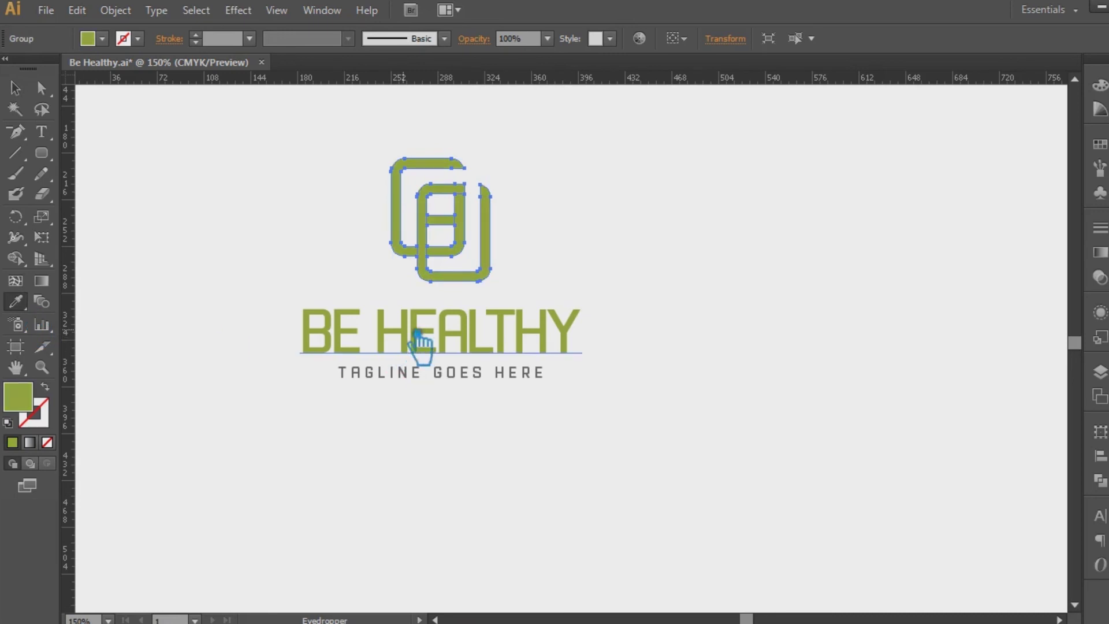
left_click(148, 152)
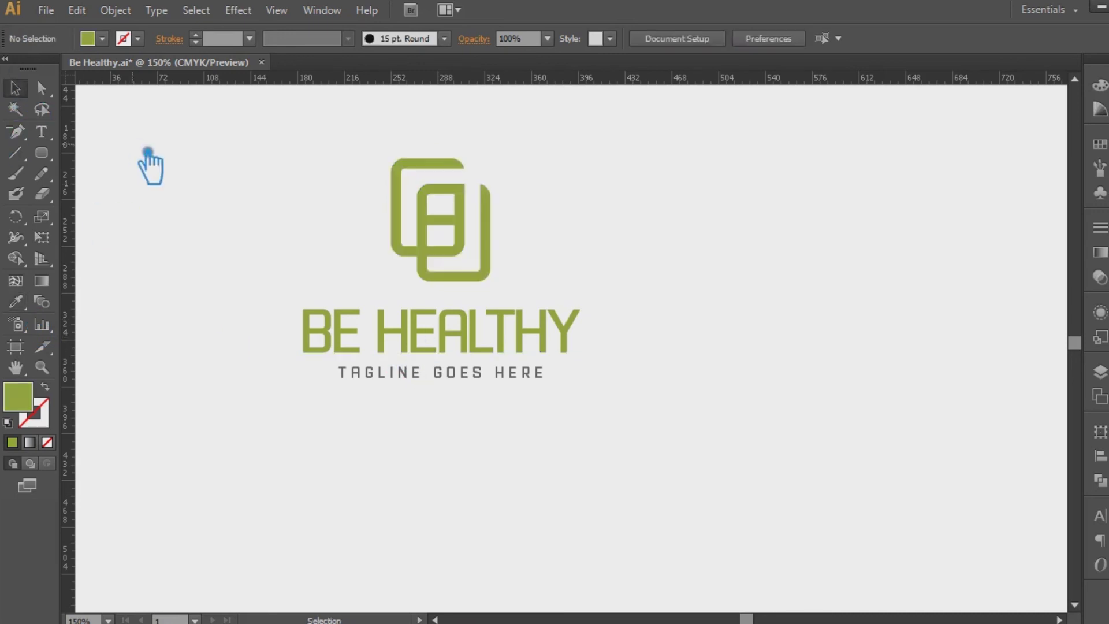
Change the mark's fill to a brighter green and sample that green onto the wordmark with the Eyedropper
left_click(469, 277)
double_click(27, 398)
left_click(667, 159)
left_click(911, 119)
left_click(913, 115)
left_click(688, 383)
left_click(405, 346)
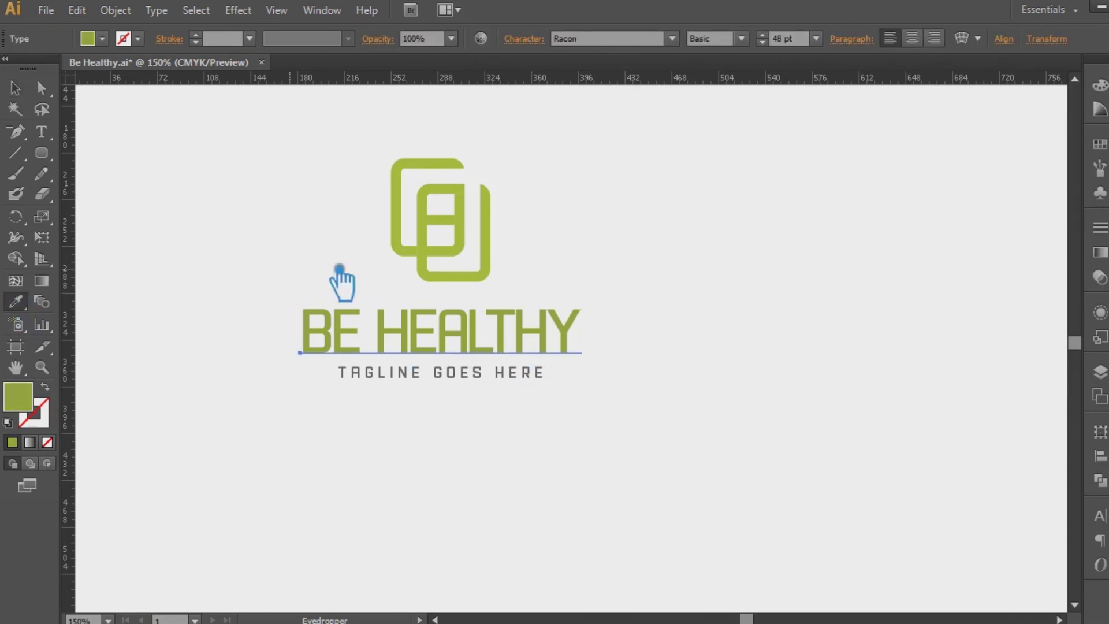
left_click(863, 347)
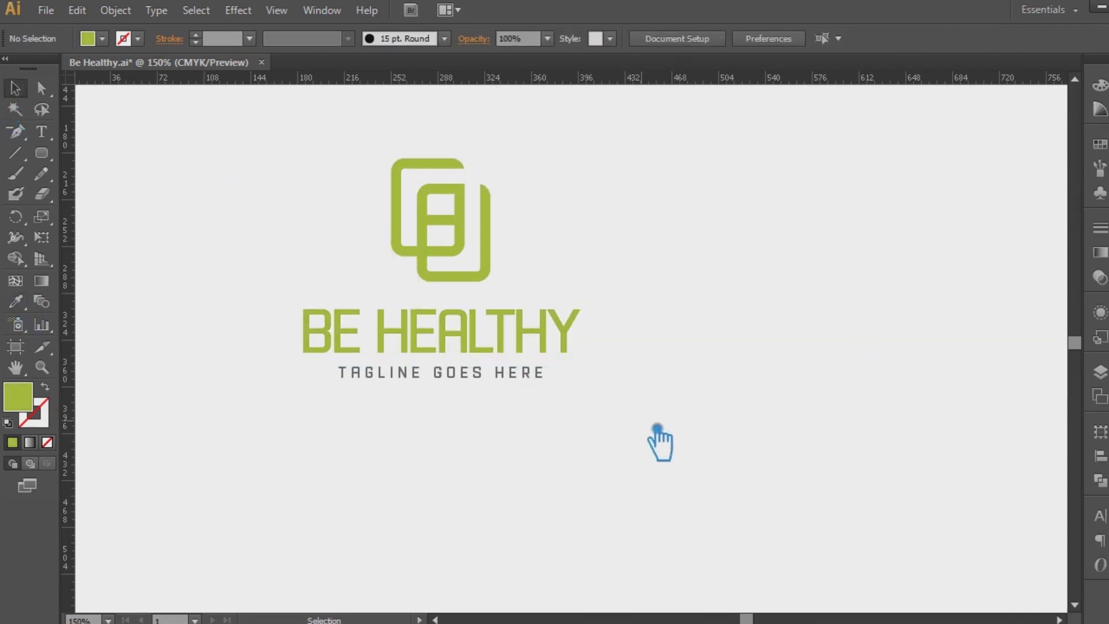
Group the mark, wordmark and tagline together
left_click_drag(658, 429, 245, 169)
key("ctrl+g")
left_click(669, 282)
left_click_drag(678, 301, 664, 330)
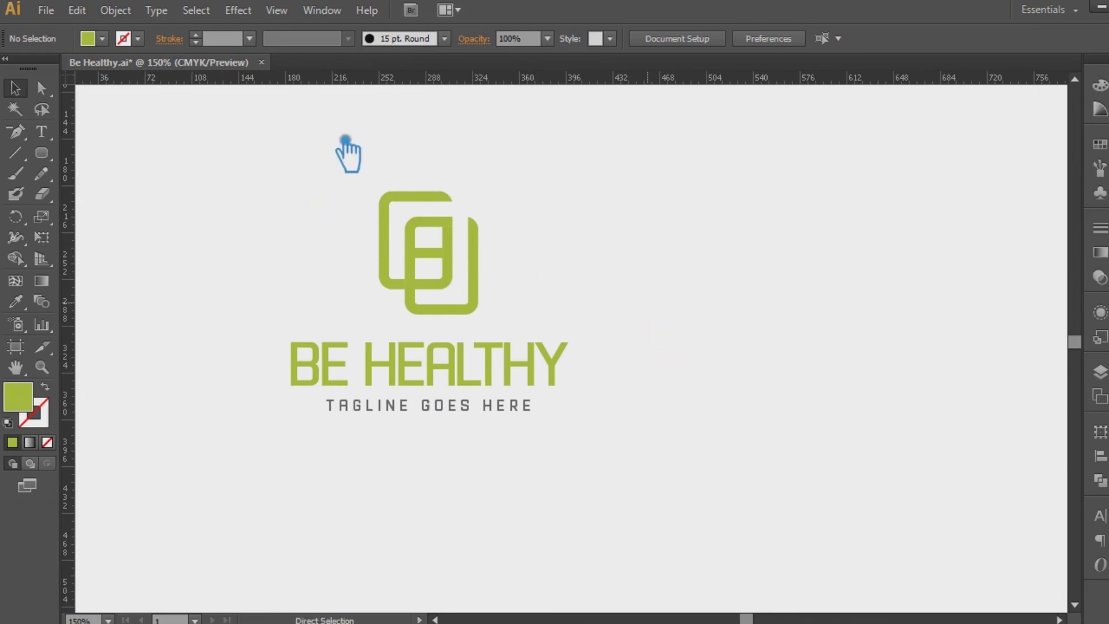